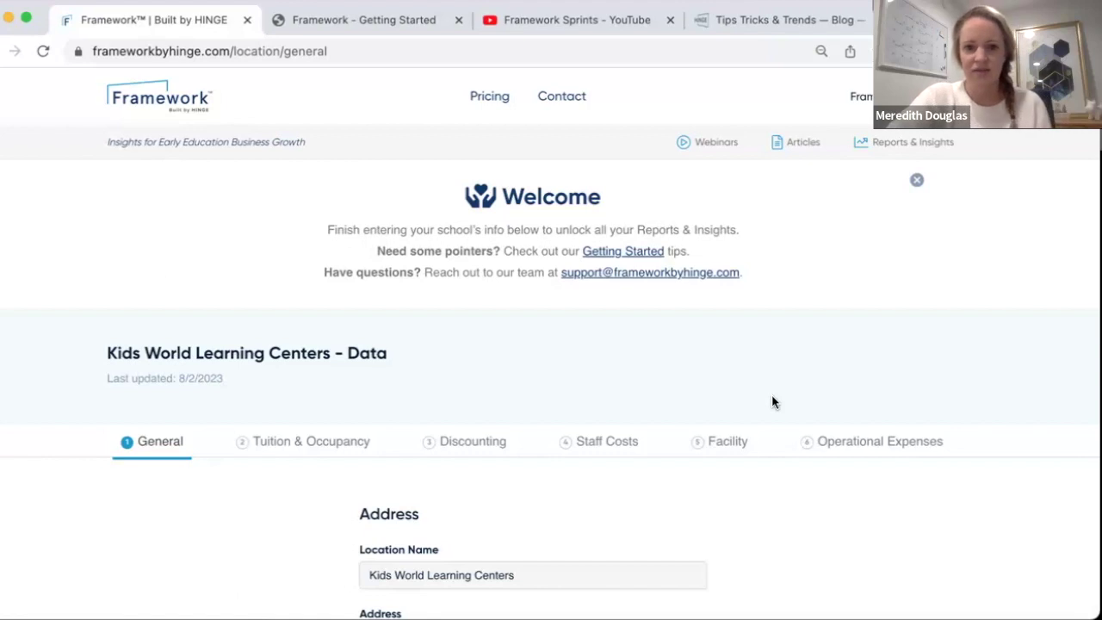
Browse the Framework Sprints playlist on YouTube to see which training videos it offers
scroll(773, 402, "up", 1)
scroll(772, 402, "up", 1)
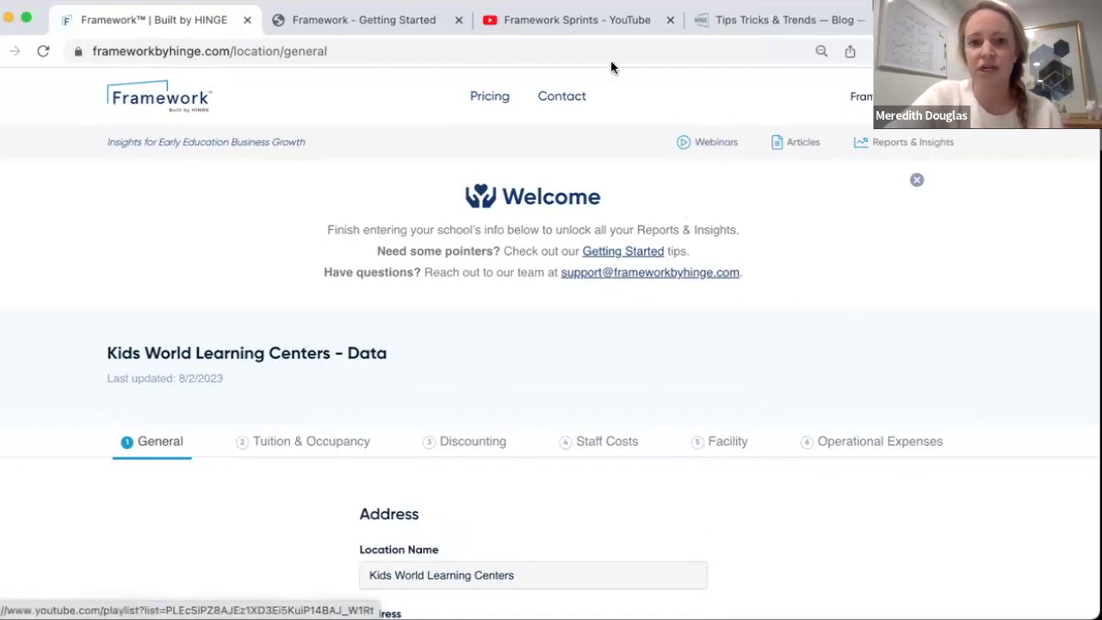
left_click(554, 26)
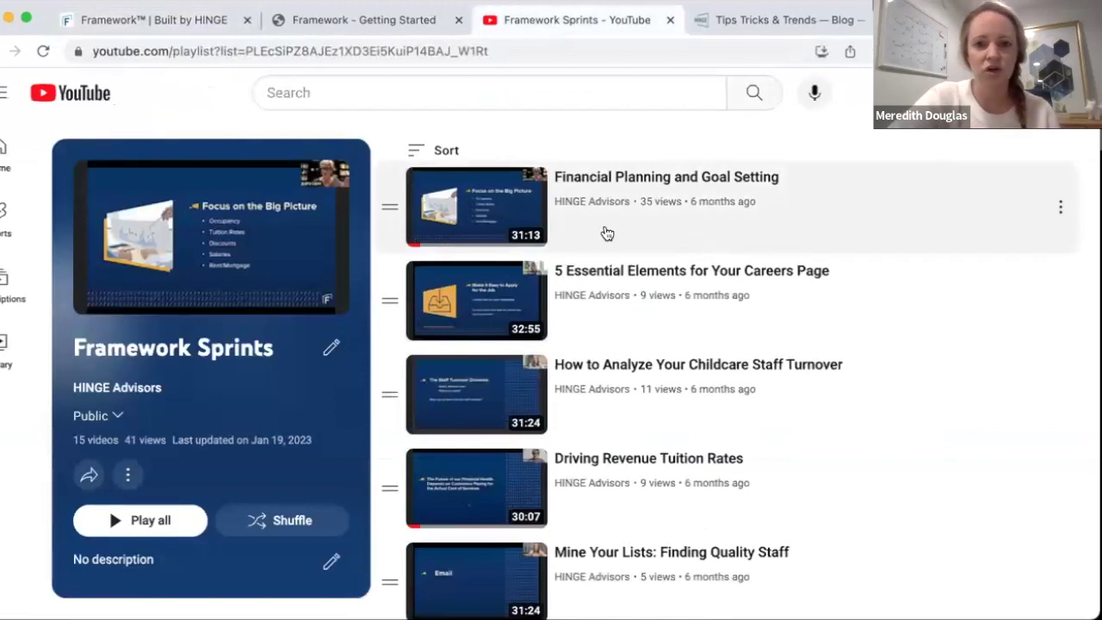
scroll(607, 233, "down", 1)
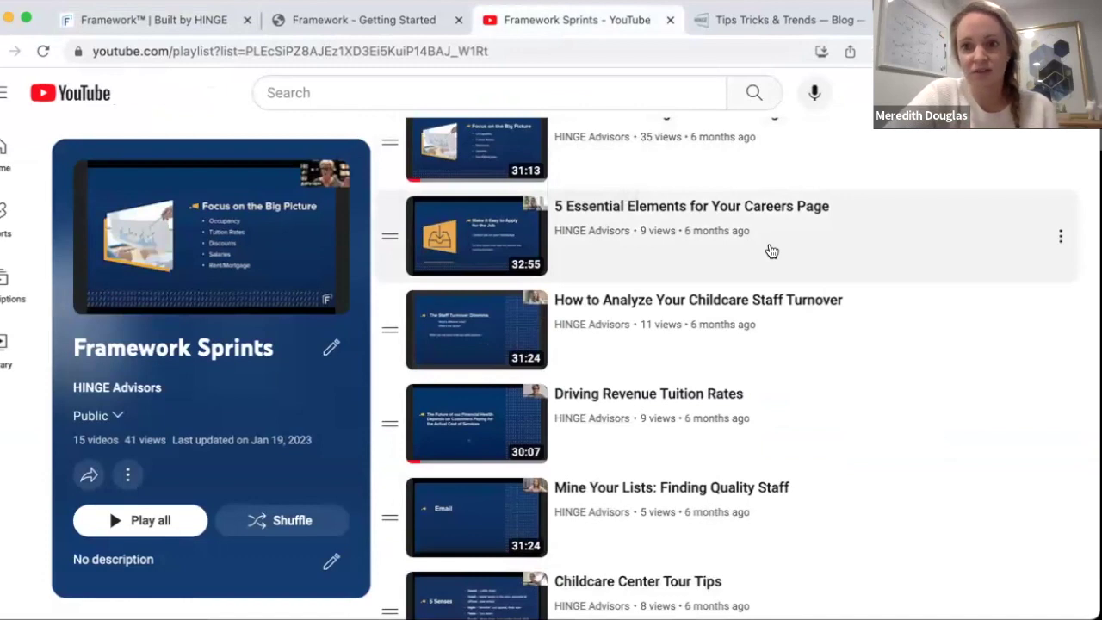
scroll(769, 249, "down", 1)
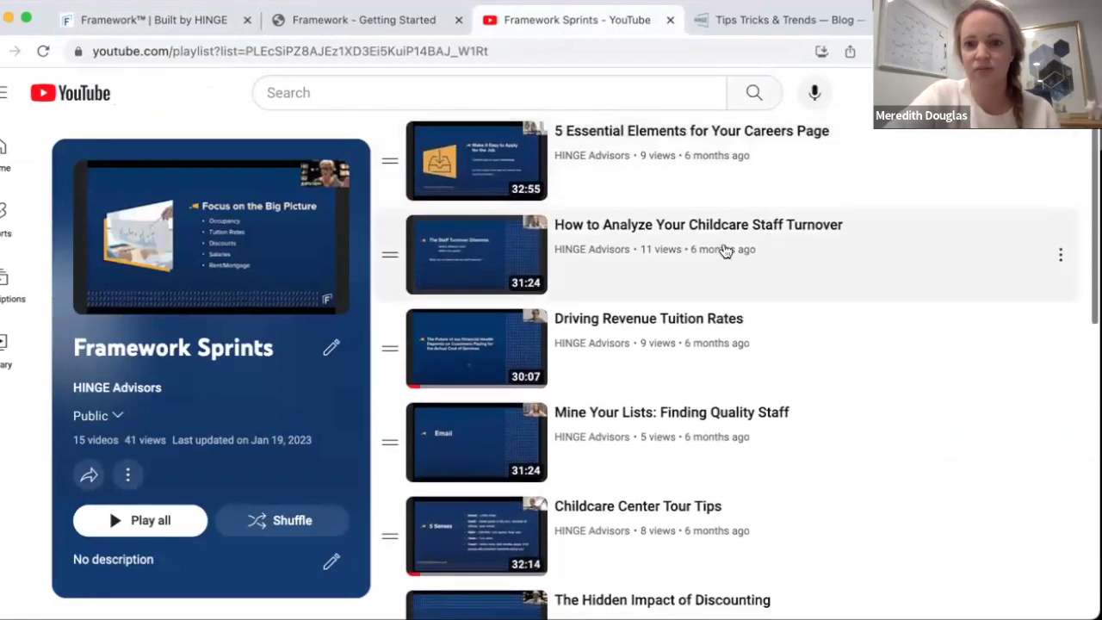
scroll(661, 283, "down", 1)
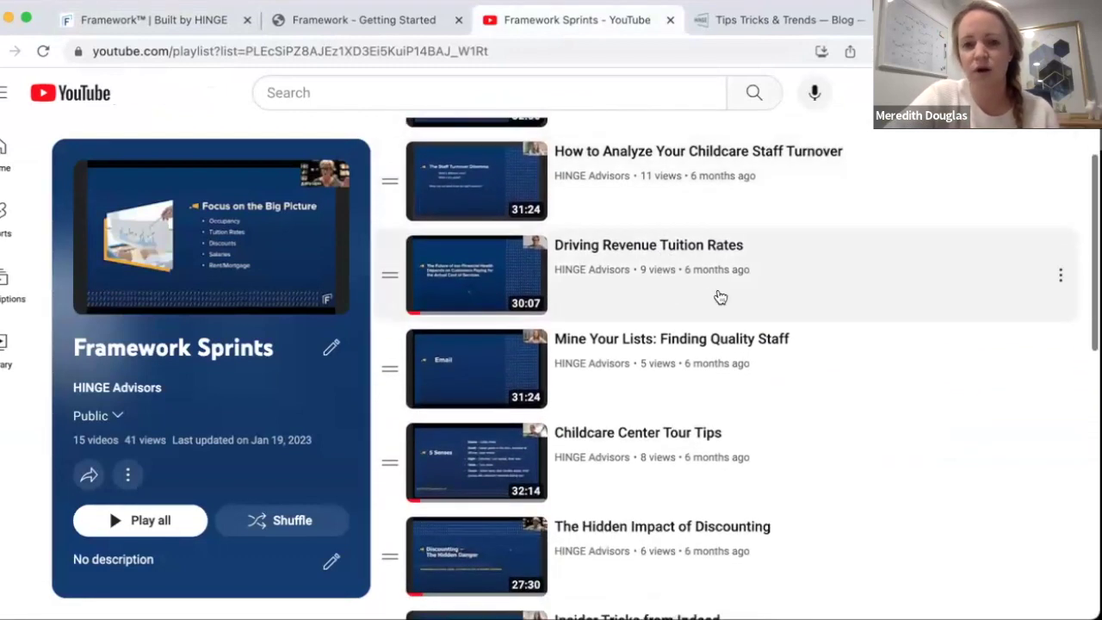
scroll(721, 297, "down", 1)
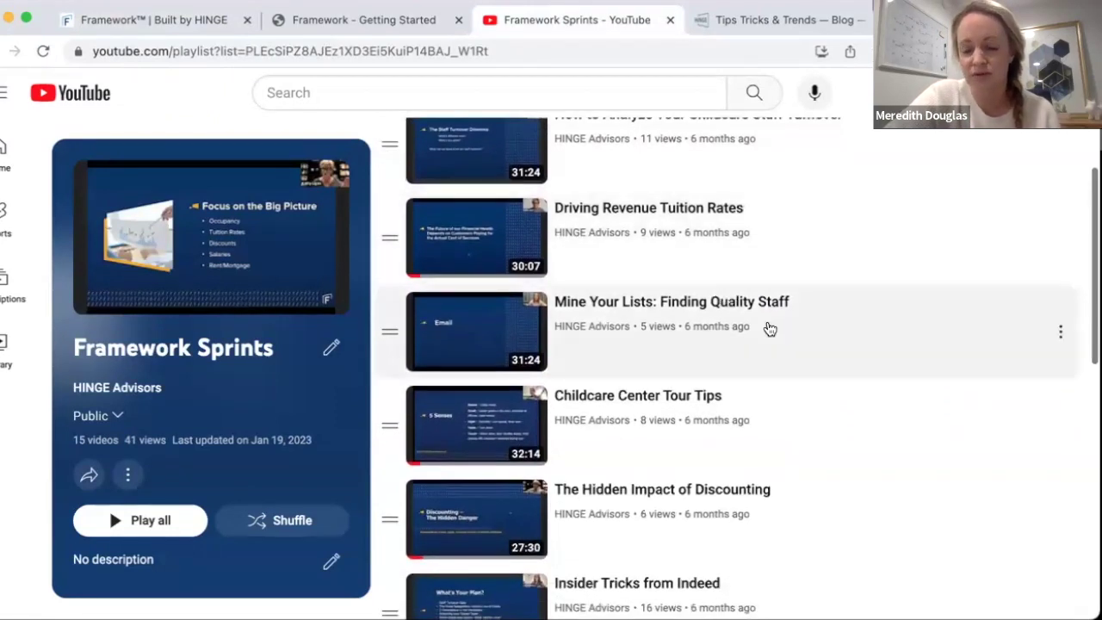
scroll(769, 330, "down", 2)
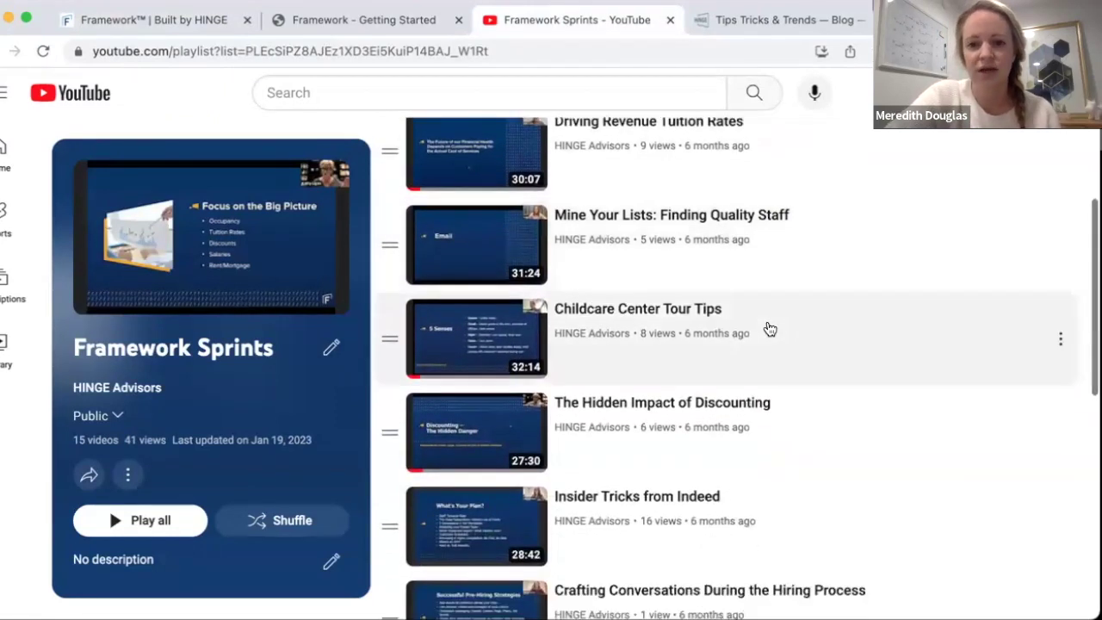
scroll(770, 330, "down", 2)
scroll(787, 329, "down", 6)
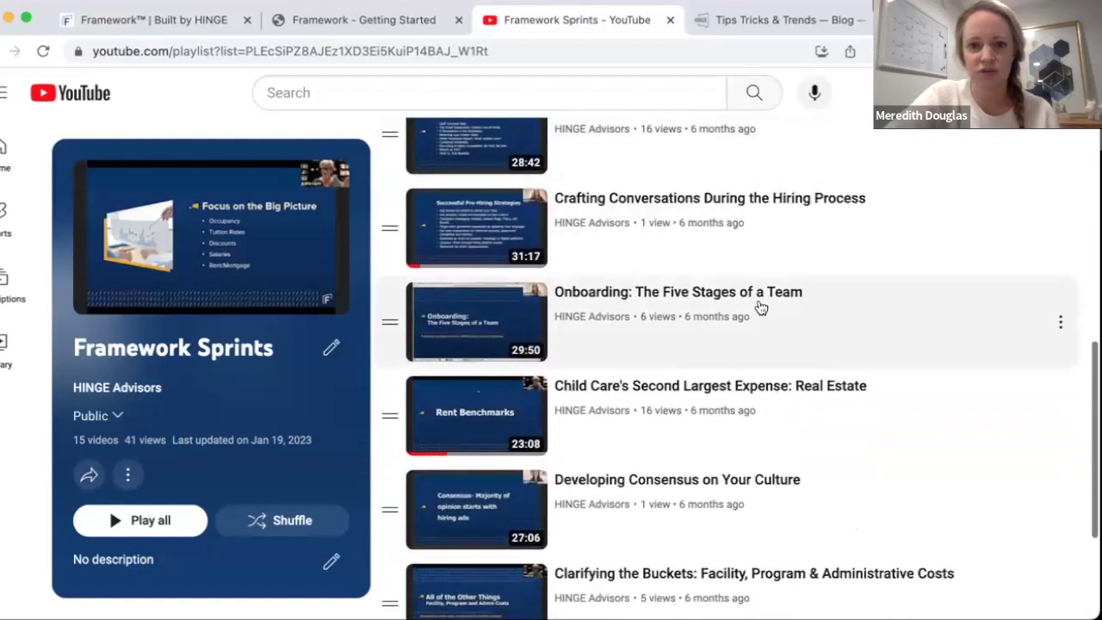
Look at the Tips Tricks & Trends posts on the HINGE Advisors blog and return to the school's data page
left_click(153, 19)
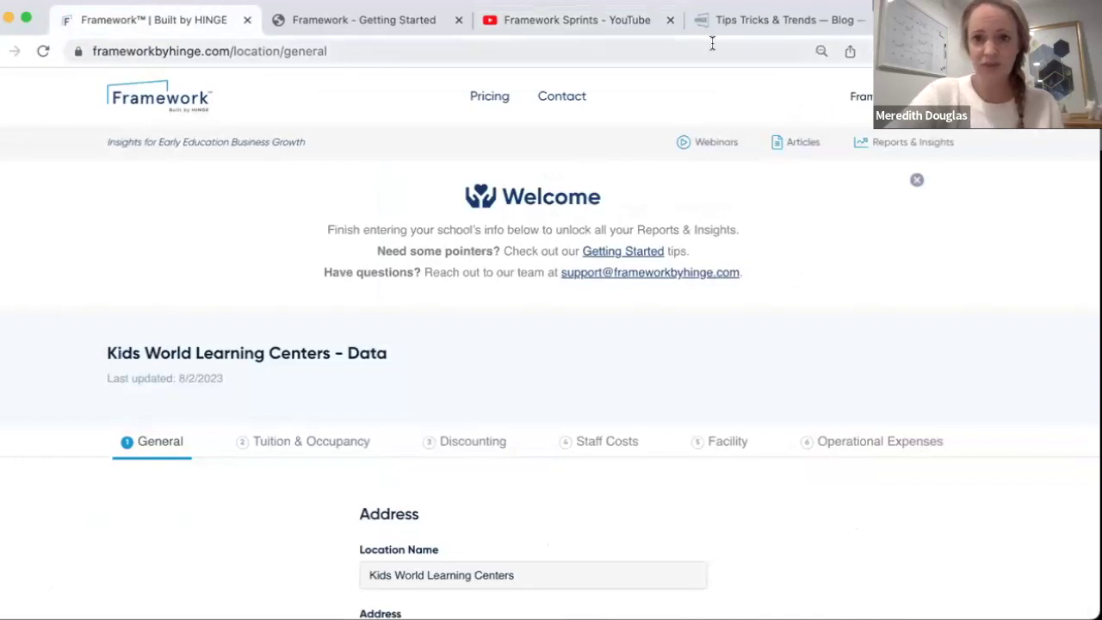
left_click(759, 28)
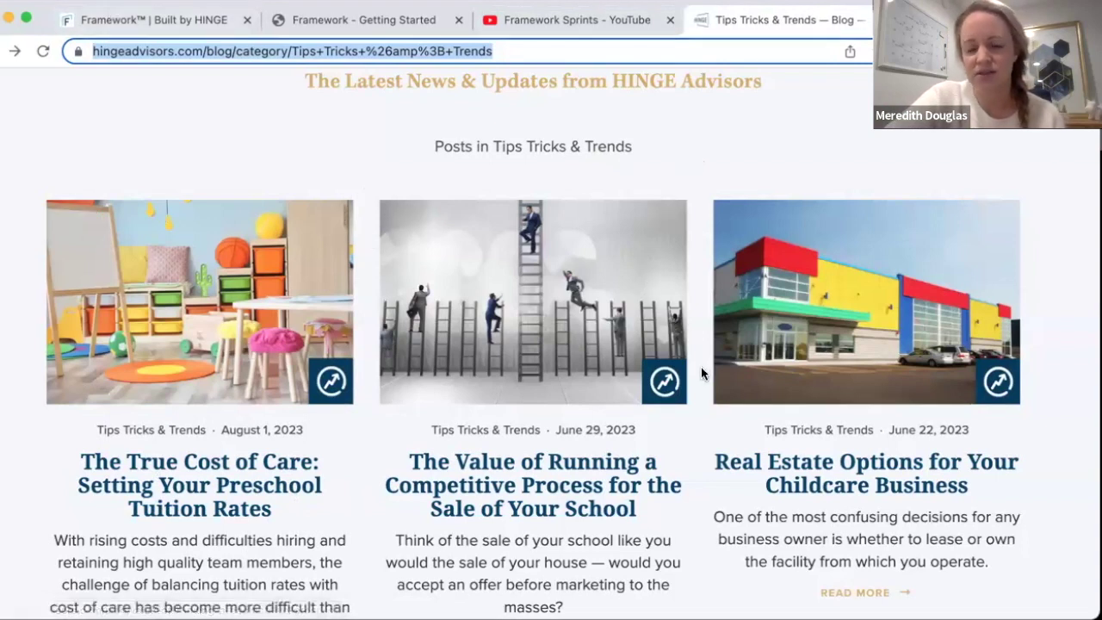
left_click(103, 21)
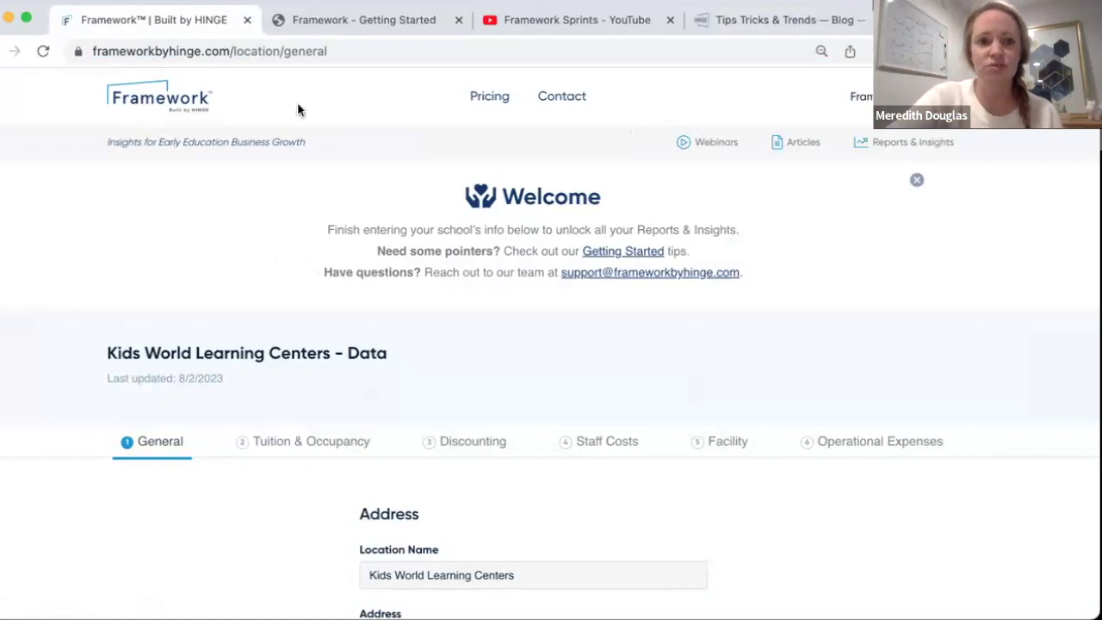
Read through the Framework Getting Started PDF, from school setup to the articles and webinars section
left_click(303, 21)
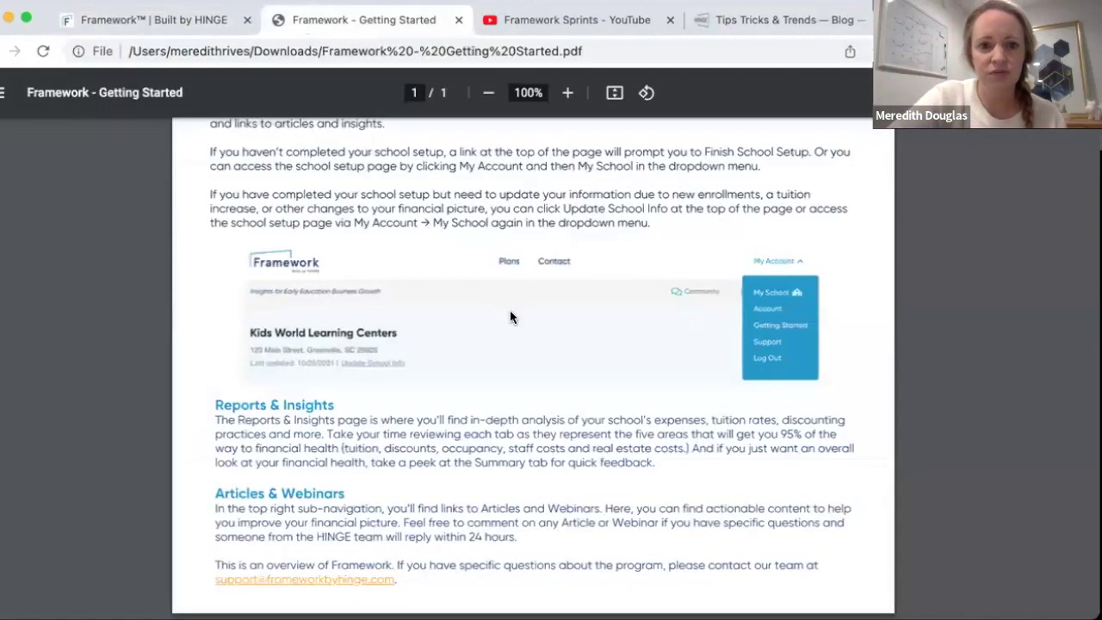
scroll(510, 317, "up", 3)
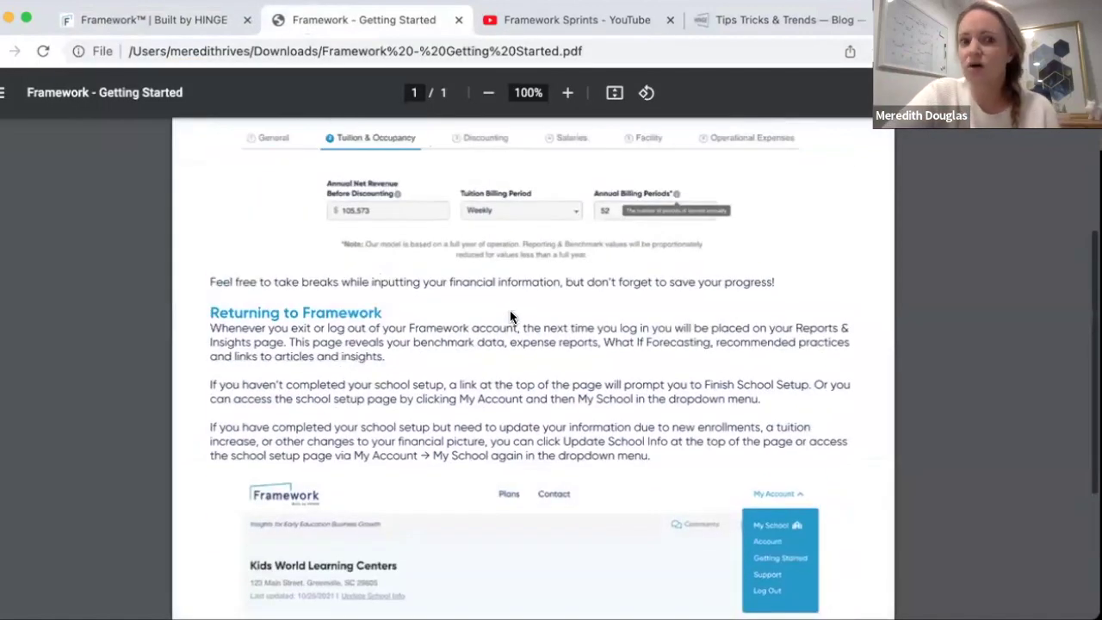
scroll(512, 315, "up", 3)
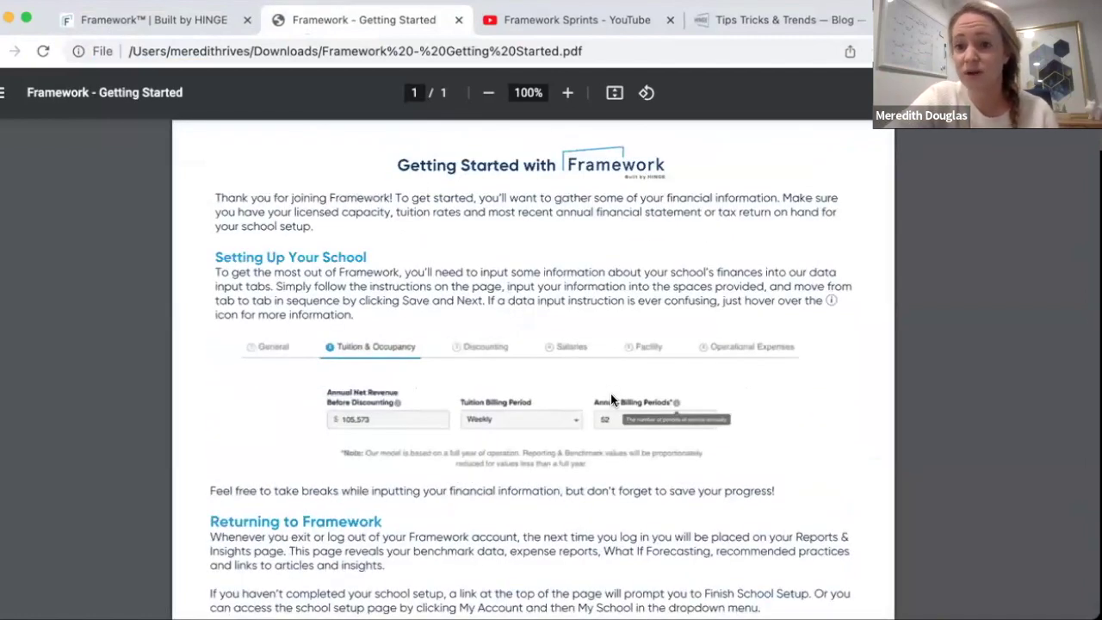
scroll(610, 399, "down", 3)
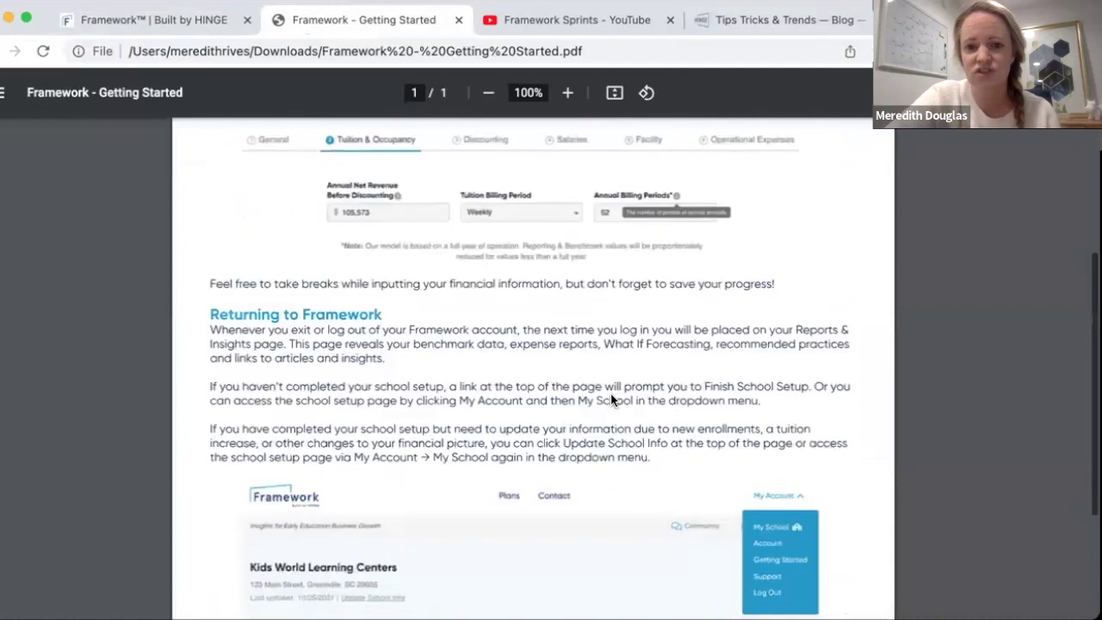
scroll(611, 399, "down", 3)
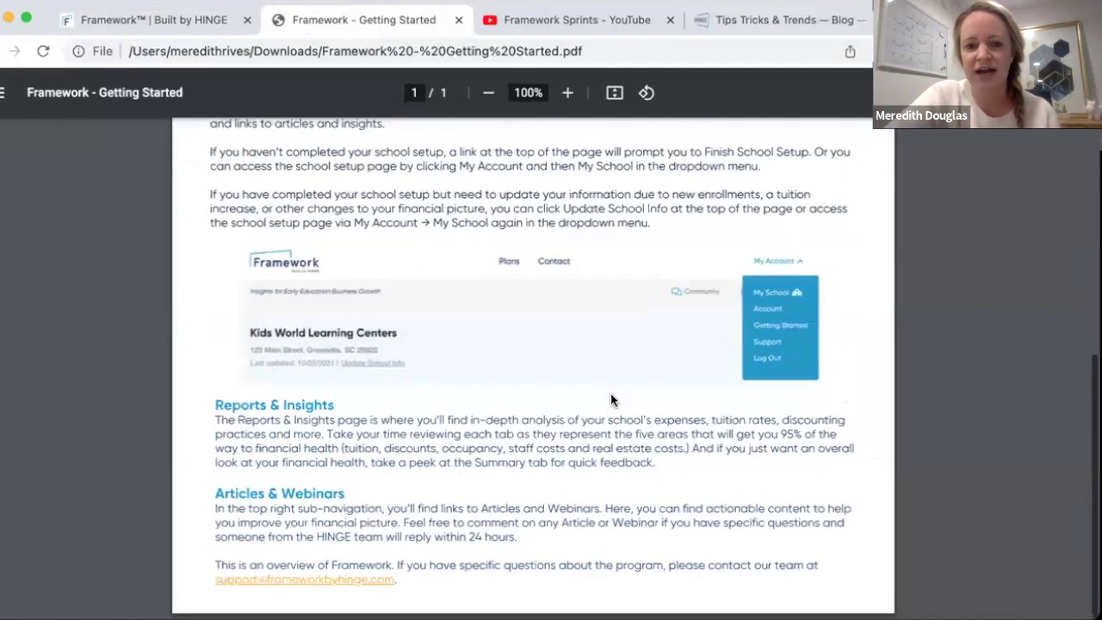
scroll(610, 398, "up", 6)
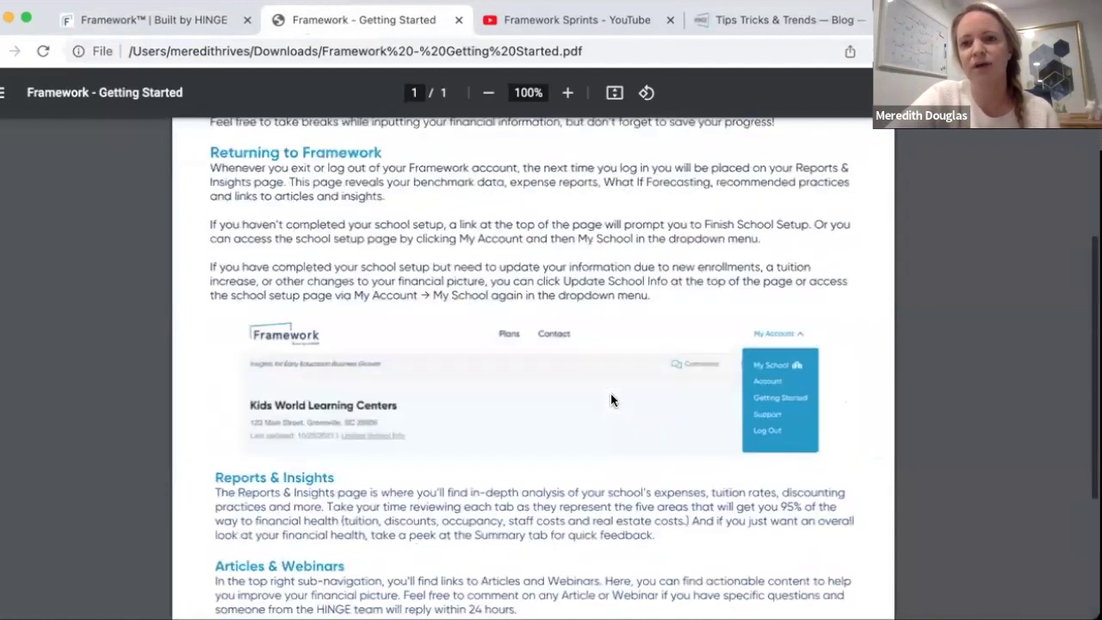
Return to the school's data page, review the general address details, and save them to continue to Tuition & Occupancy
left_click(159, 26)
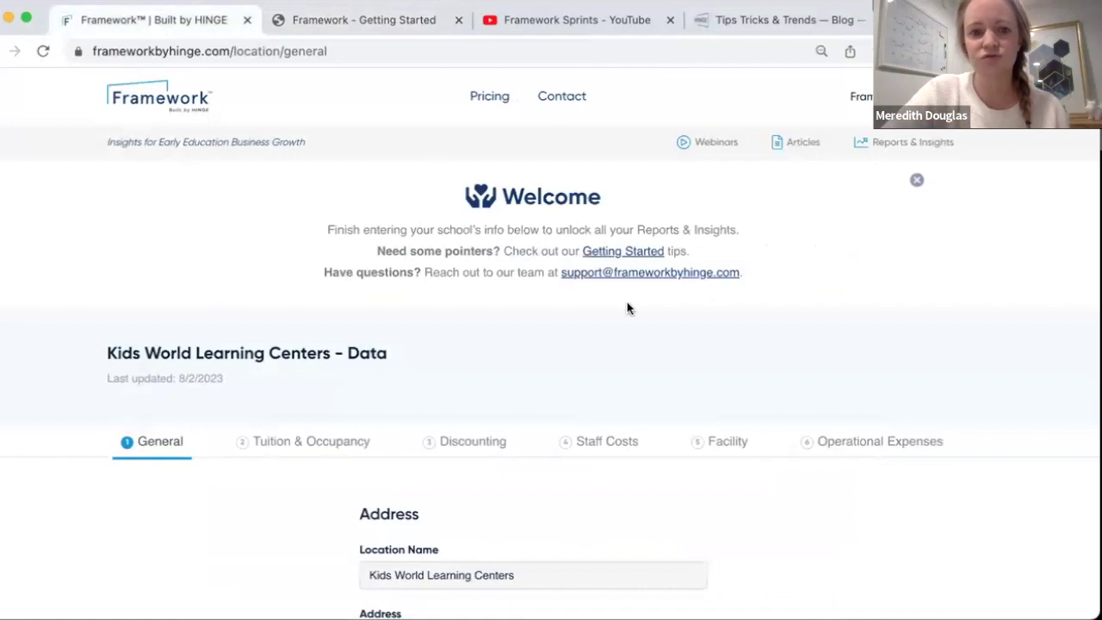
scroll(626, 307, "down", 3)
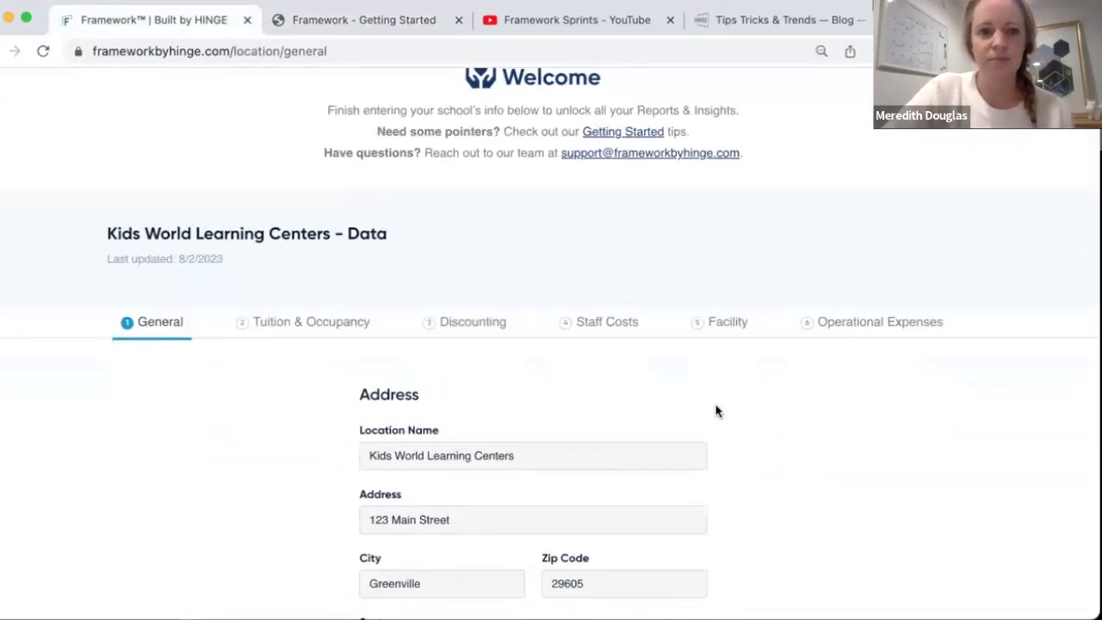
scroll(716, 412, "down", 3)
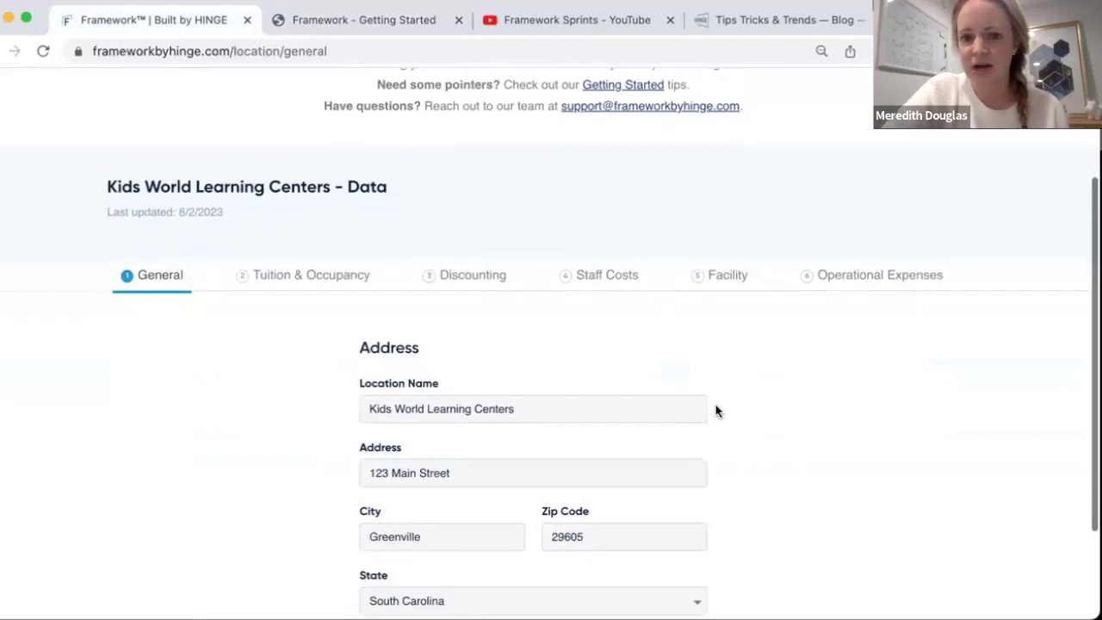
scroll(756, 411, "down", 2)
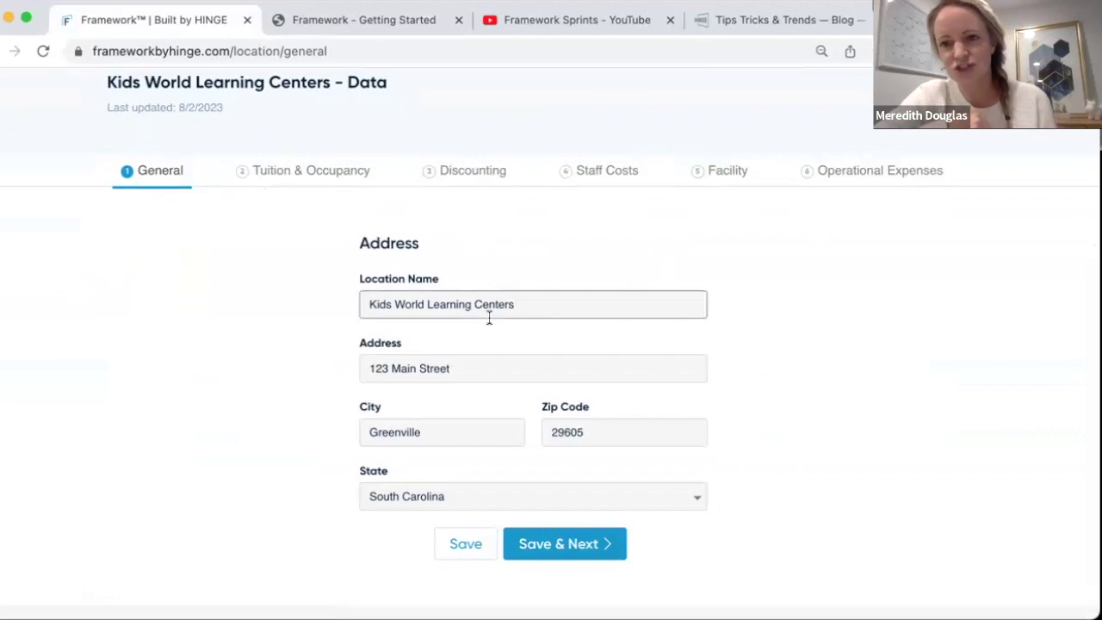
scroll(488, 319, "up", 3)
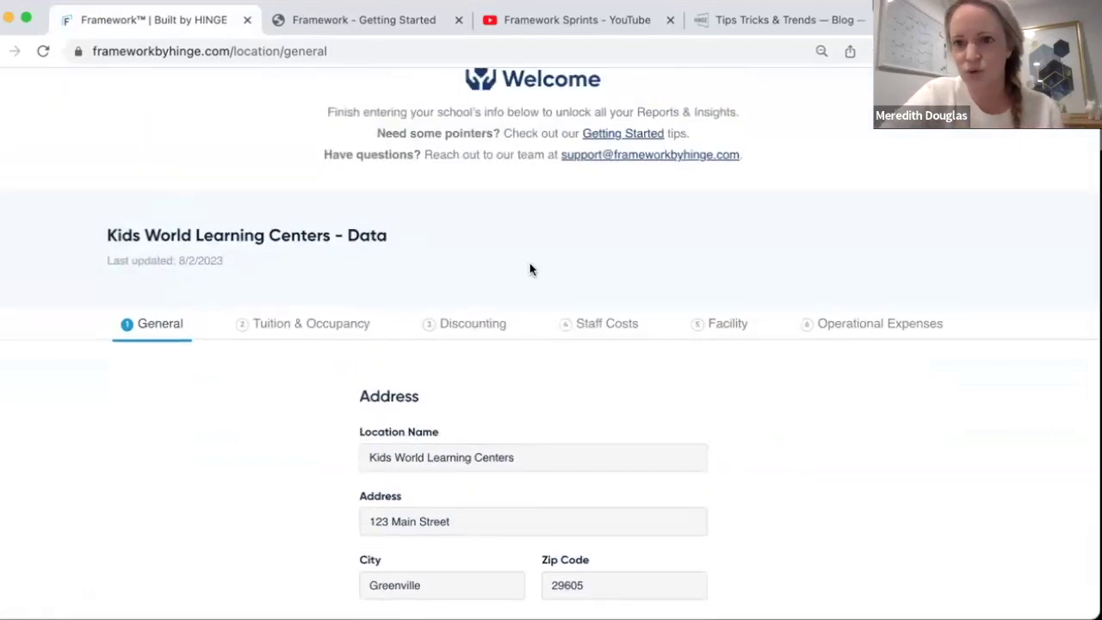
scroll(610, 349, "down", 2)
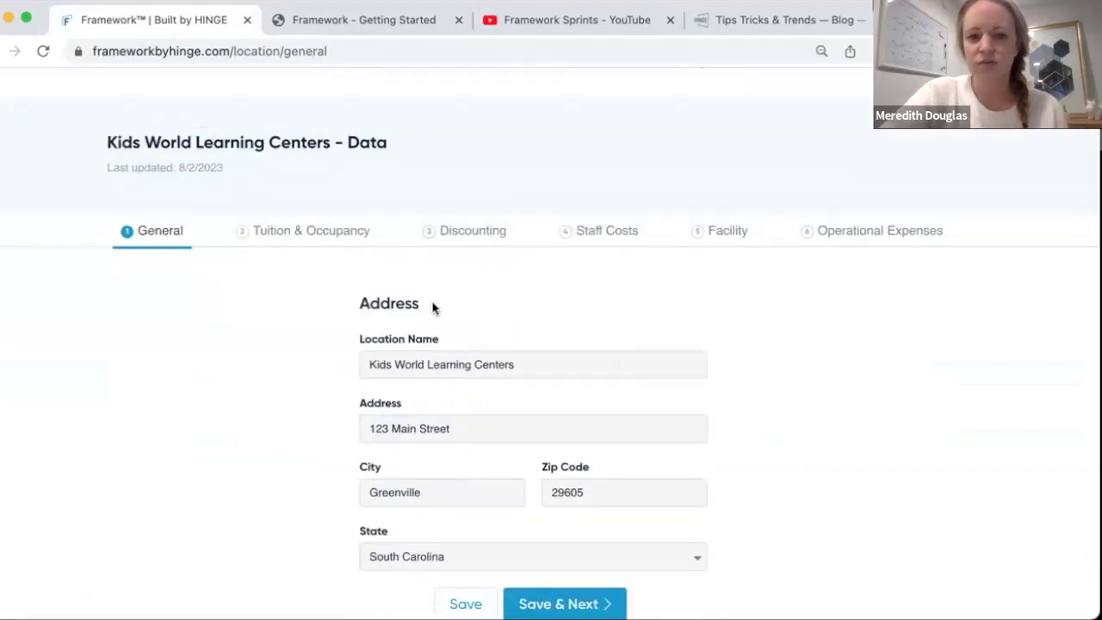
scroll(433, 307, "down", 1)
scroll(433, 307, "down", 1)
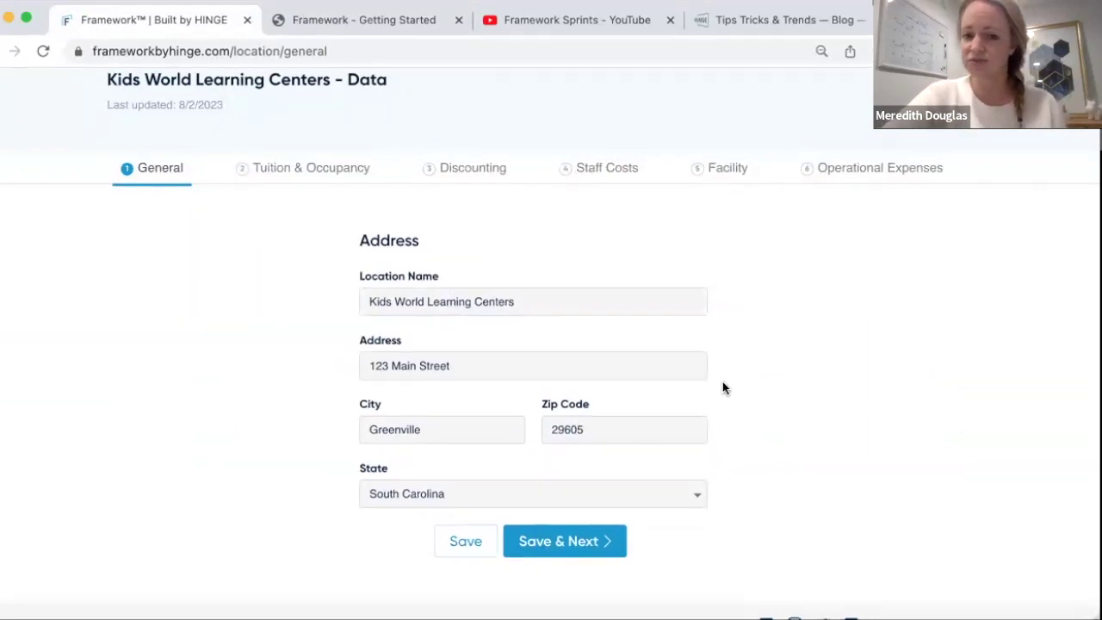
left_click(586, 551)
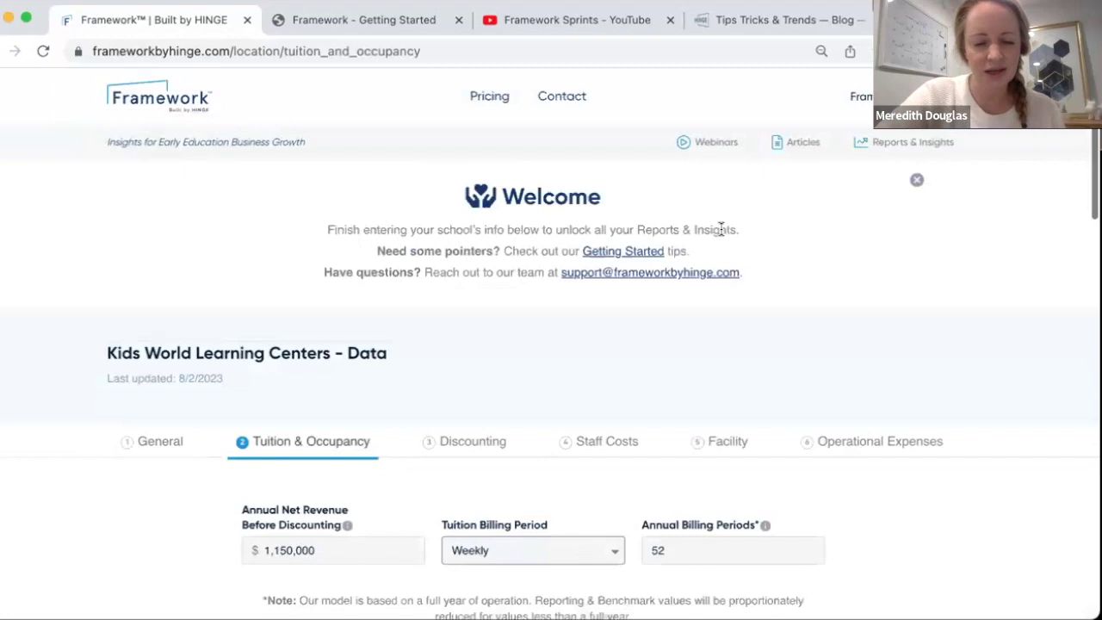
Examine the annual net revenue, tuition billing period and annual billing periods fields, including their information hints
scroll(454, 365, "down", 3)
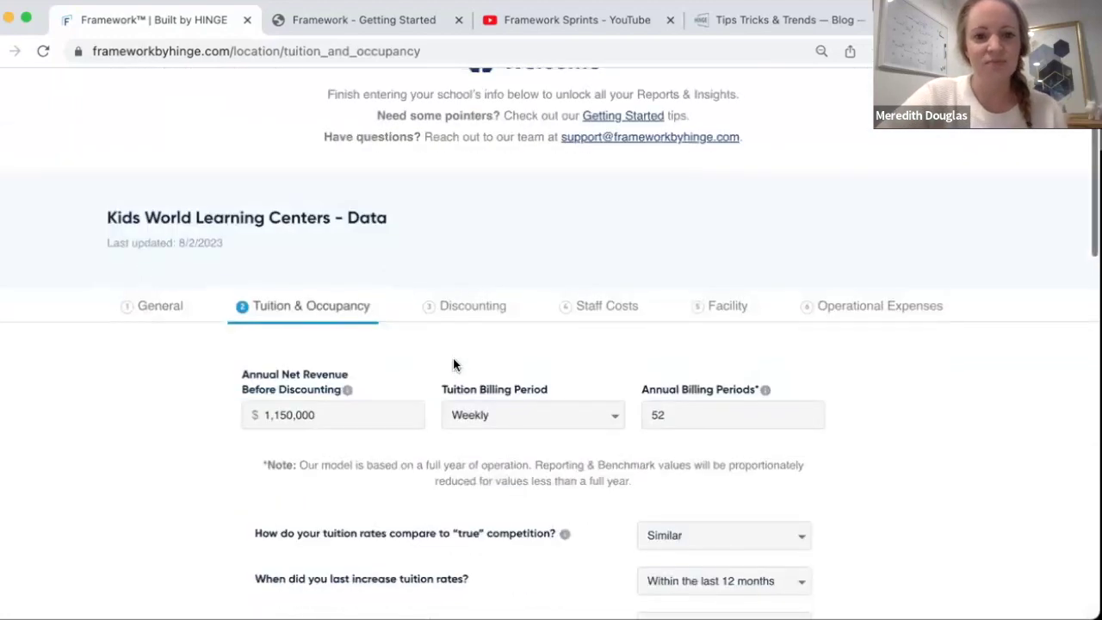
scroll(828, 509, "down", 1)
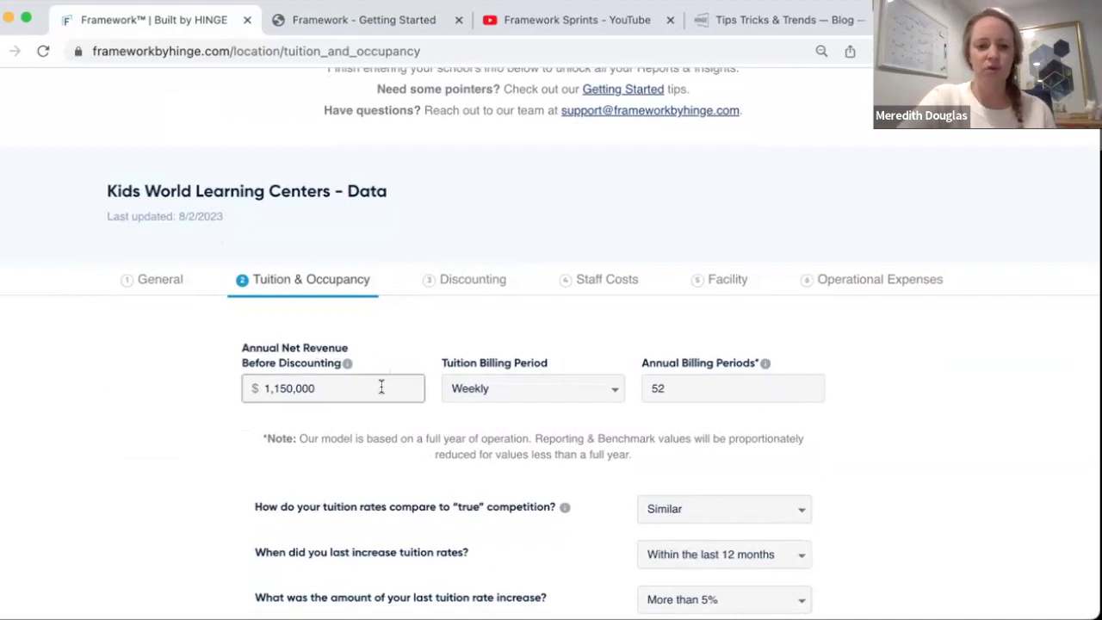
mouse_move(346, 365)
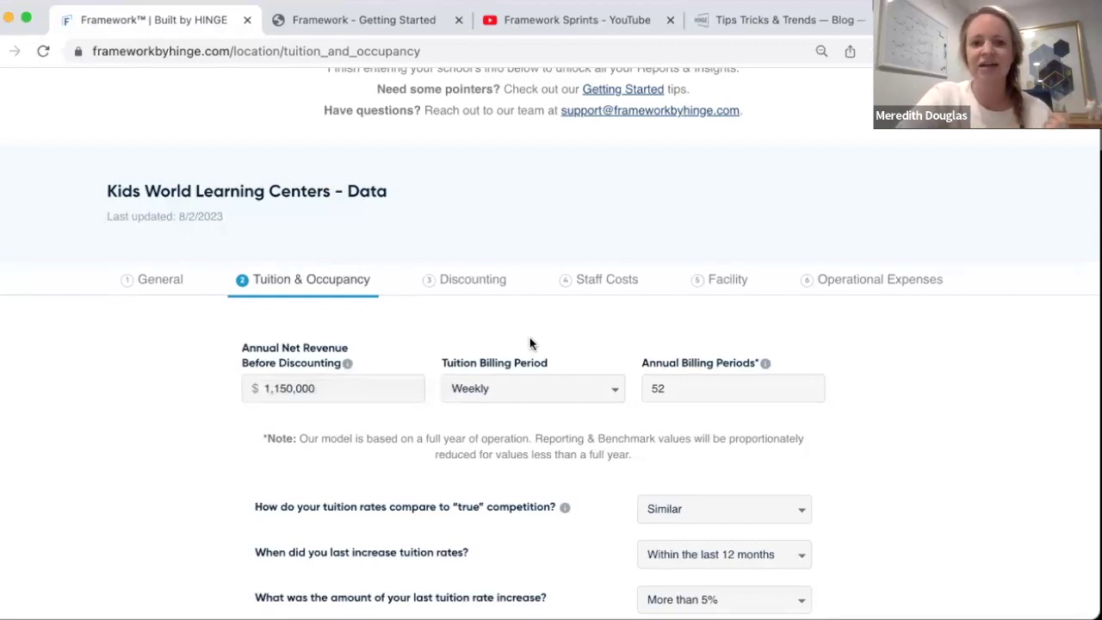
mouse_move(766, 370)
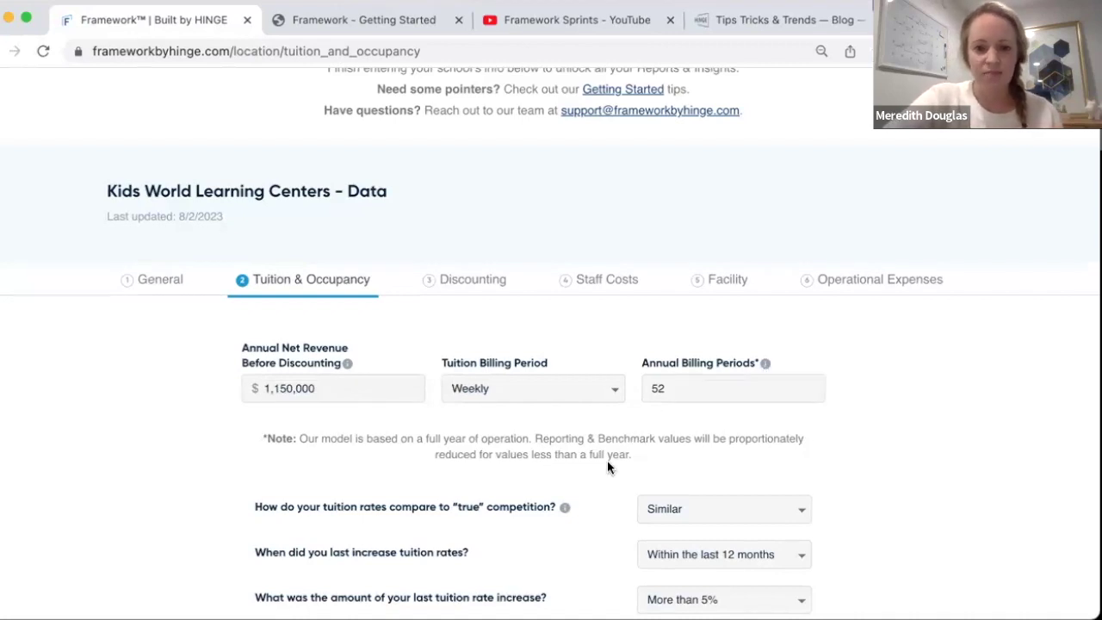
scroll(607, 459, "down", 2)
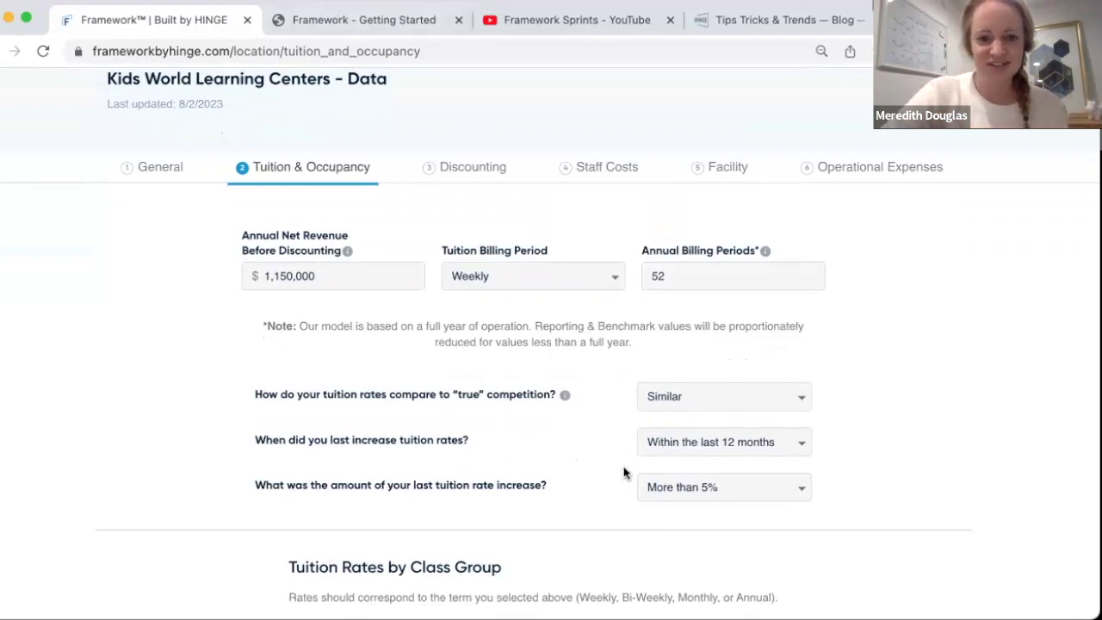
Review the tuition comparison and increase questions and the Infants and Toddlers capacity, schedules, rates and enrollment
scroll(624, 472, "down", 2)
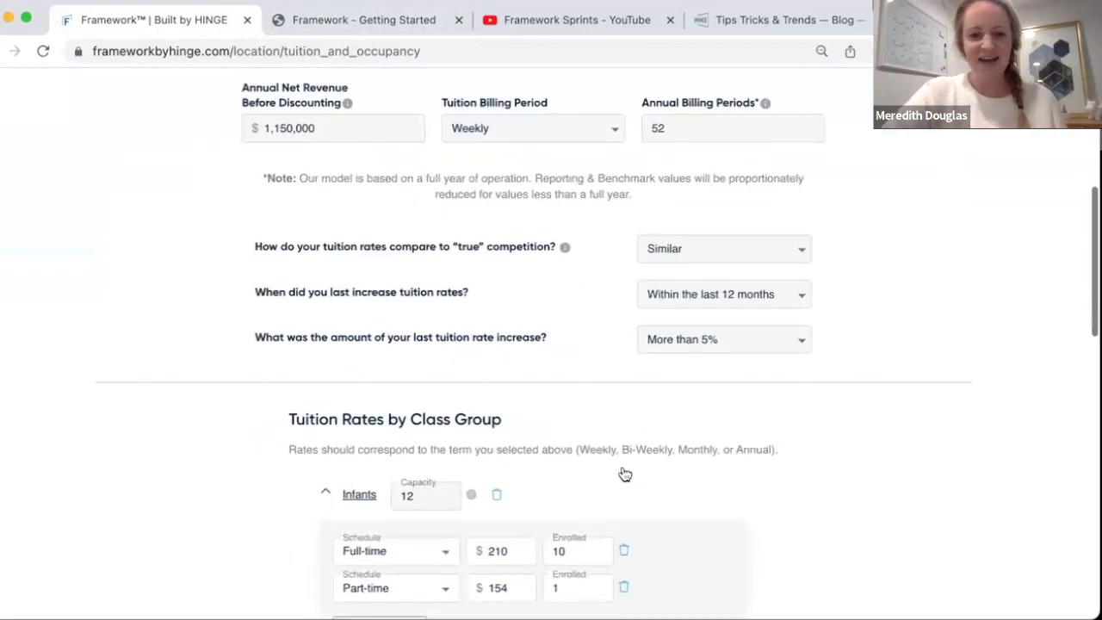
scroll(802, 468, "down", 1)
scroll(802, 468, "down", 1)
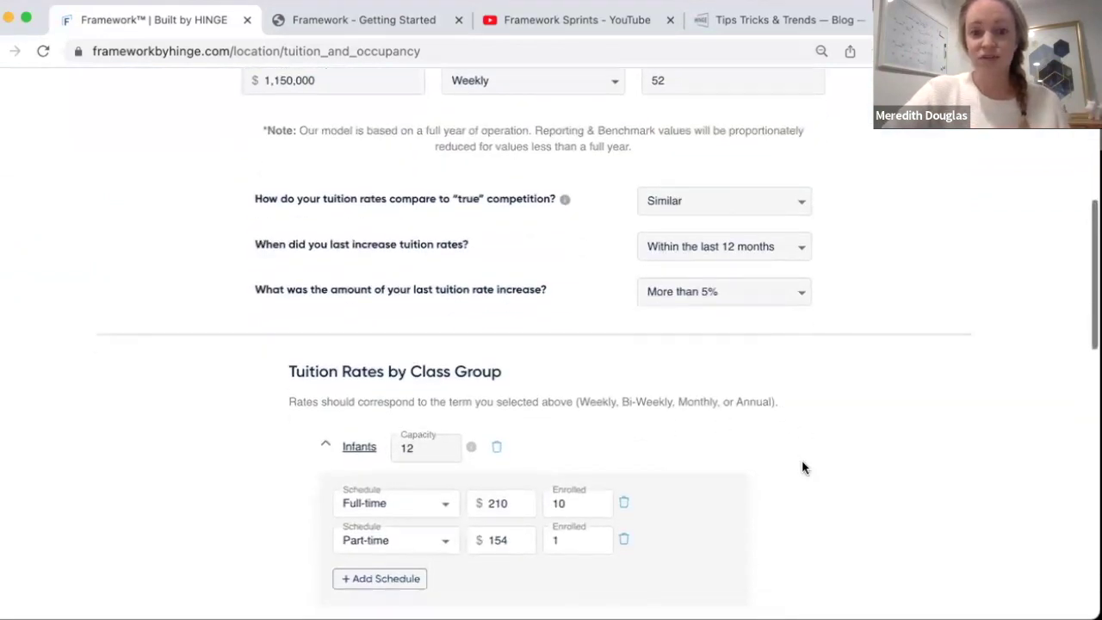
scroll(802, 467, "down", 1)
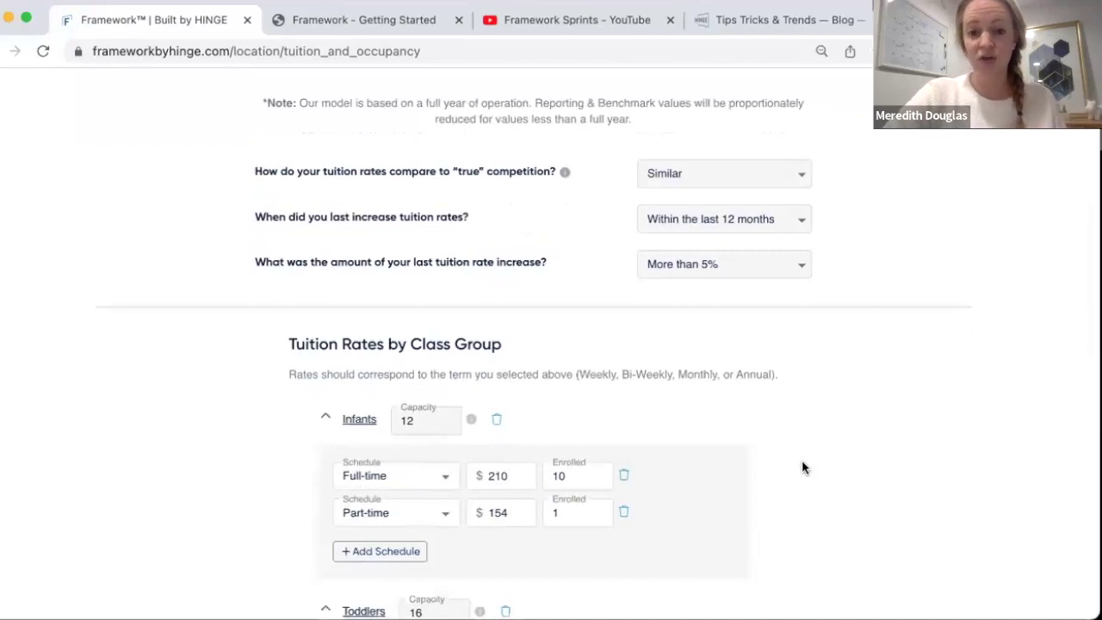
scroll(801, 467, "down", 5)
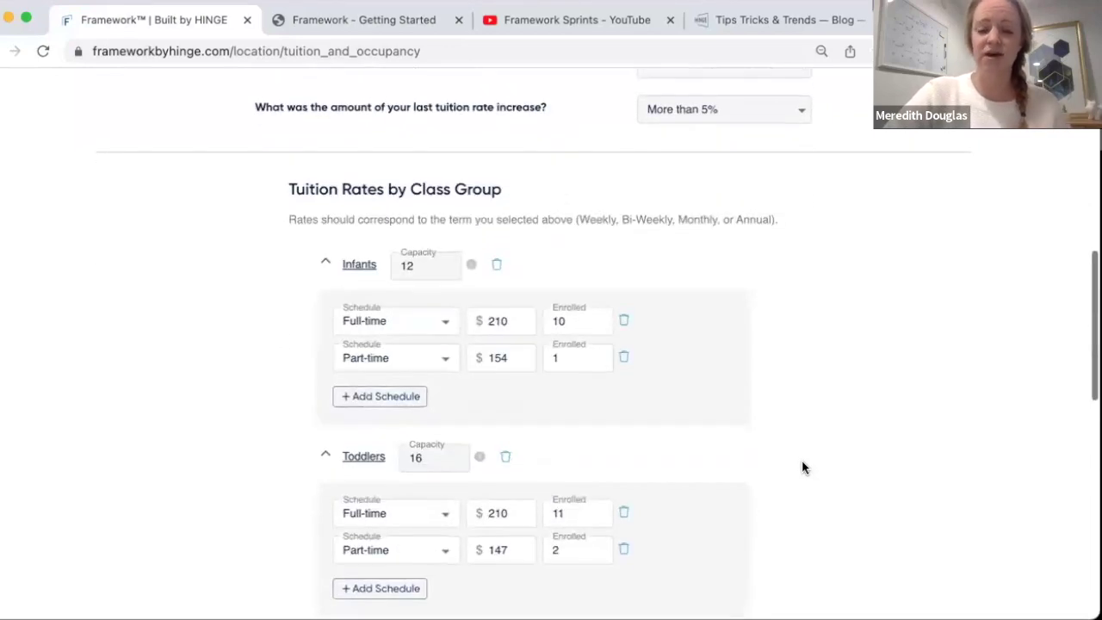
scroll(802, 468, "down", 1)
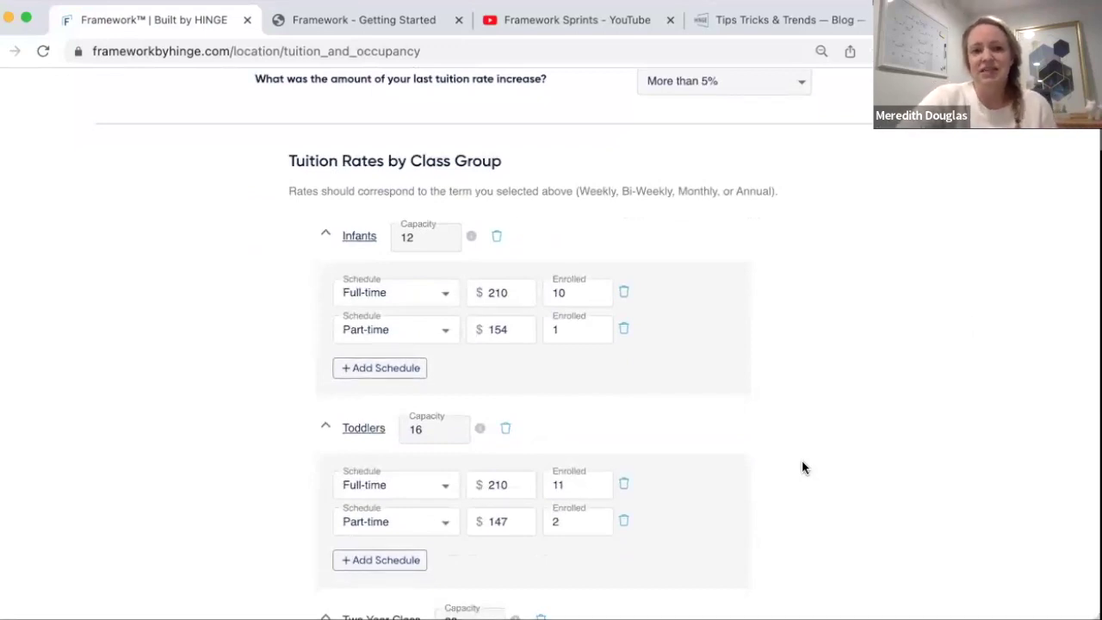
View the schedule options available for the Infants full-time row without changing the selection
scroll(801, 468, "down", 1)
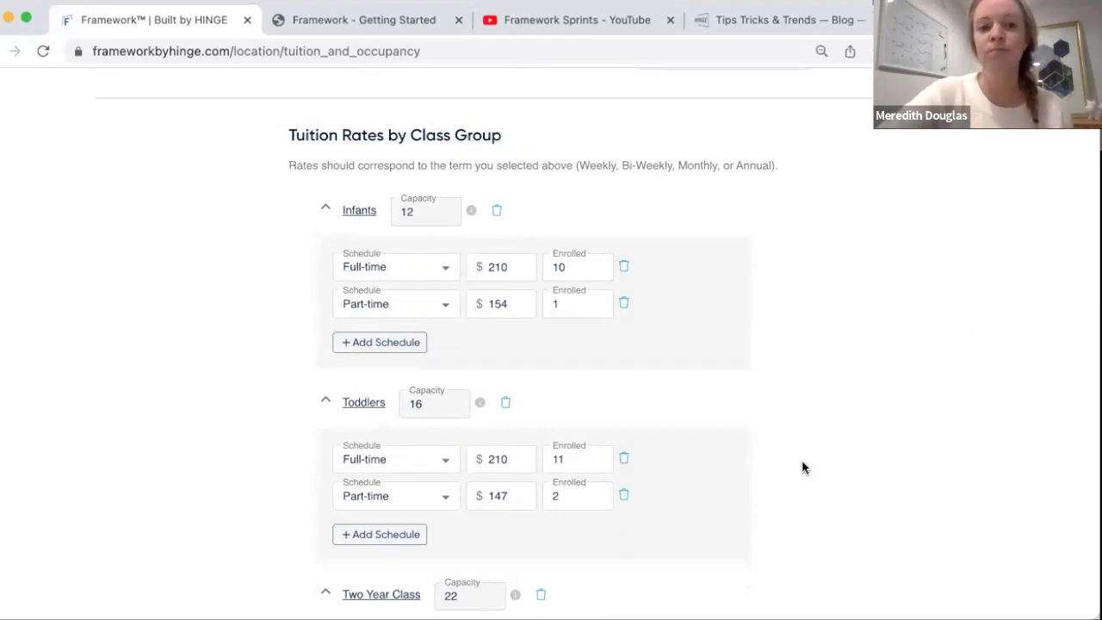
left_click(447, 269)
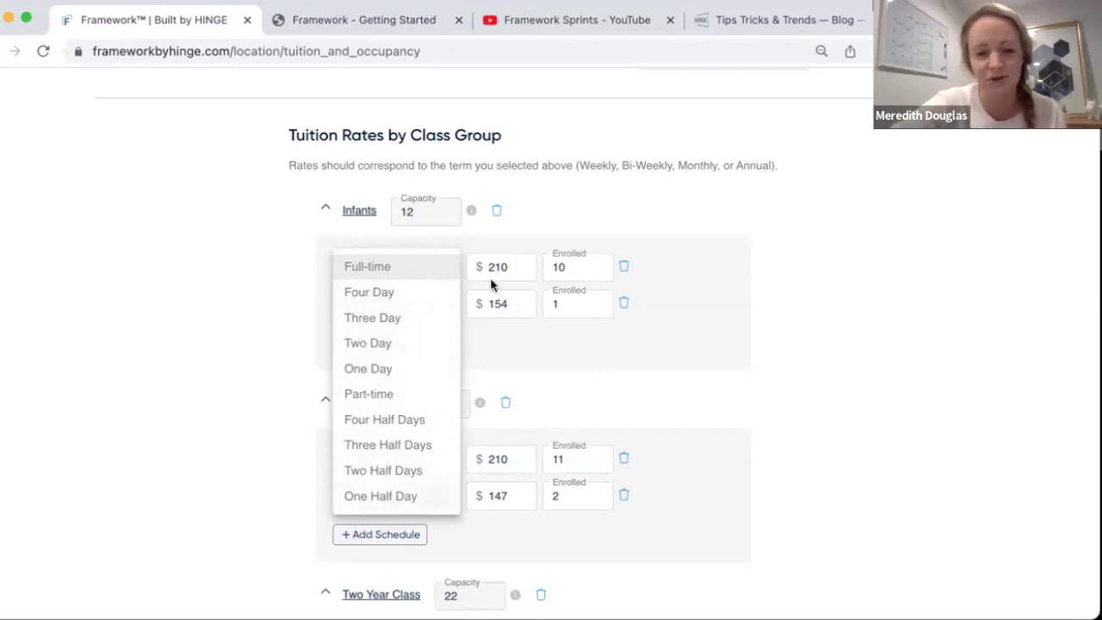
left_click(789, 308)
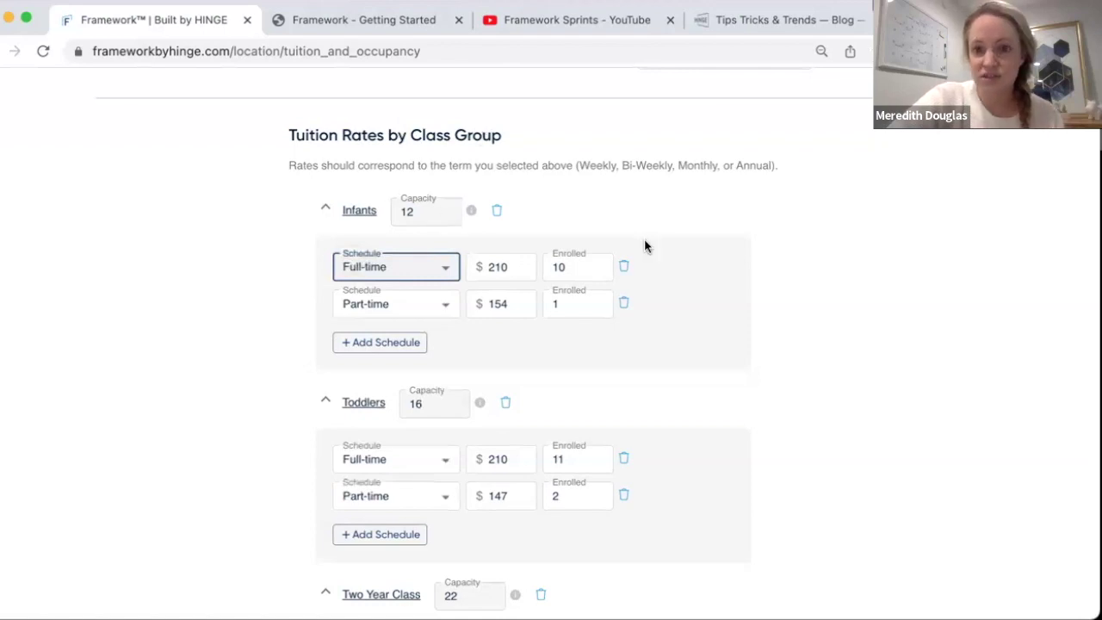
Add a class group named After School below the Four Year Class
scroll(719, 357, "down", 3)
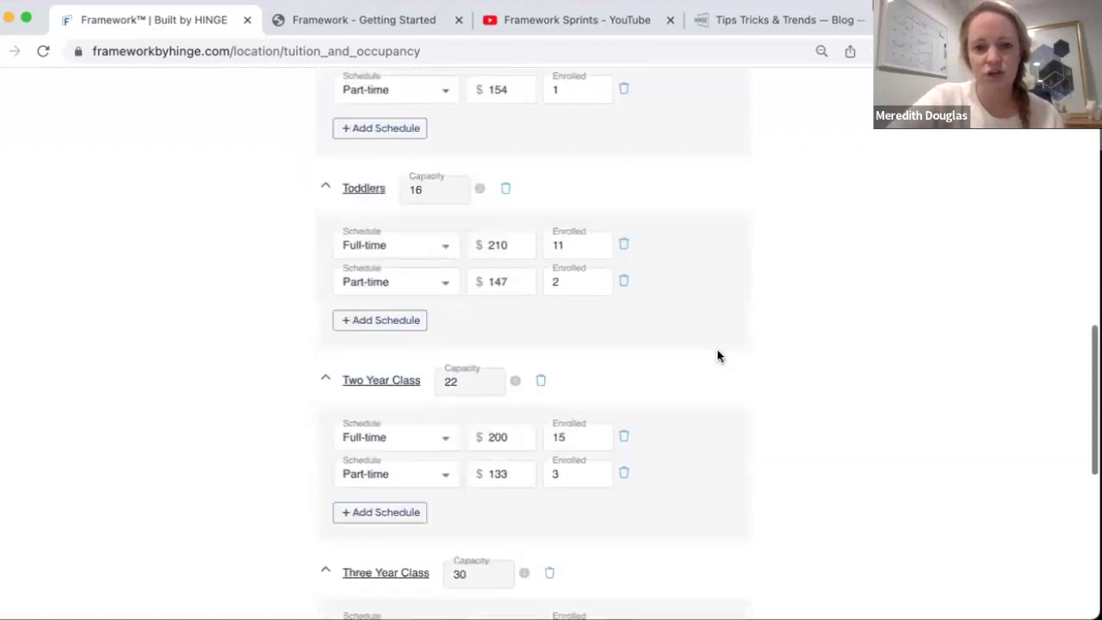
scroll(718, 357, "down", 6)
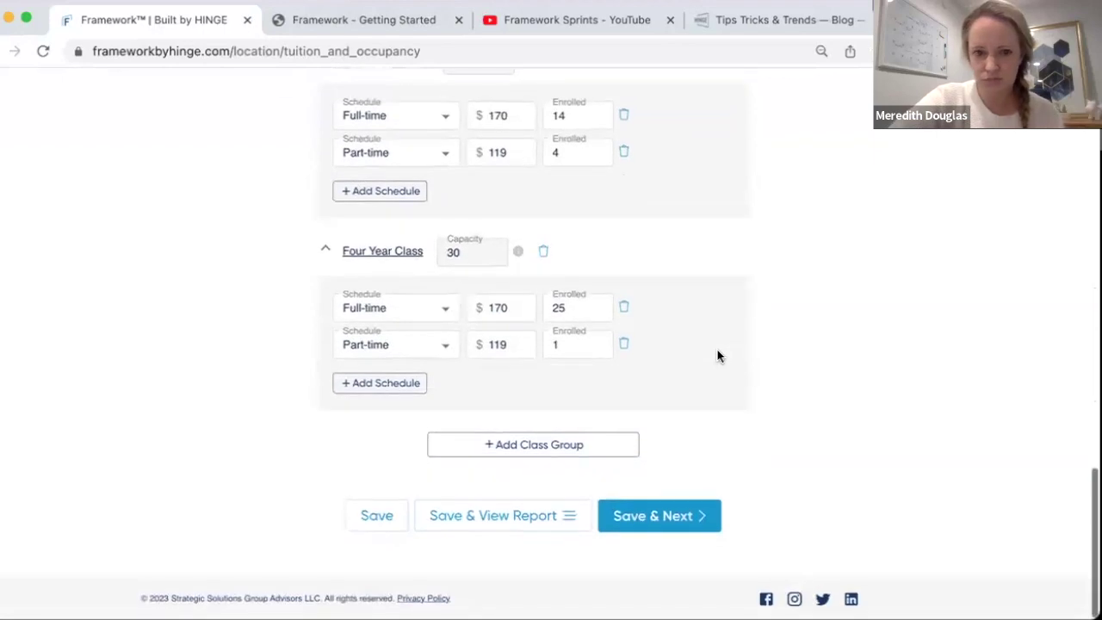
left_click(508, 444)
left_click(406, 376)
type("A")
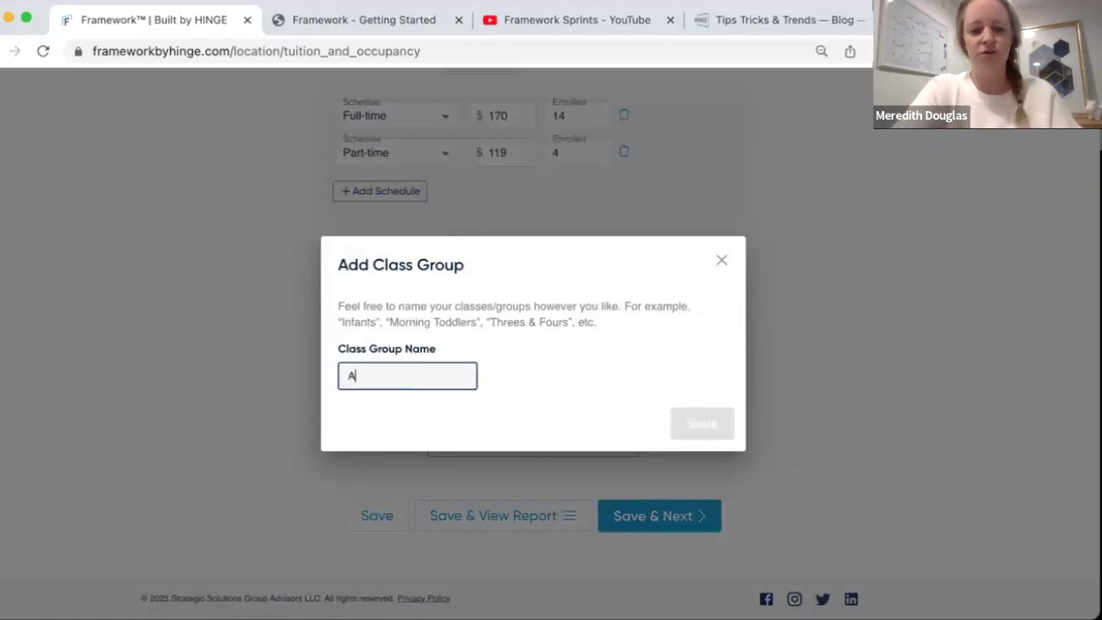
type("fter School")
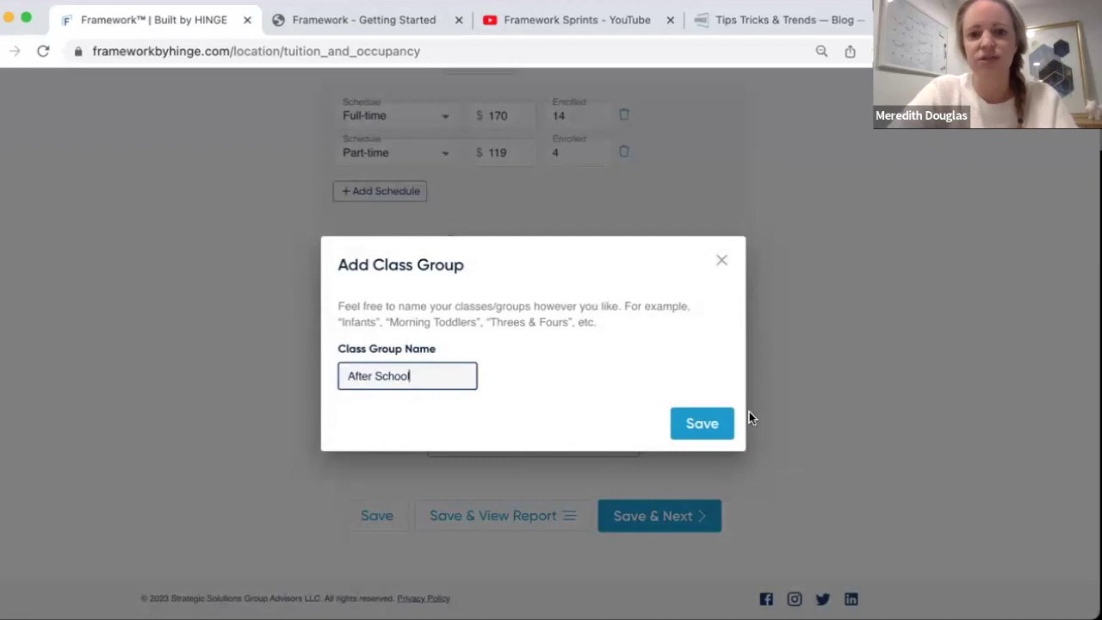
left_click(706, 428)
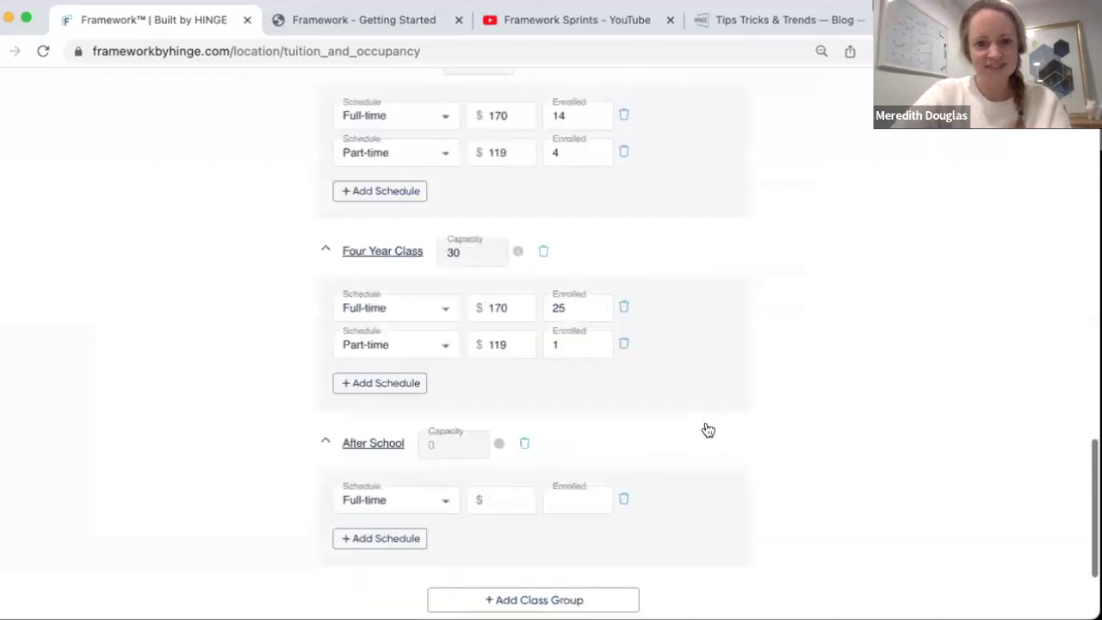
Set the After School group's capacity to 50, with a full-time rate of $170 and 35 children enrolled
scroll(654, 370, "down", 3)
left_click(443, 323)
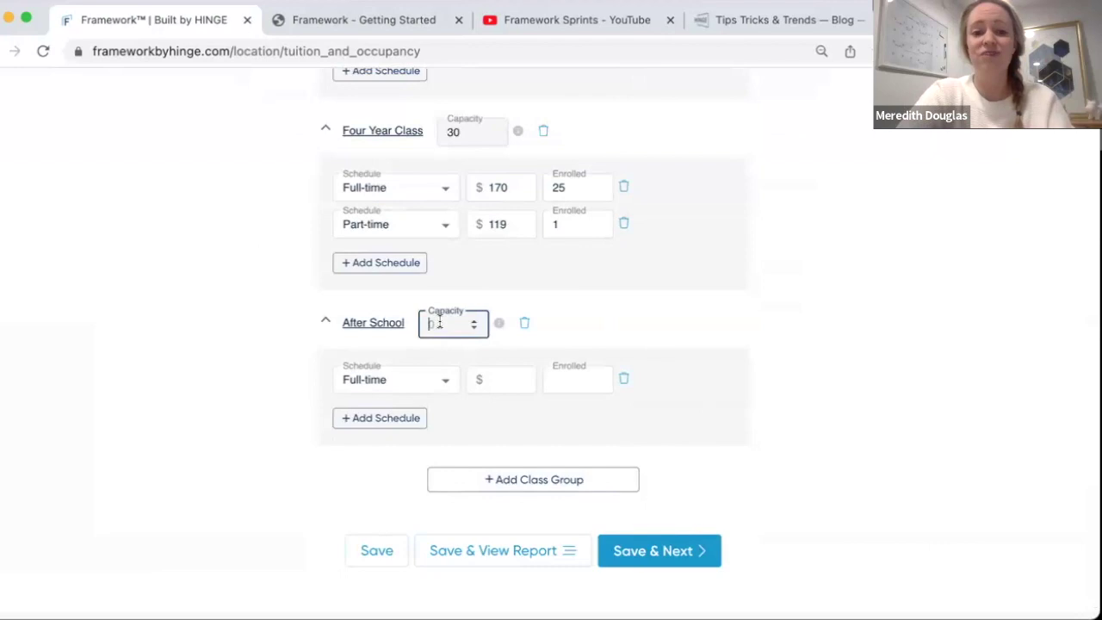
type("50")
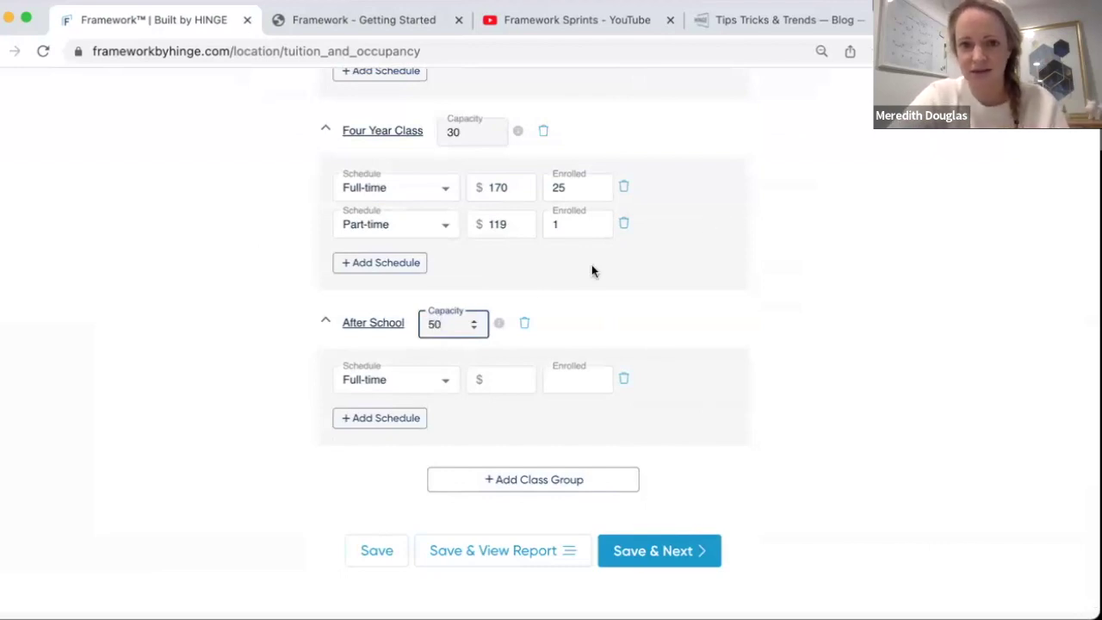
mouse_move(501, 326)
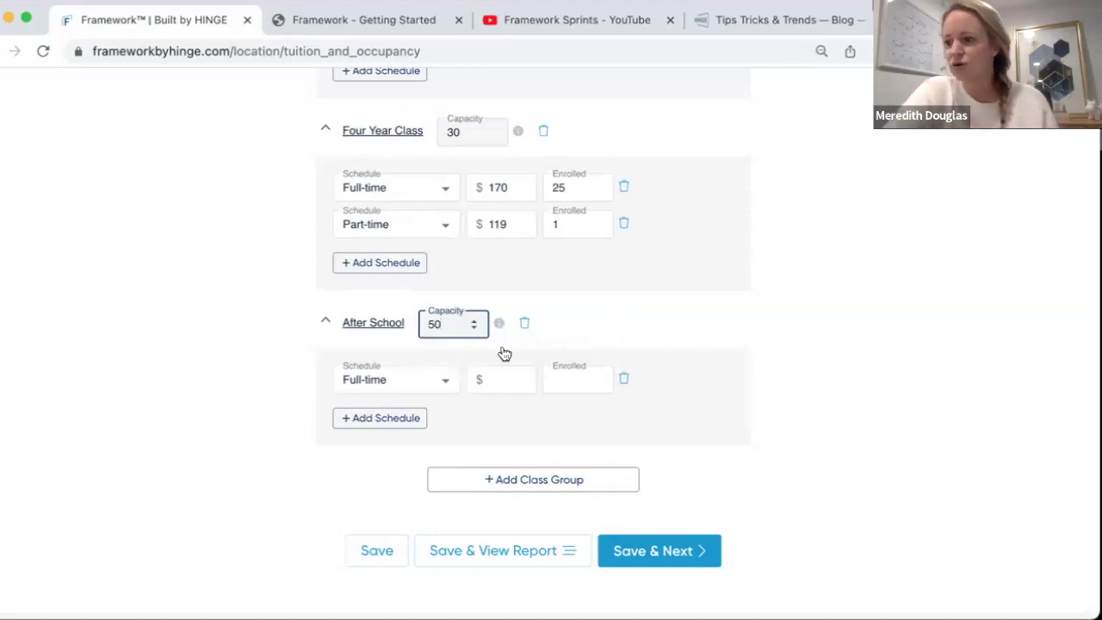
left_click(499, 376)
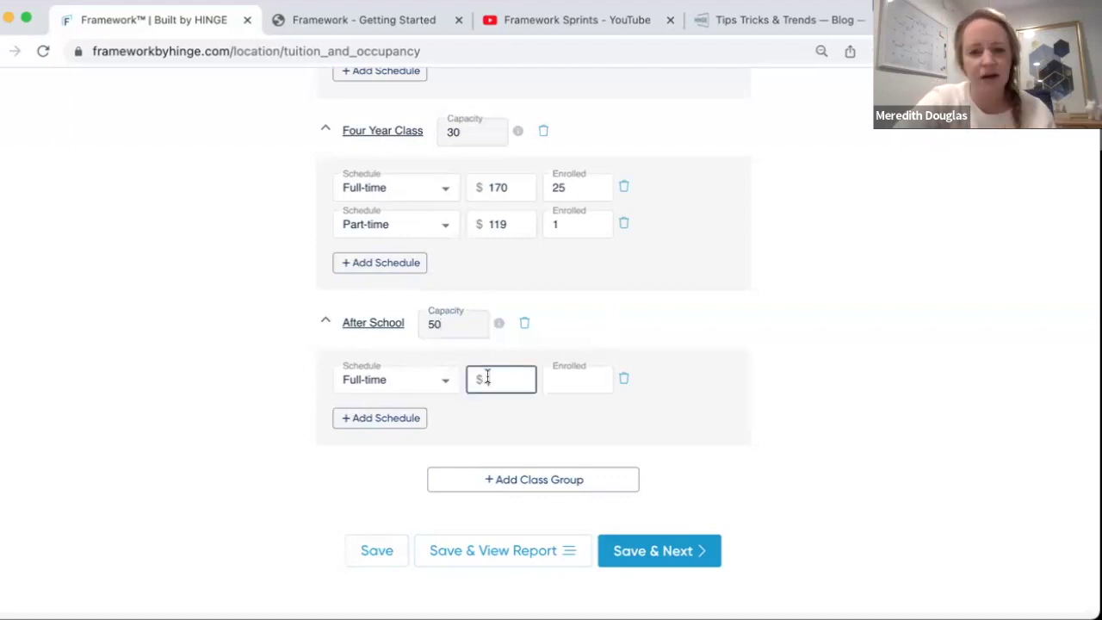
type("170")
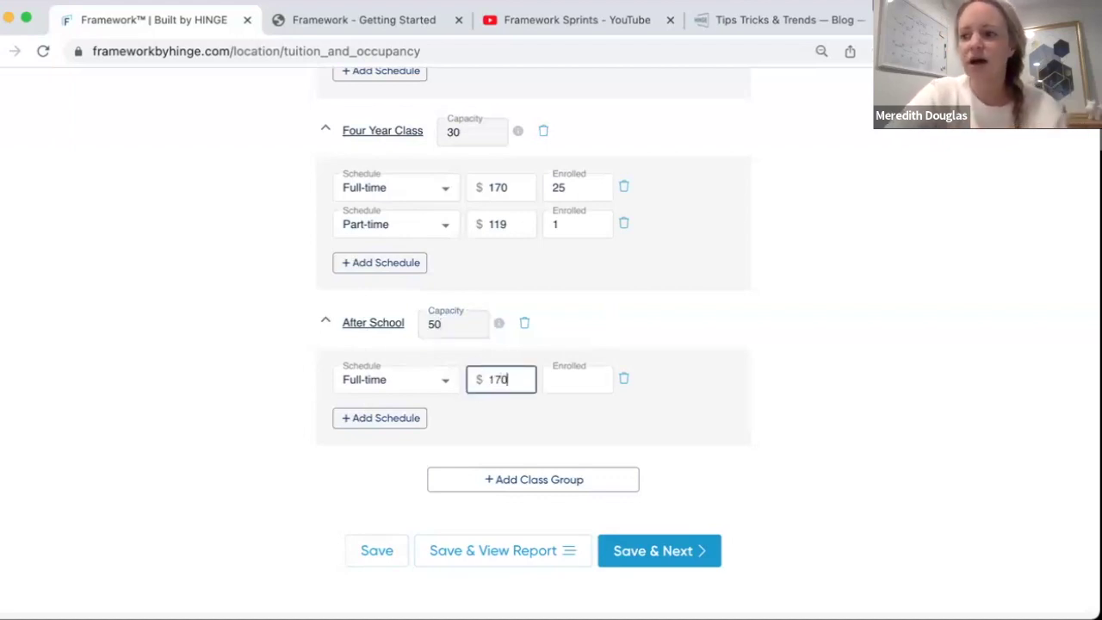
left_click(559, 381)
type("35")
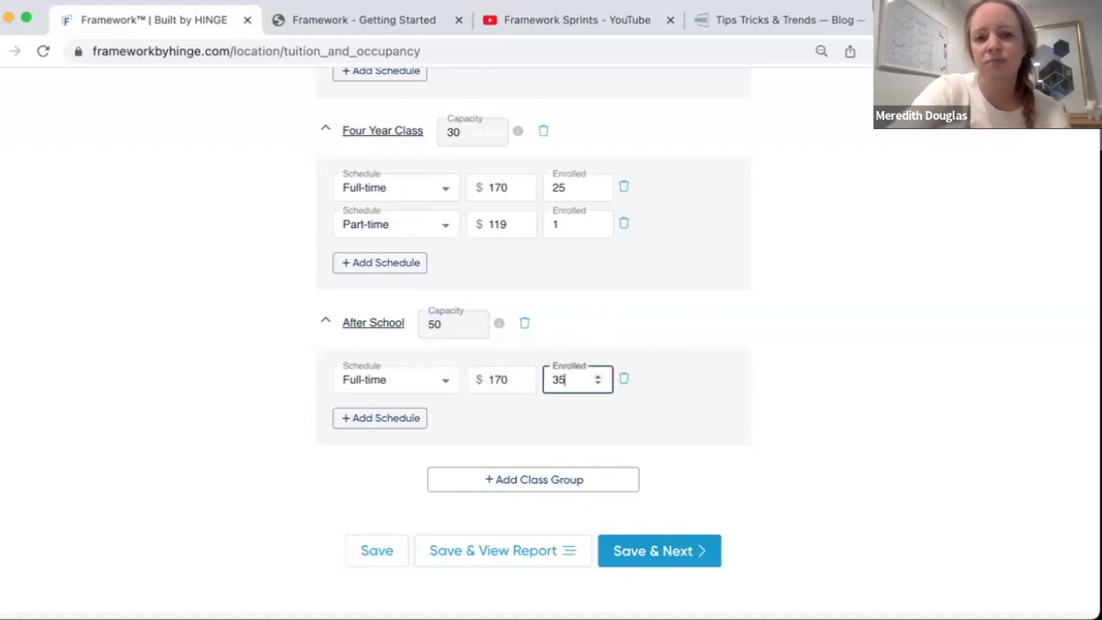
left_click(780, 344)
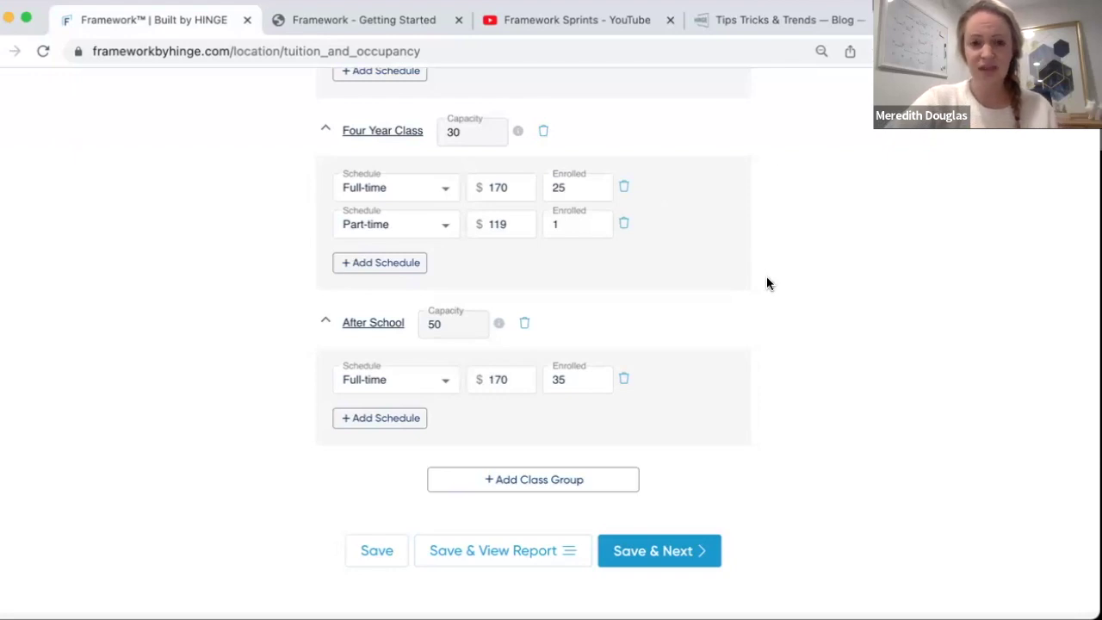
Review the class groups, then save the tuition and occupancy data and continue to Discounting
scroll(768, 284, "up", 2)
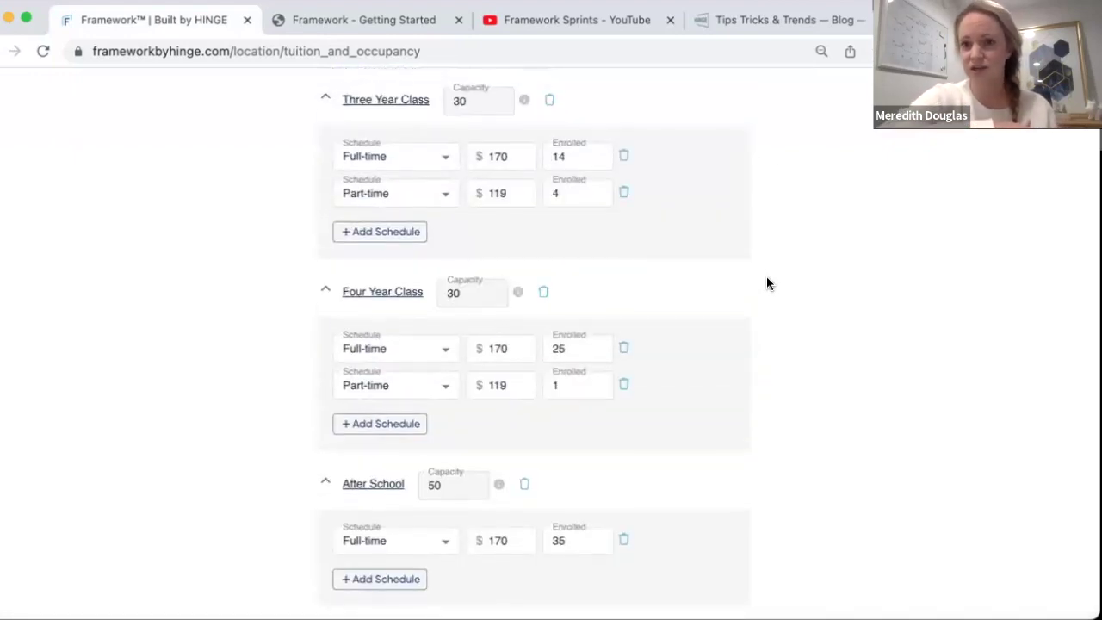
scroll(766, 283, "down", 3)
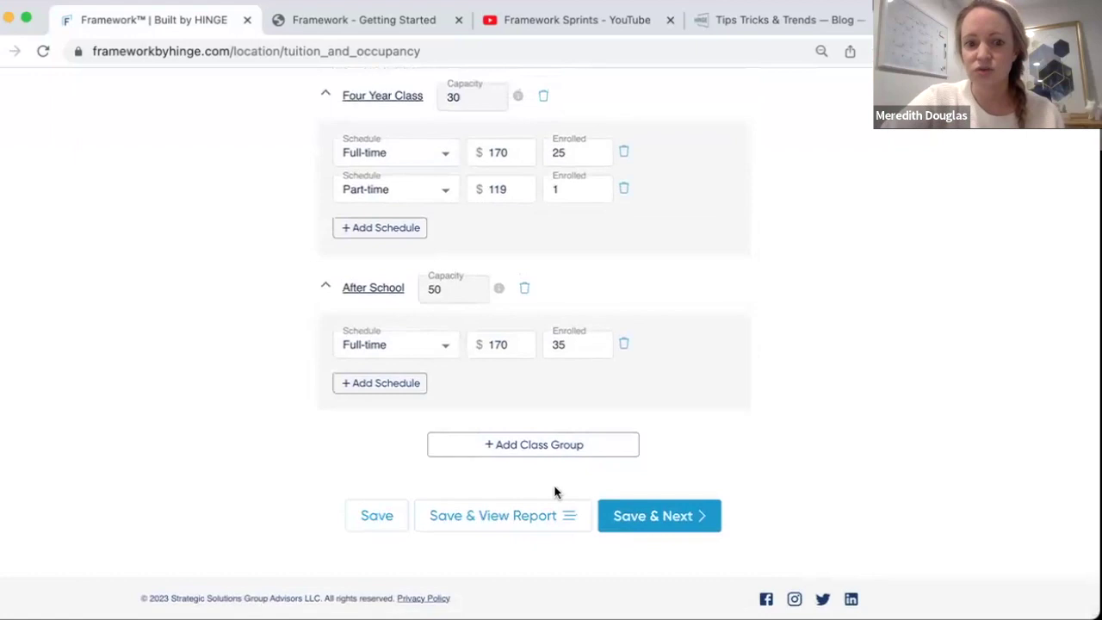
left_click(659, 514)
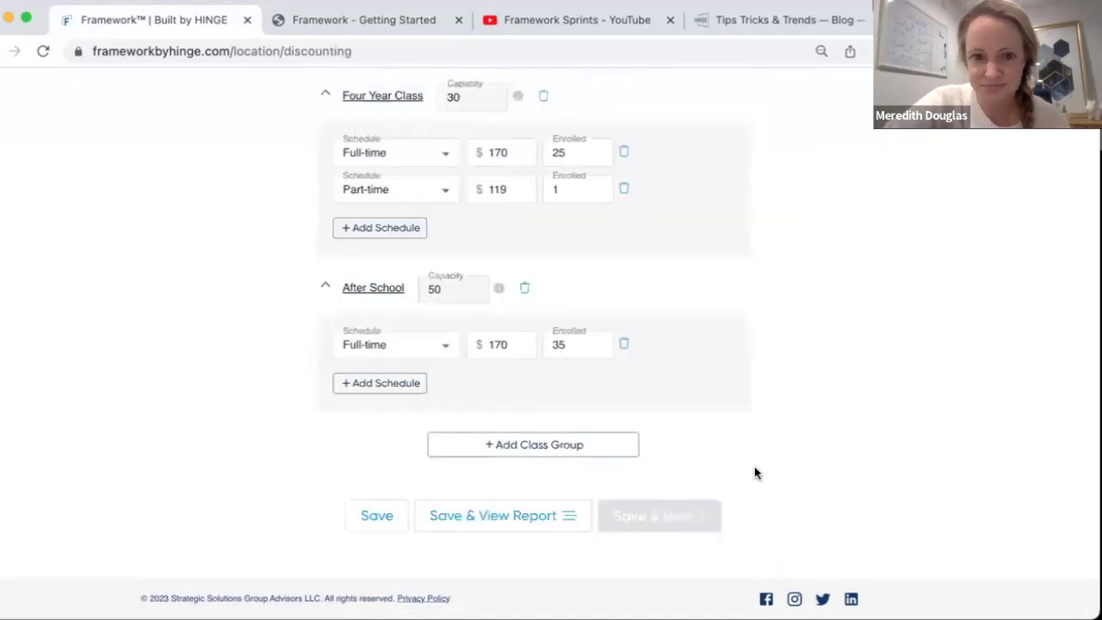
Add a discount named Industry at 10% to the discounting by class group table
scroll(668, 472, "down", 3)
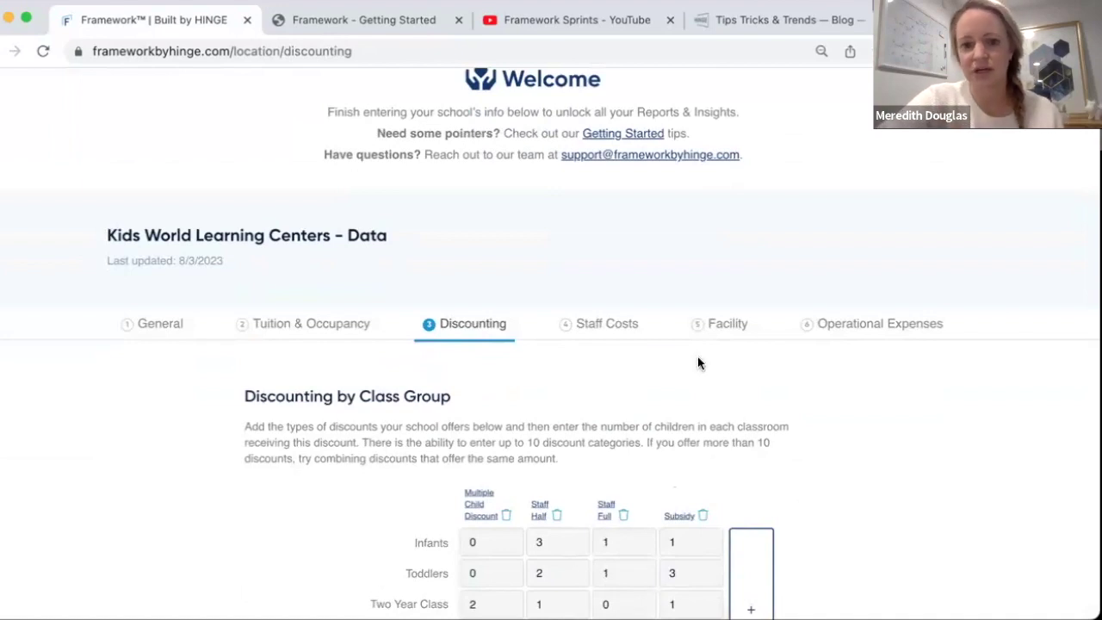
scroll(773, 367, "down", 3)
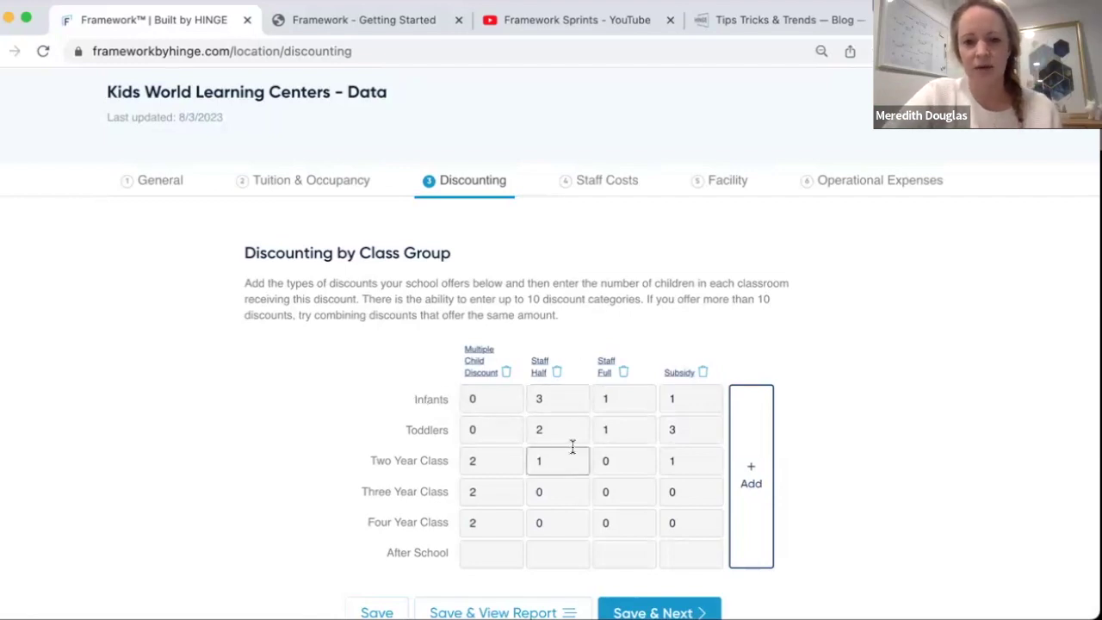
left_click(755, 471)
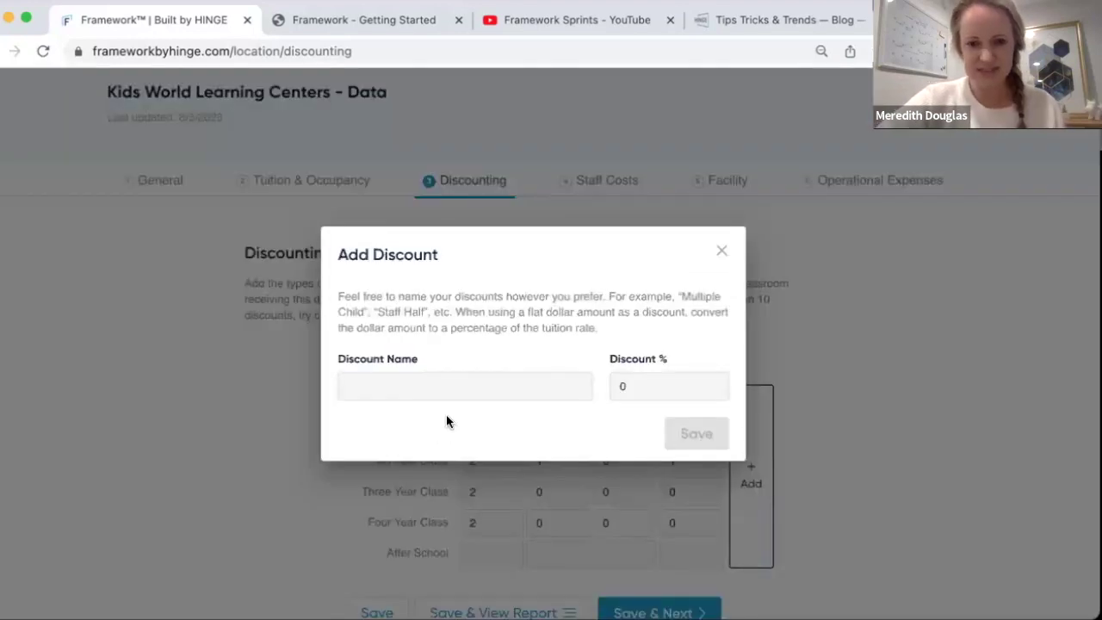
left_click(455, 381)
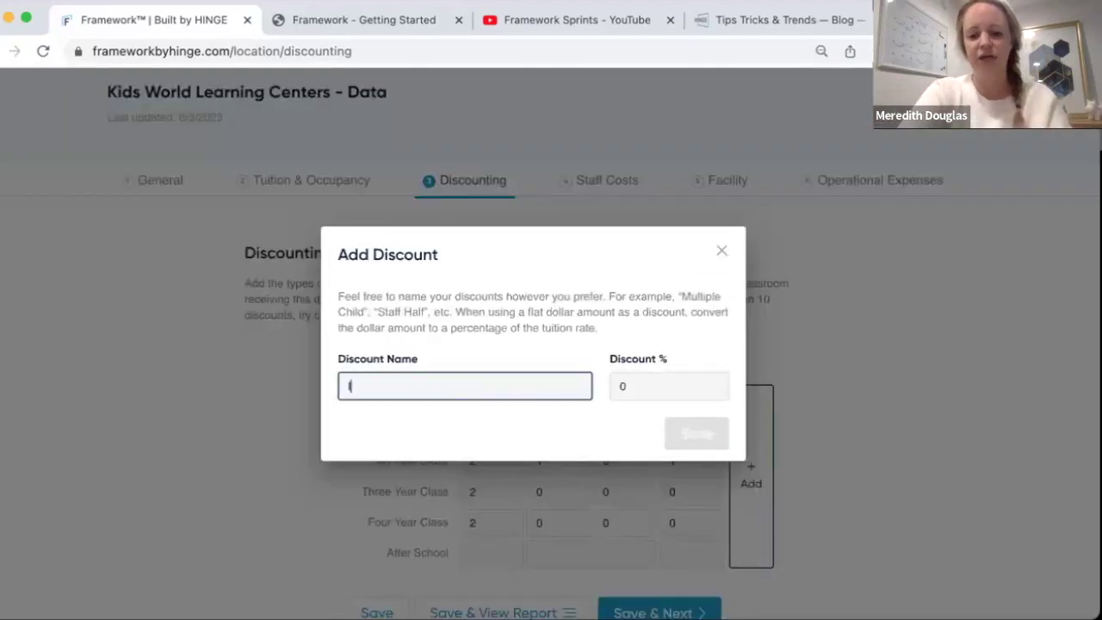
type("Industry")
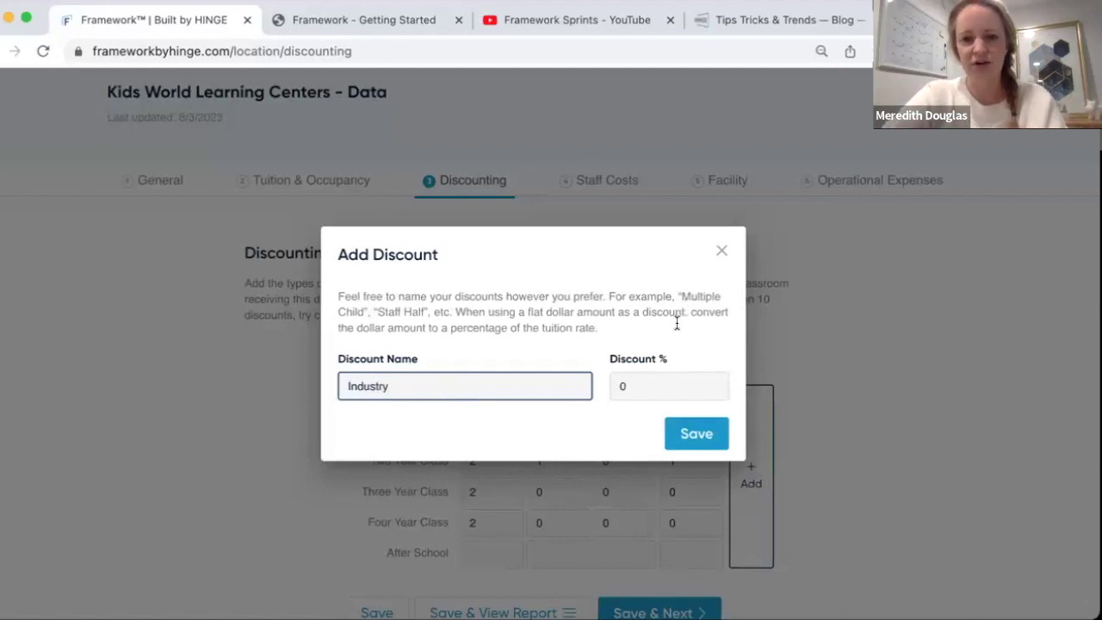
left_click(634, 384)
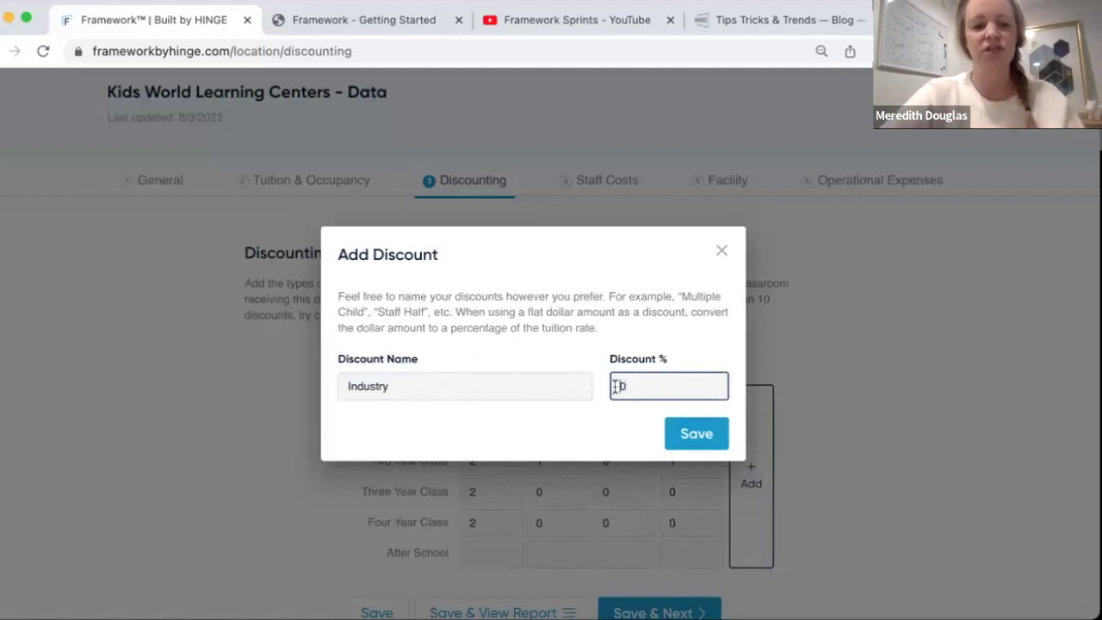
type("1")
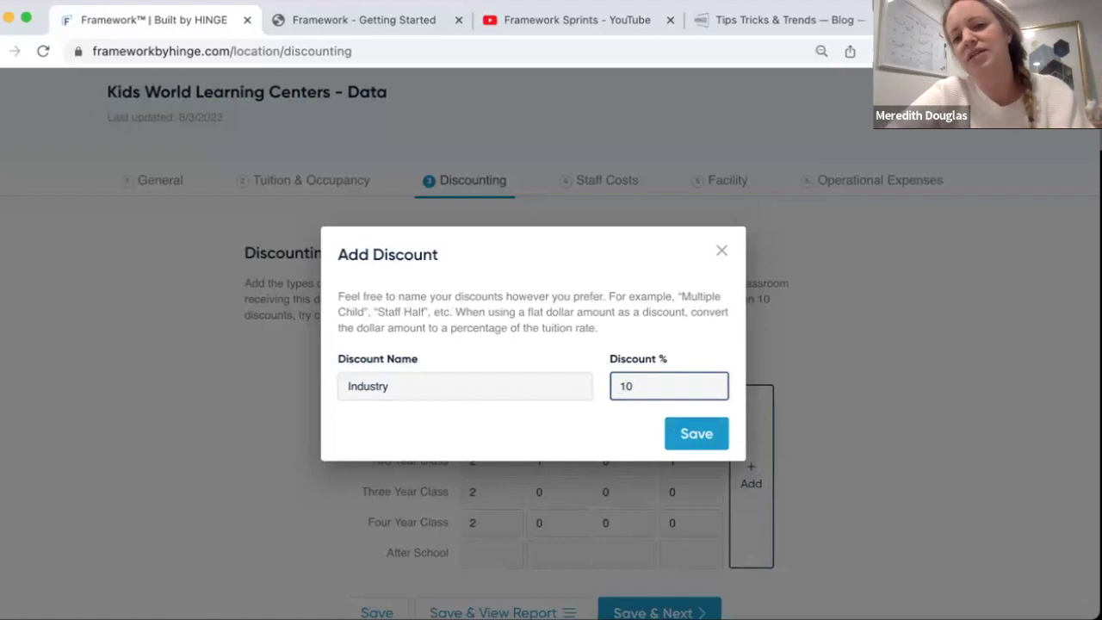
left_click(710, 436)
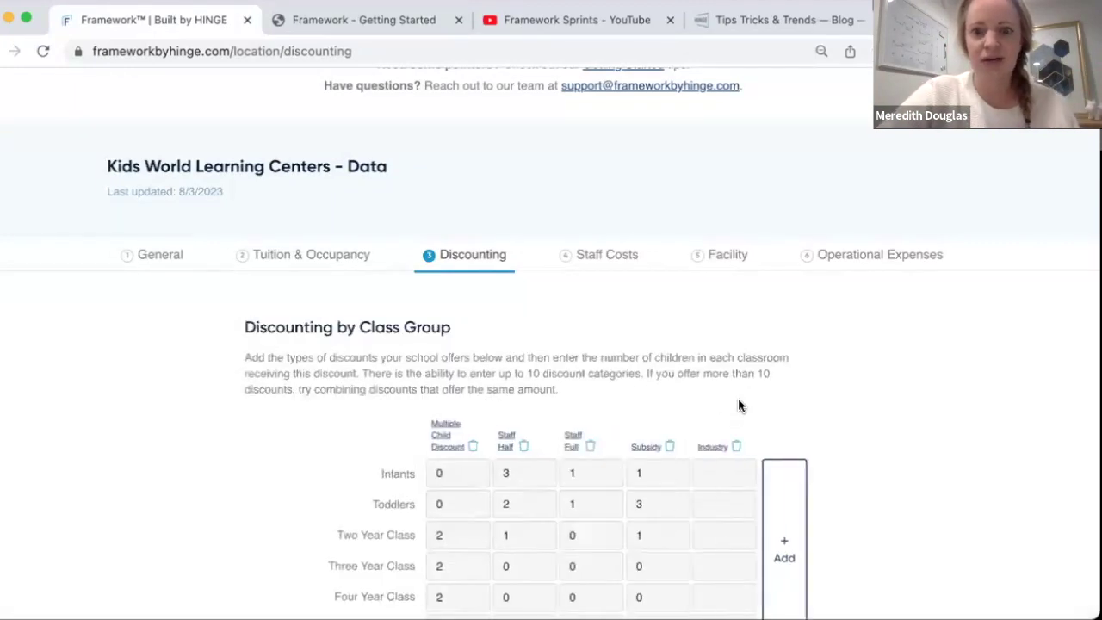
Enter the Industry discount counts: 0 for Infants and Toddlers, and 2 each for the Two, Three and Four Year Classes
scroll(786, 400, "down", 2)
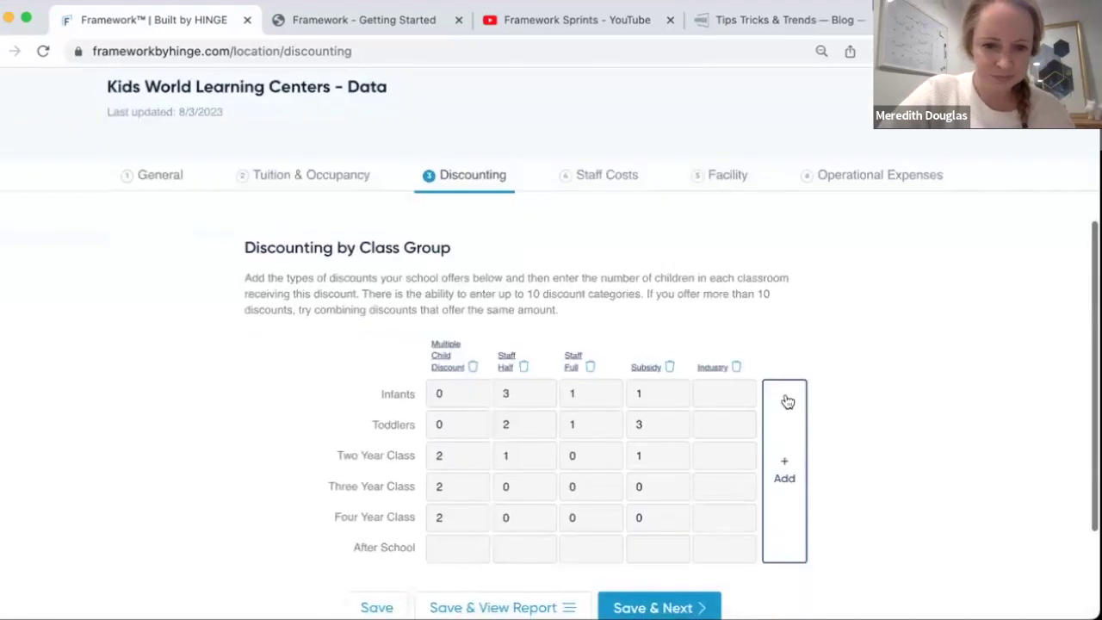
left_click(707, 394)
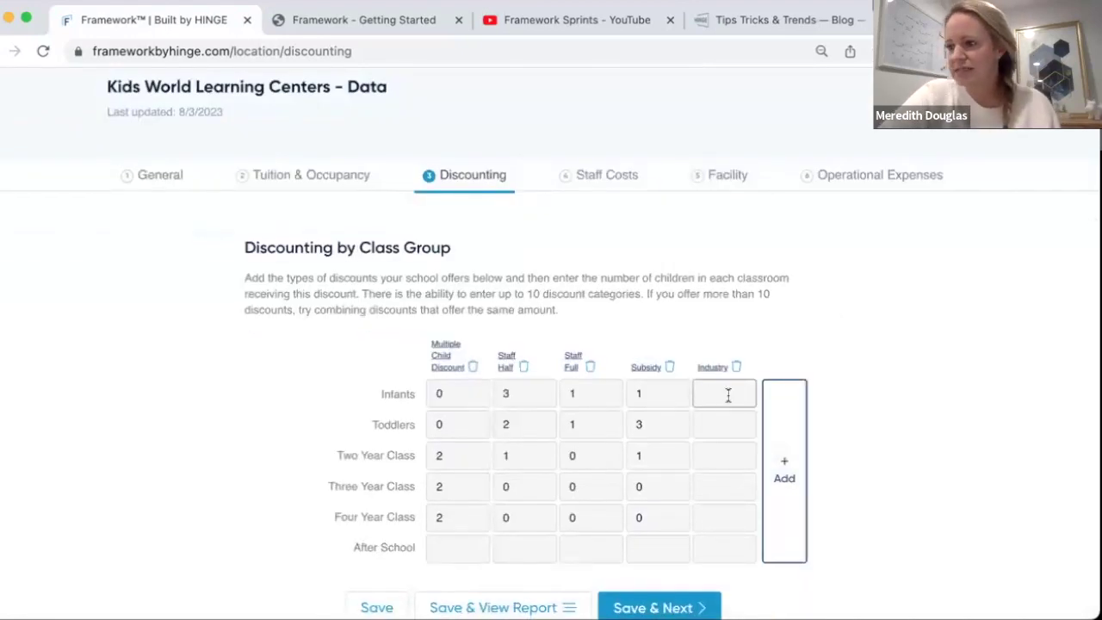
left_click(722, 394)
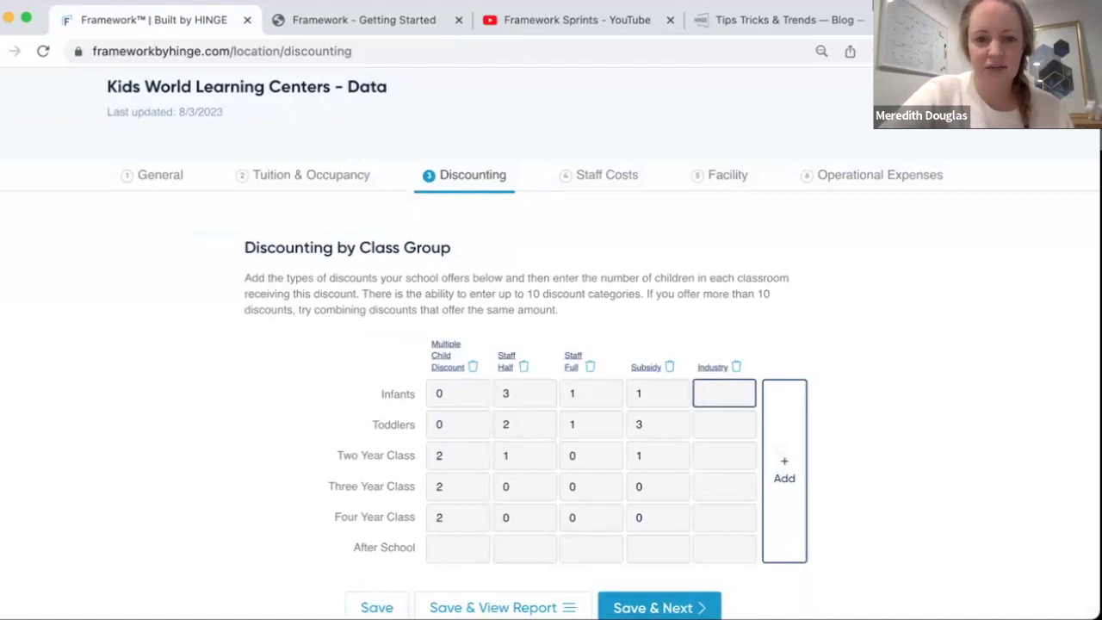
type("0")
left_click(736, 422)
type("0")
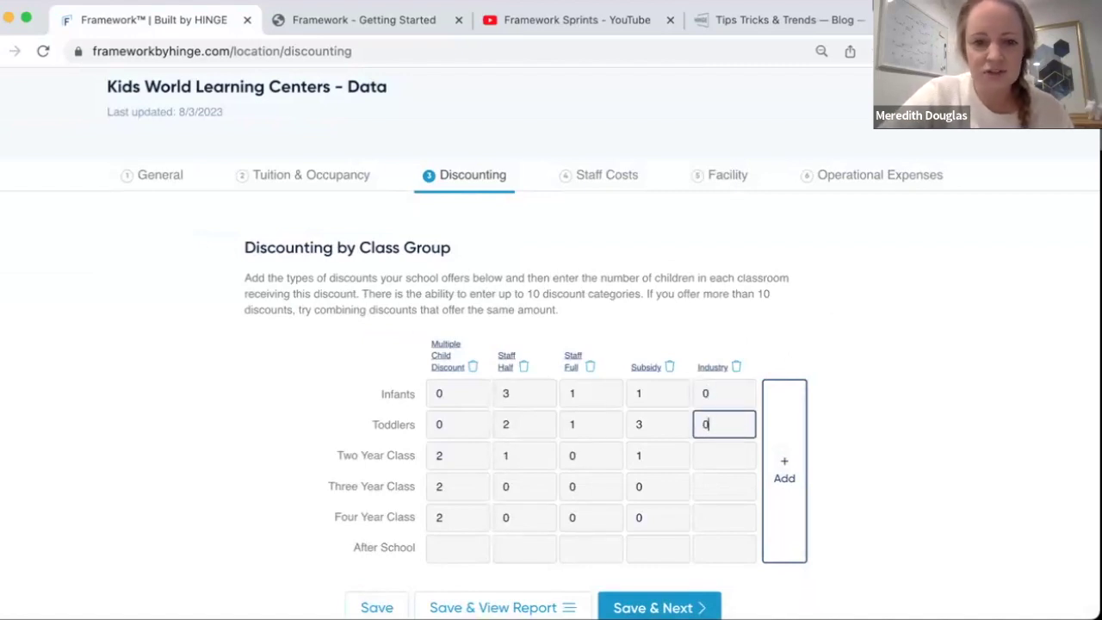
left_click(726, 459)
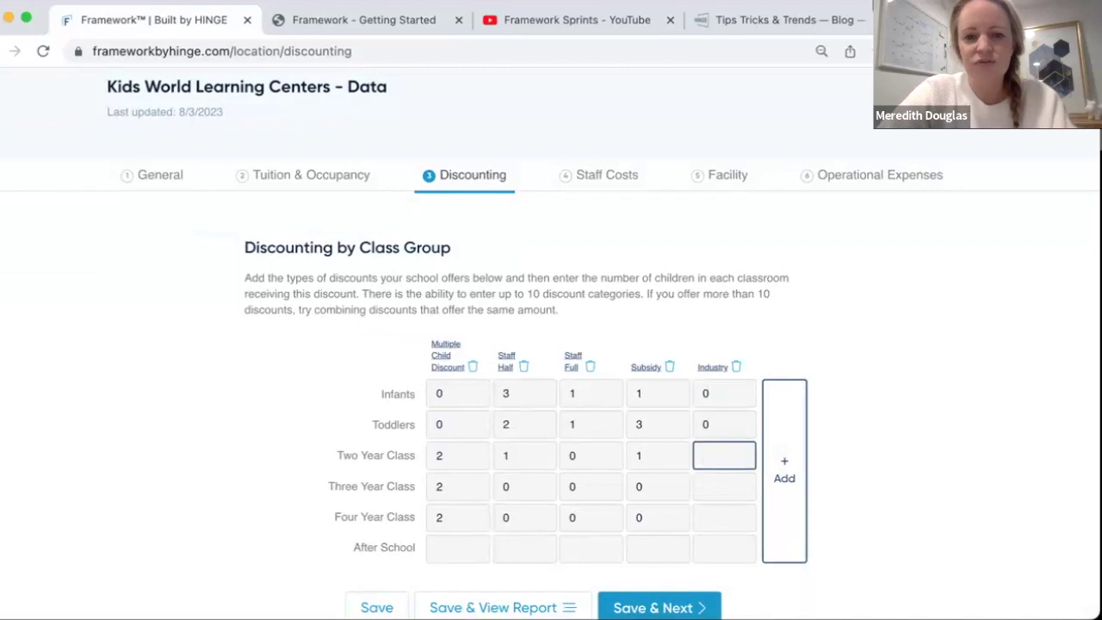
type("2")
left_click(724, 485)
type("2")
left_click(709, 514)
type("2")
Enter 0 for the After School group under all five discounts, from Multiple Child Discount through Industry
left_click(465, 545)
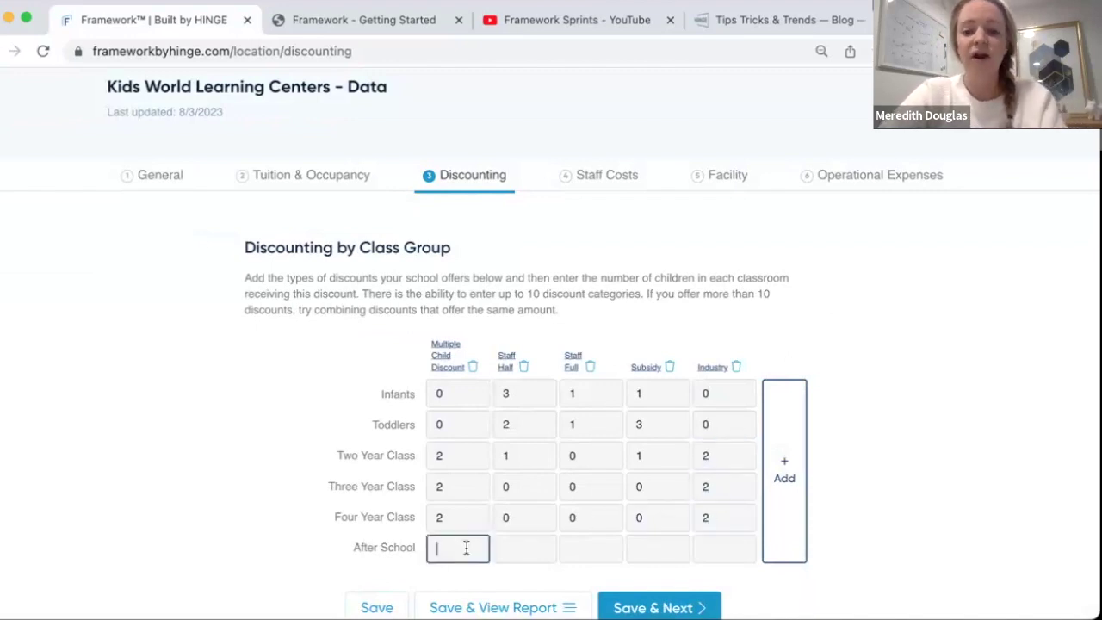
type("0")
left_click(534, 551)
type("0")
left_click(584, 549)
type("0")
left_click(650, 549)
type("0")
left_click(712, 549)
type("0")
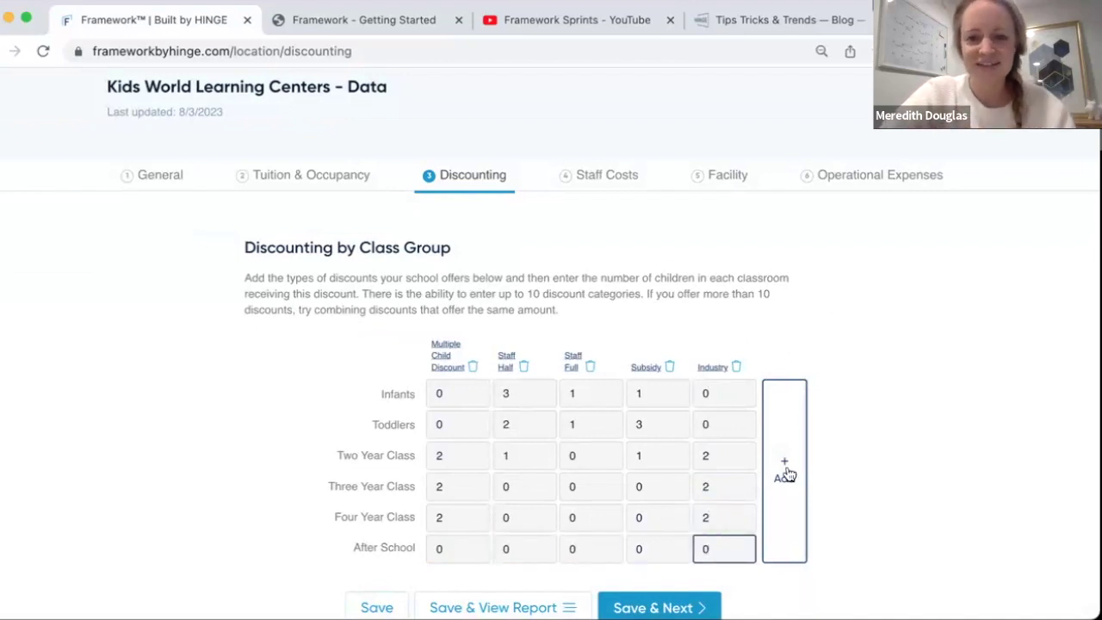
left_click(839, 374)
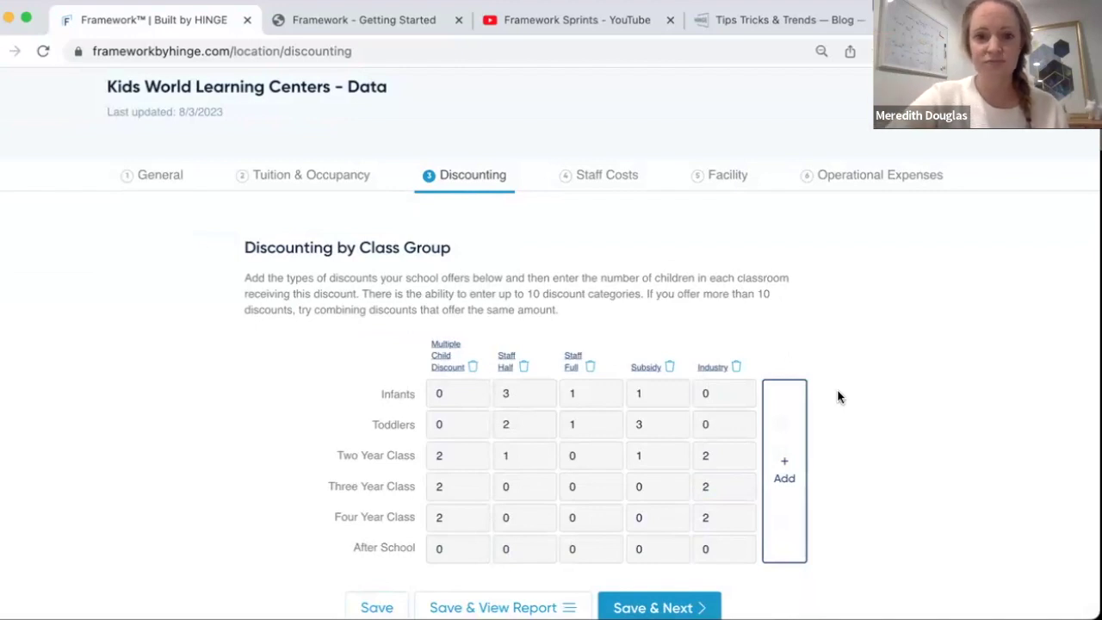
scroll(837, 389, "down", 1)
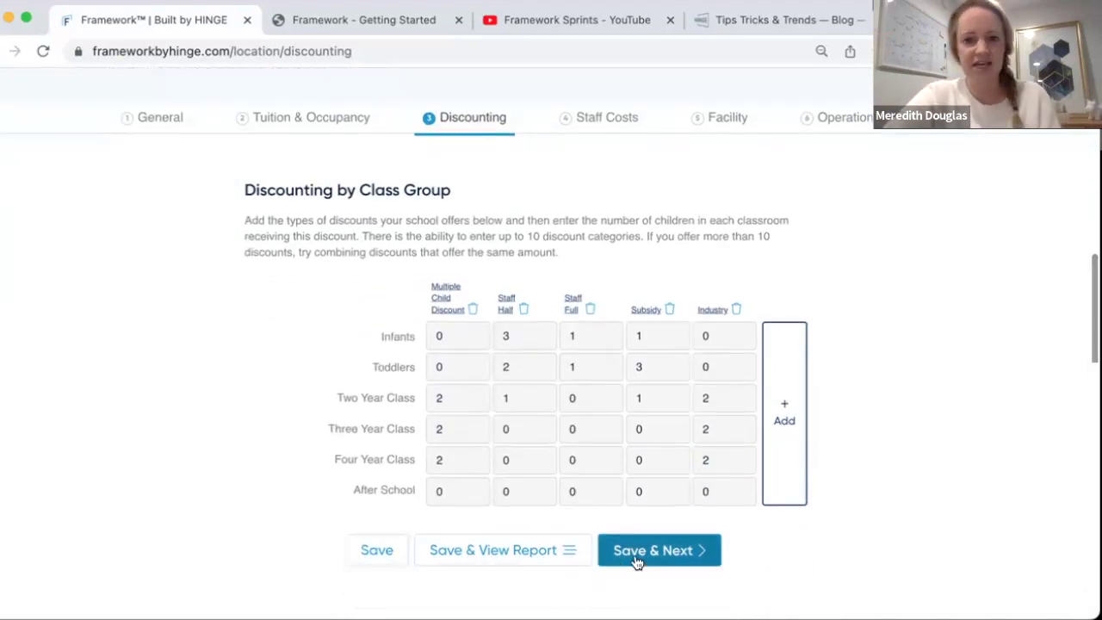
Save the discounting data to continue to Staff Costs, and review the salary costs and the staff cost benchmark table
left_click(635, 558)
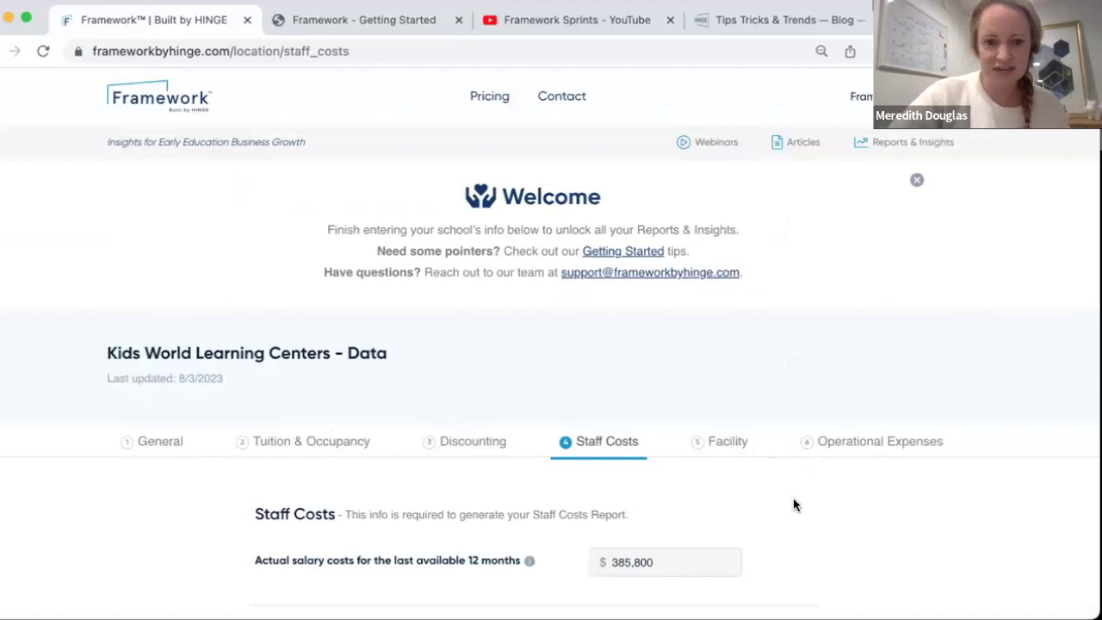
scroll(795, 505, "down", 5)
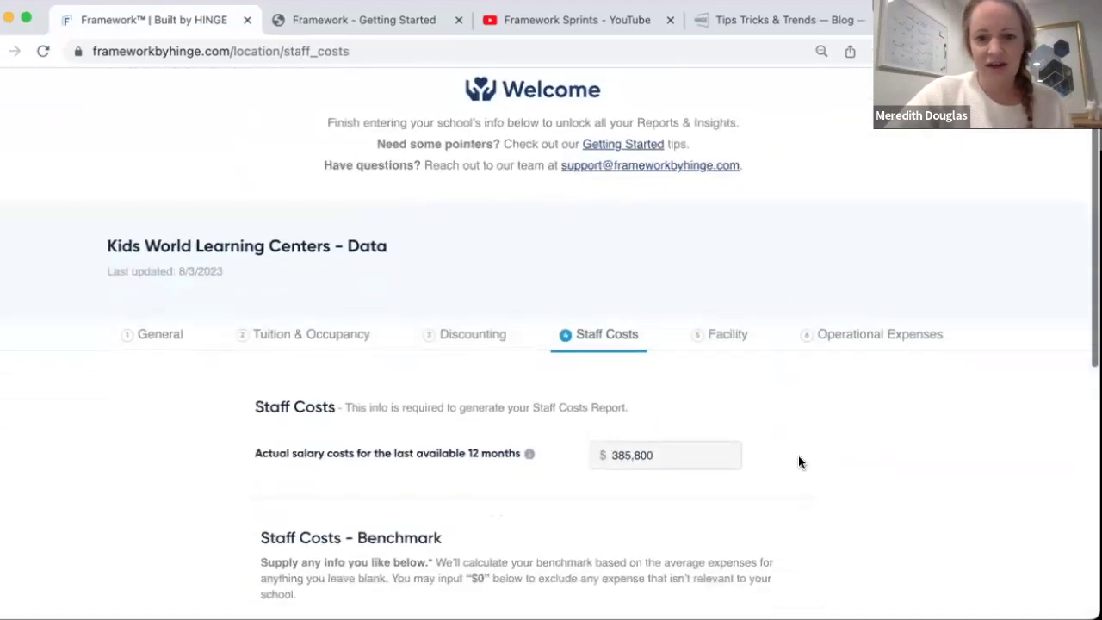
scroll(816, 466, "down", 1)
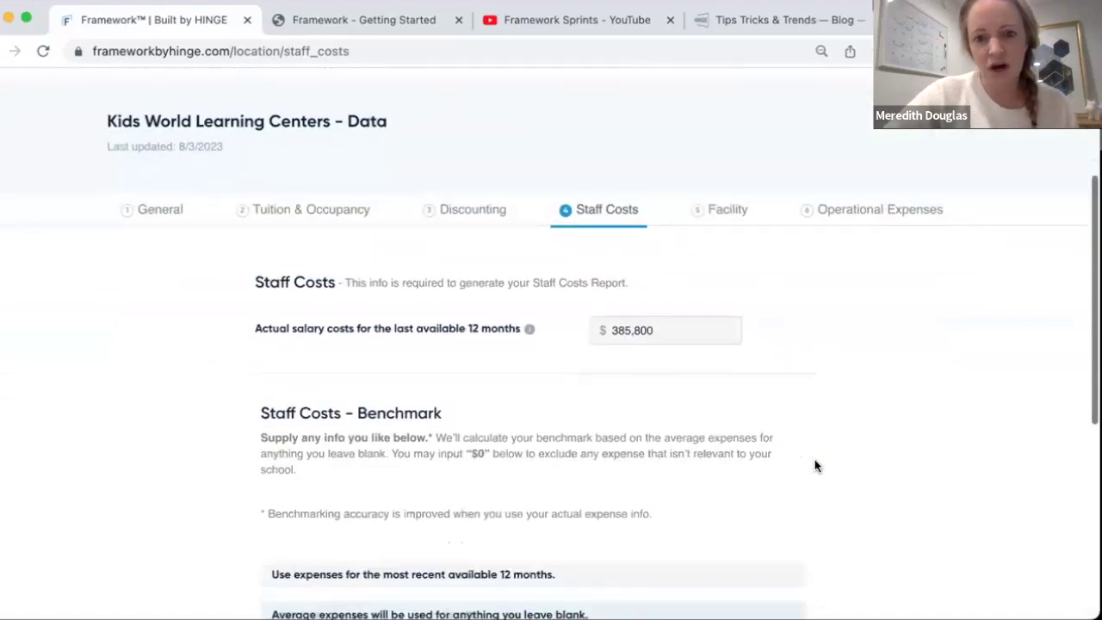
scroll(815, 463, "down", 1)
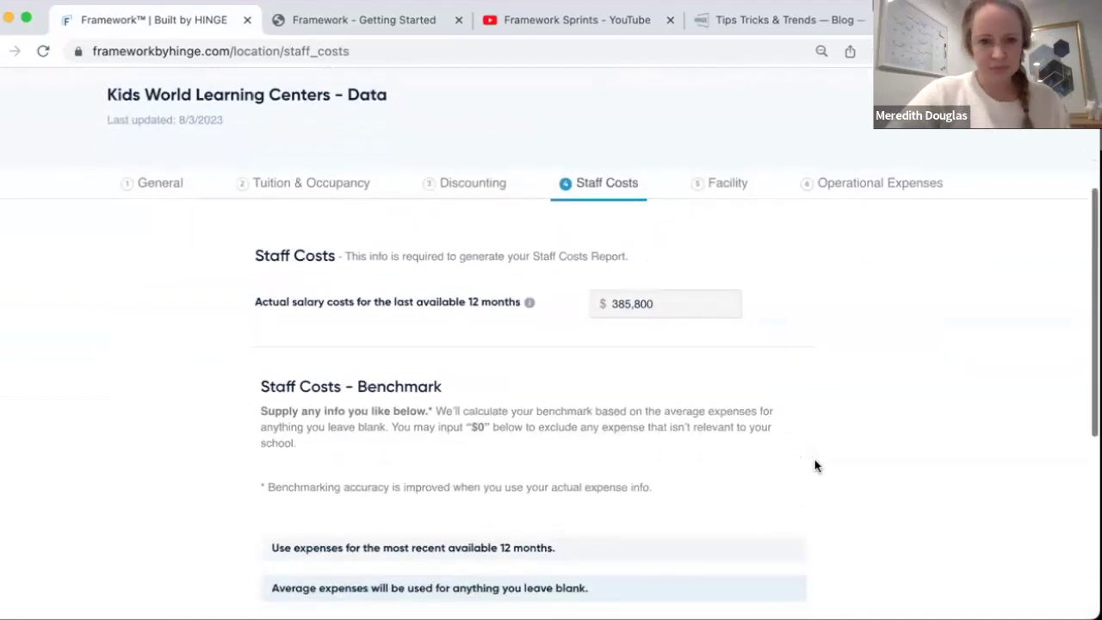
scroll(802, 454, "down", 5)
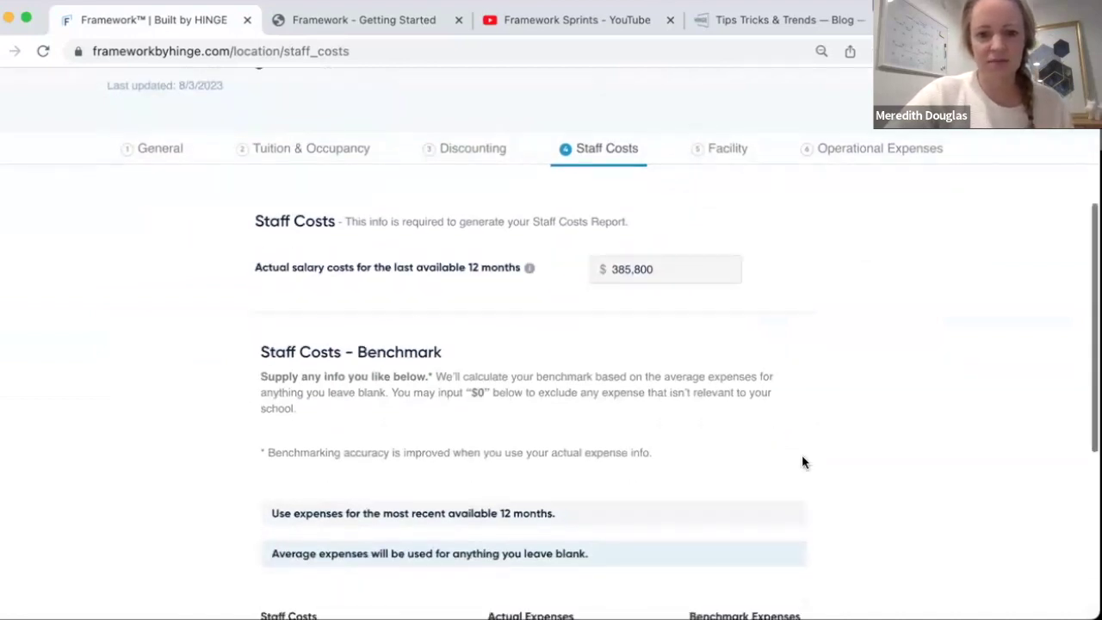
scroll(815, 368, "down", 2)
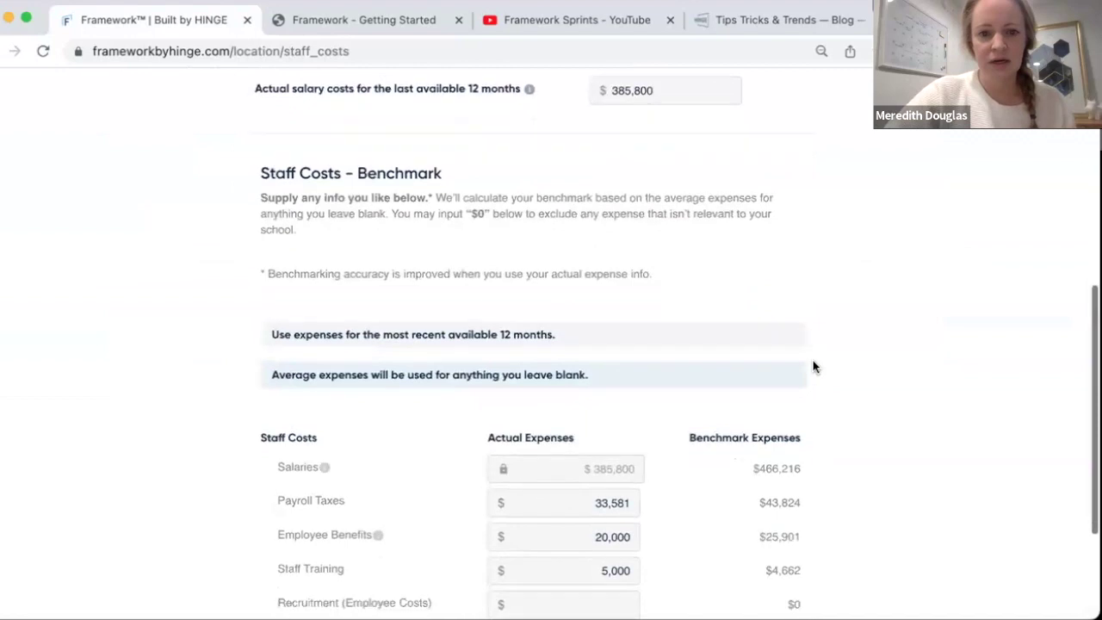
scroll(815, 367, "down", 2)
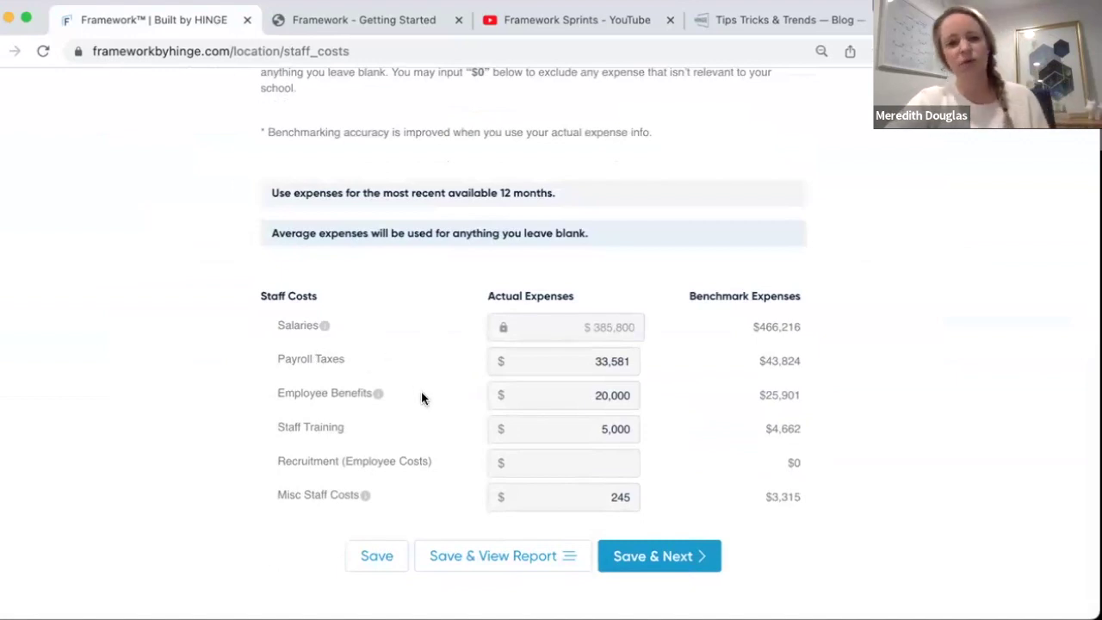
mouse_move(380, 398)
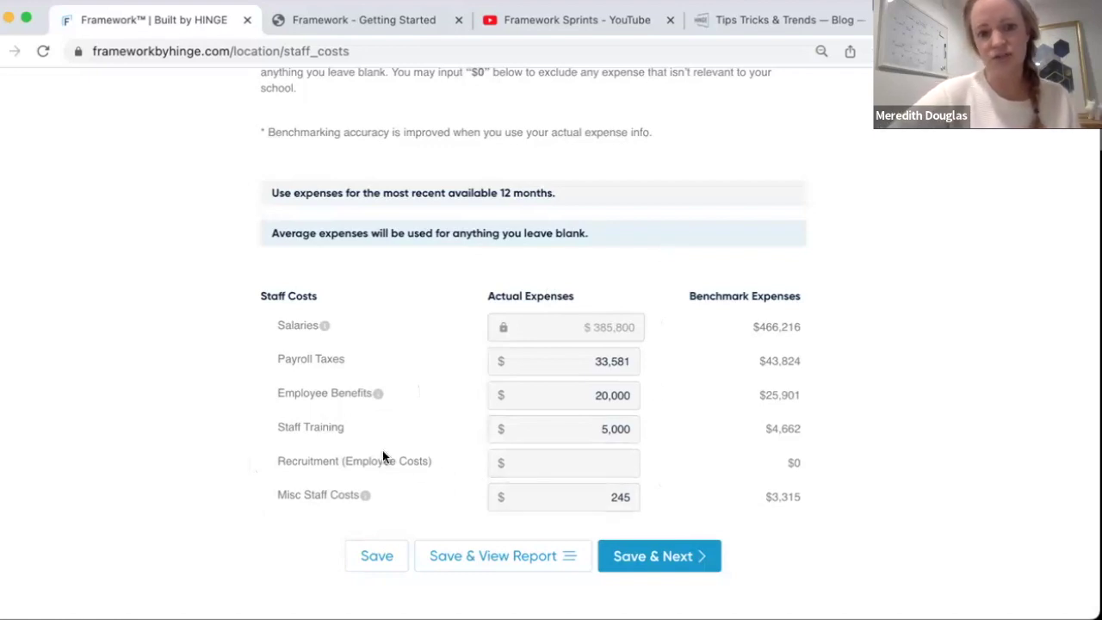
Set the actual expense for Recruitment (Employee Costs) to 0, then save the staff costs and continue to Facility
left_click(506, 461)
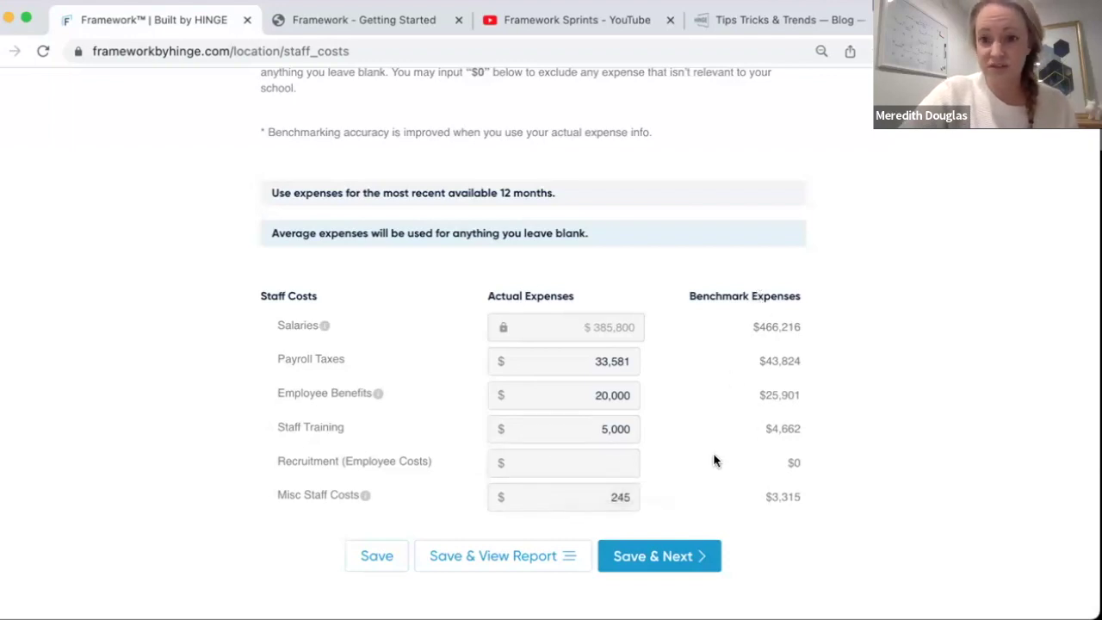
left_click(629, 462)
type("0")
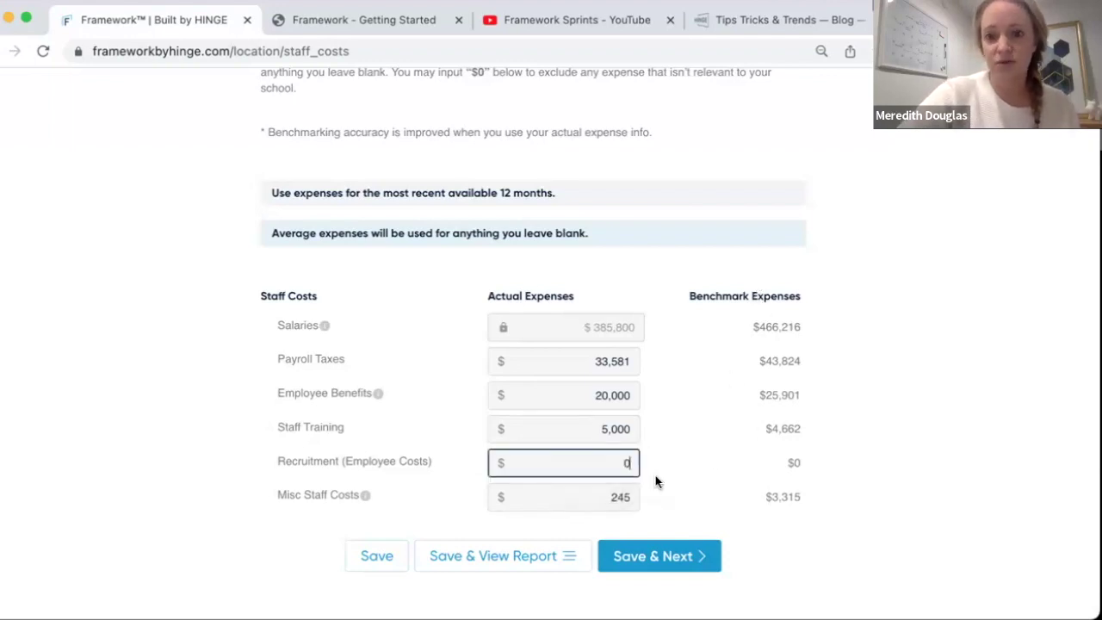
left_click(708, 471)
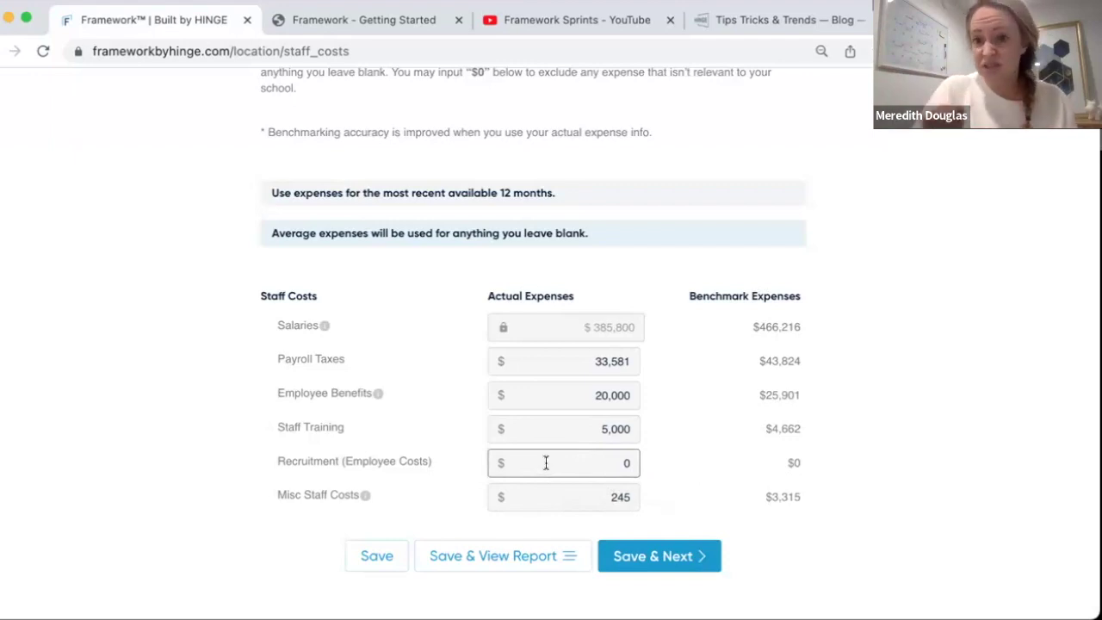
left_click(756, 483)
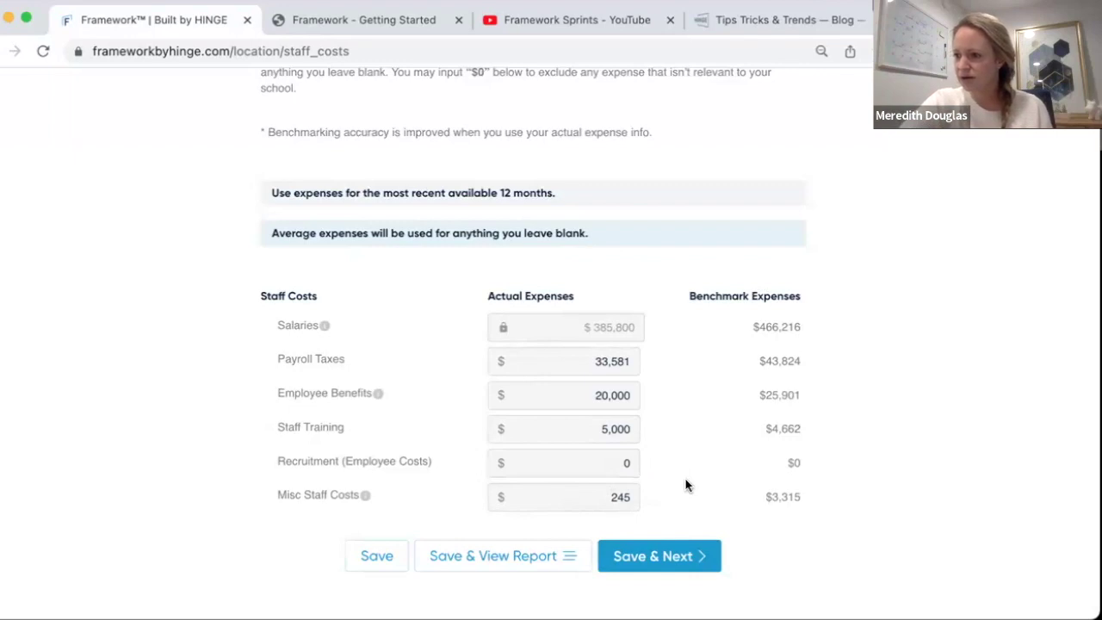
left_click(659, 558)
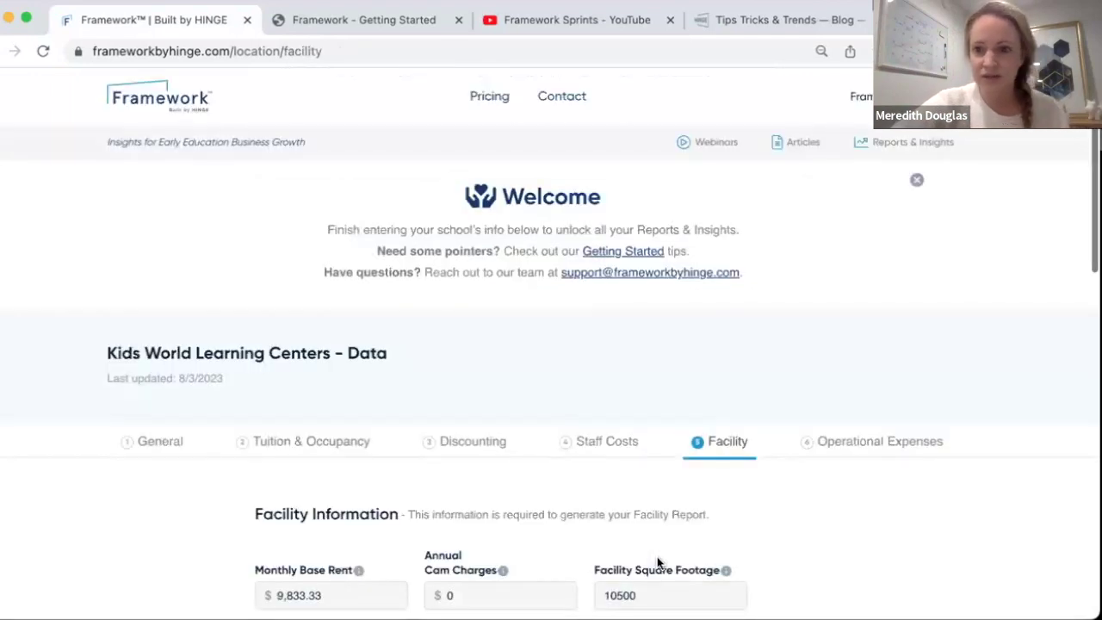
Review the facility information and the facility costs benchmark table, then save the facility data and continue to Operational Expenses
scroll(742, 473, "down", 3)
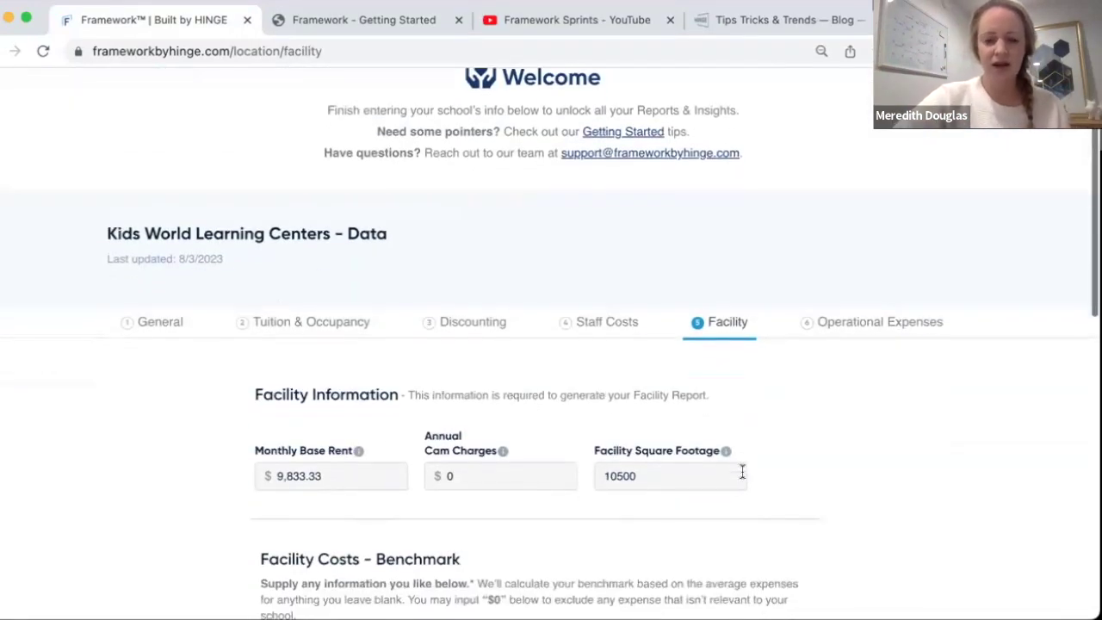
scroll(742, 473, "down", 4)
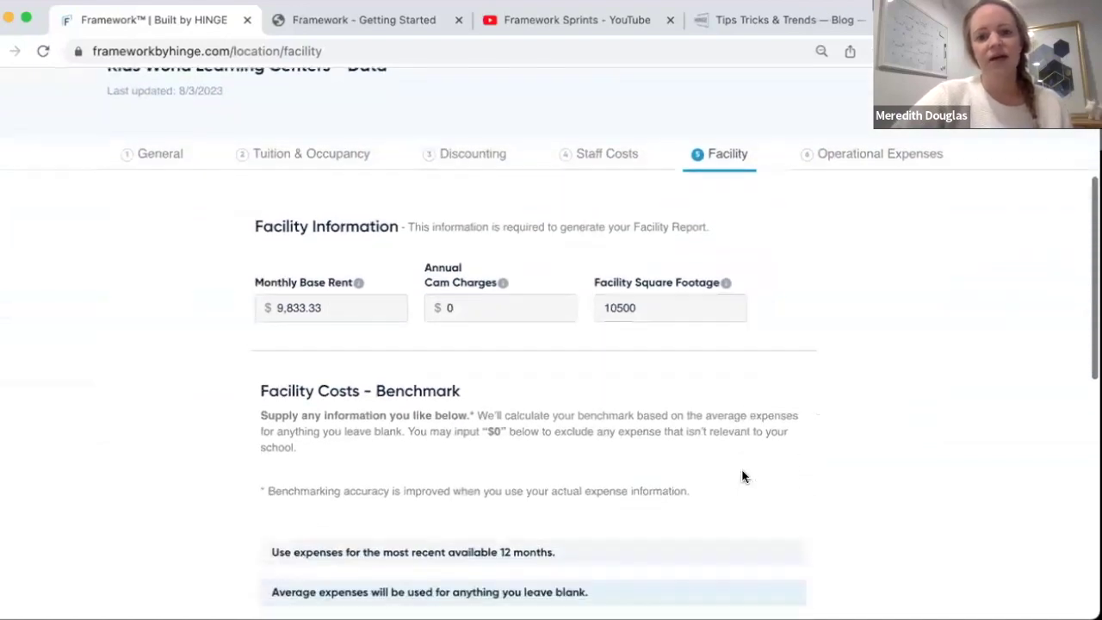
scroll(744, 476, "down", 1)
scroll(754, 416, "down", 2)
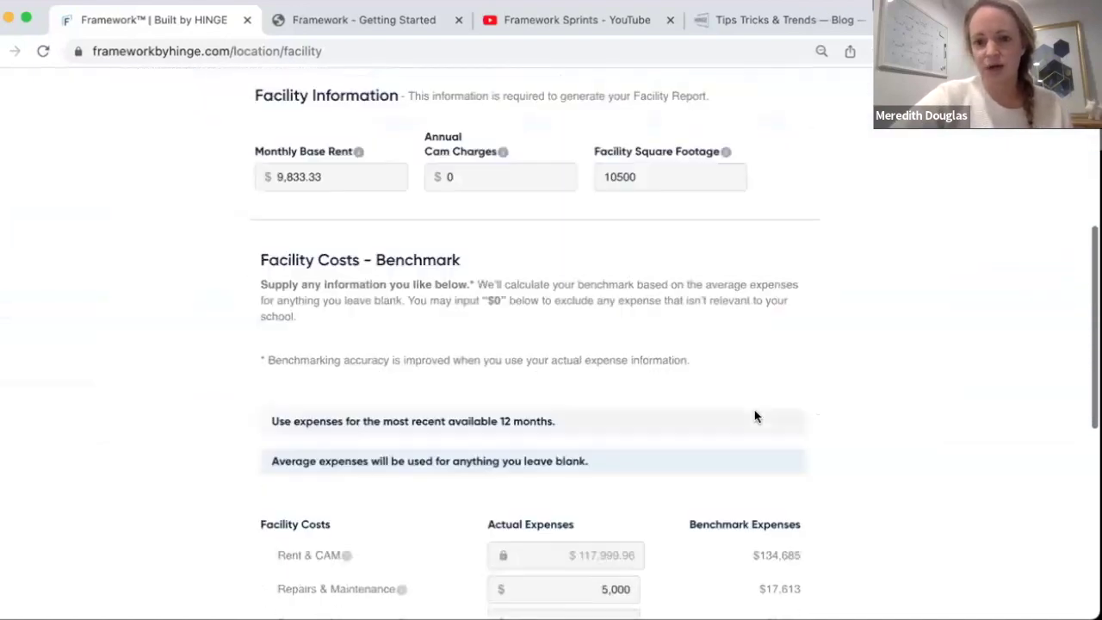
scroll(755, 417, "down", 4)
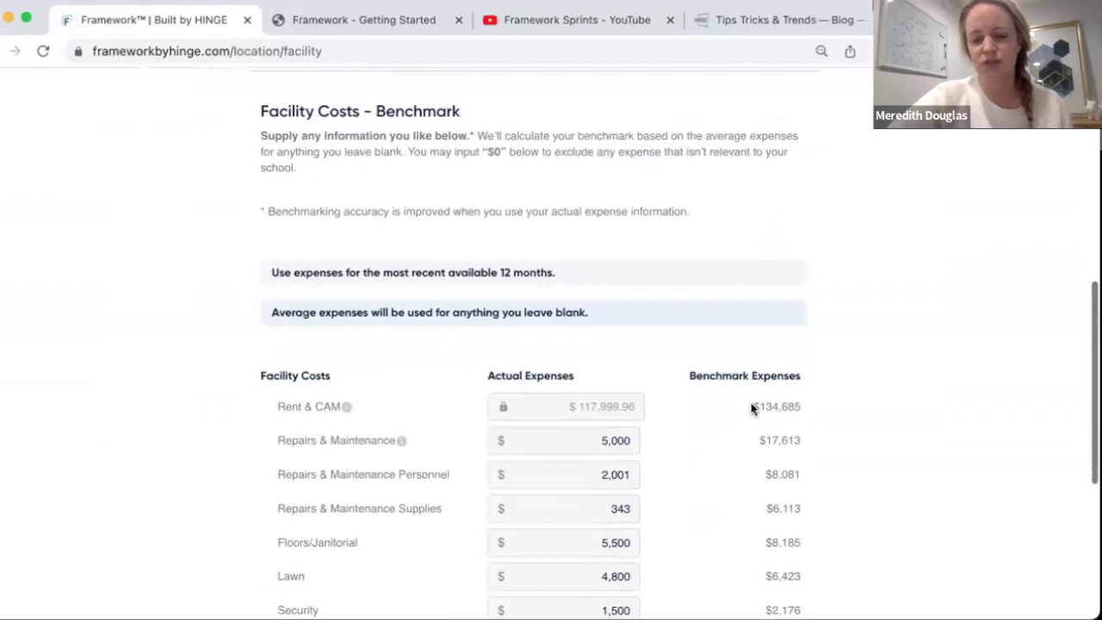
scroll(755, 405, "down", 3)
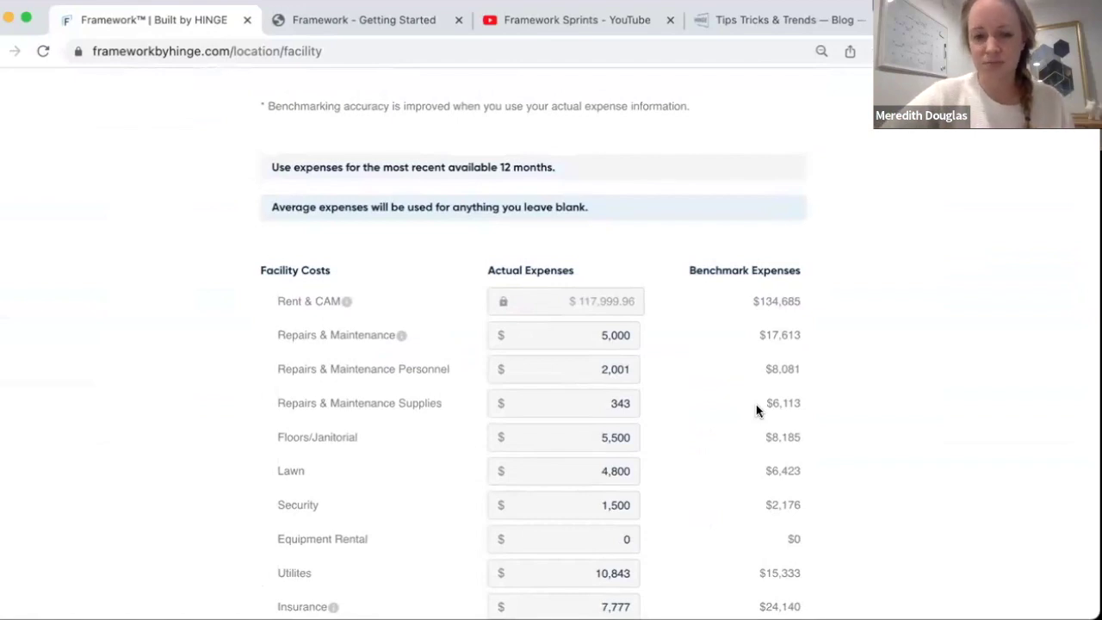
scroll(757, 411, "down", 1)
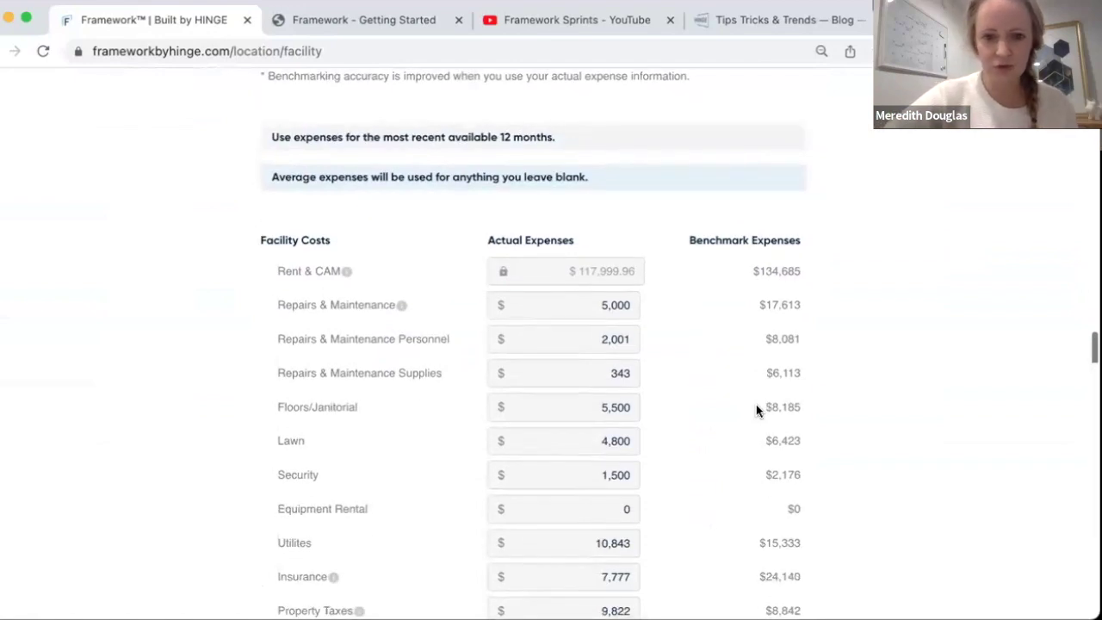
scroll(628, 417, "down", 3)
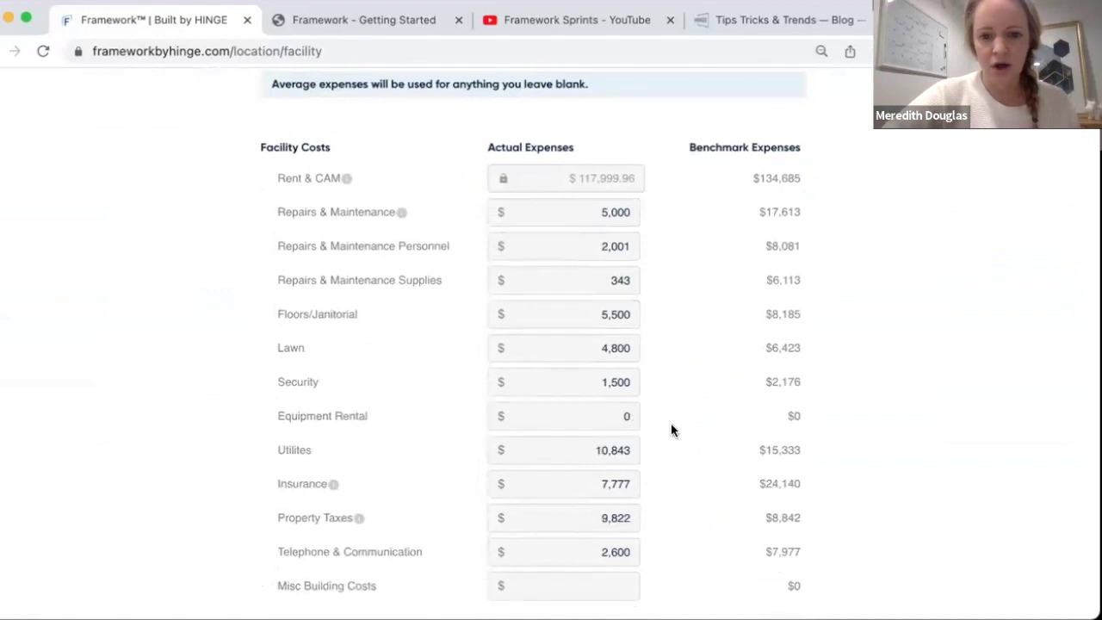
scroll(670, 423, "down", 4)
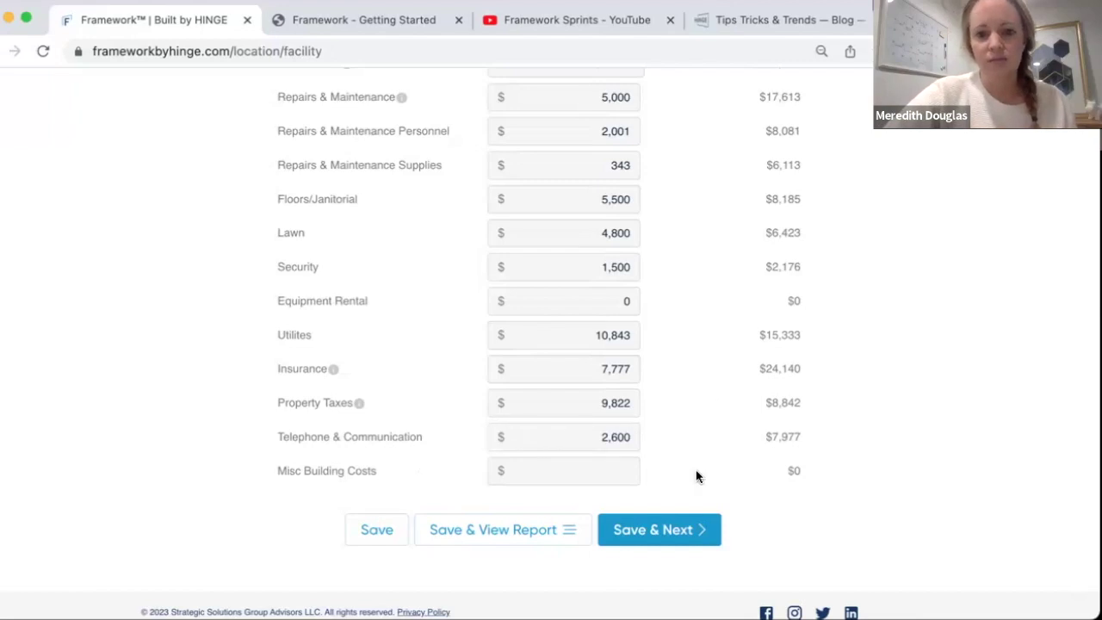
scroll(677, 247, "up", 3)
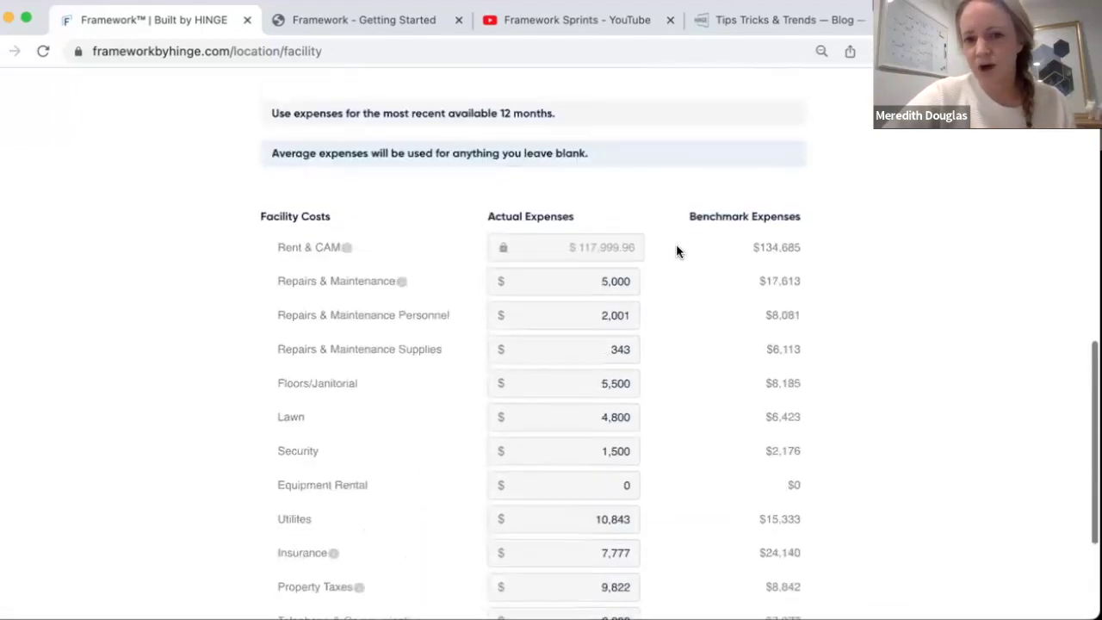
scroll(677, 251, "up", 5)
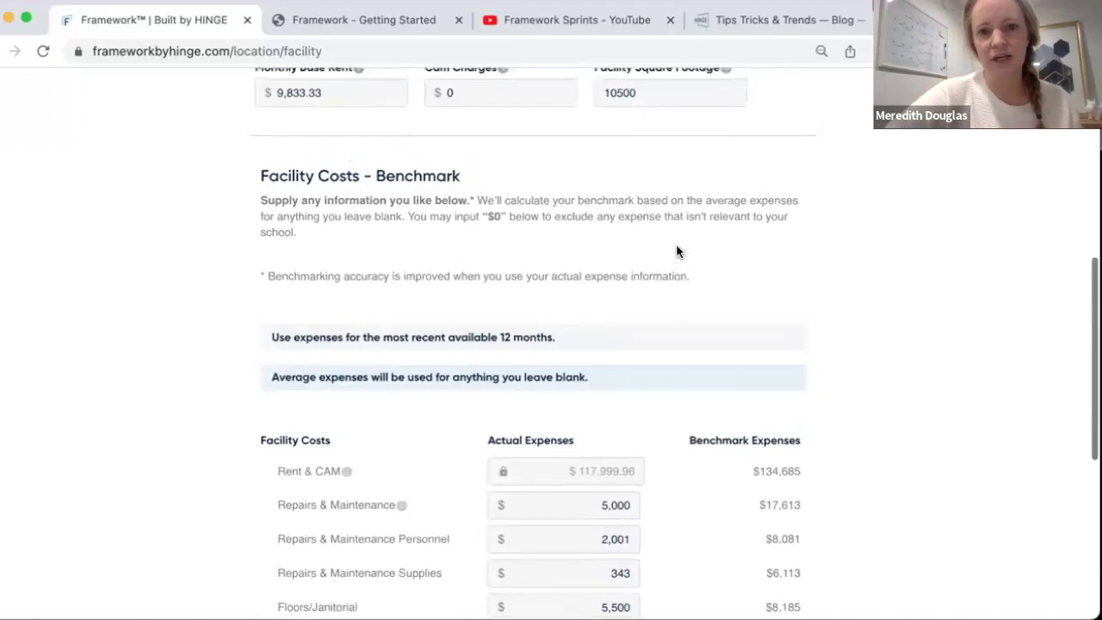
scroll(676, 250, "down", 7)
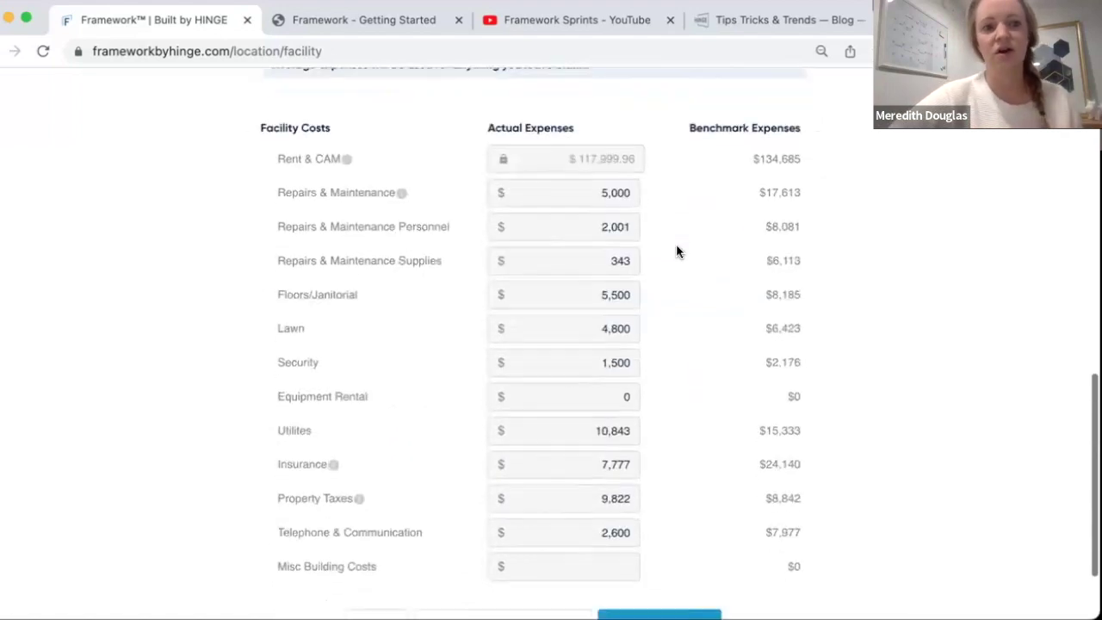
left_click(675, 586)
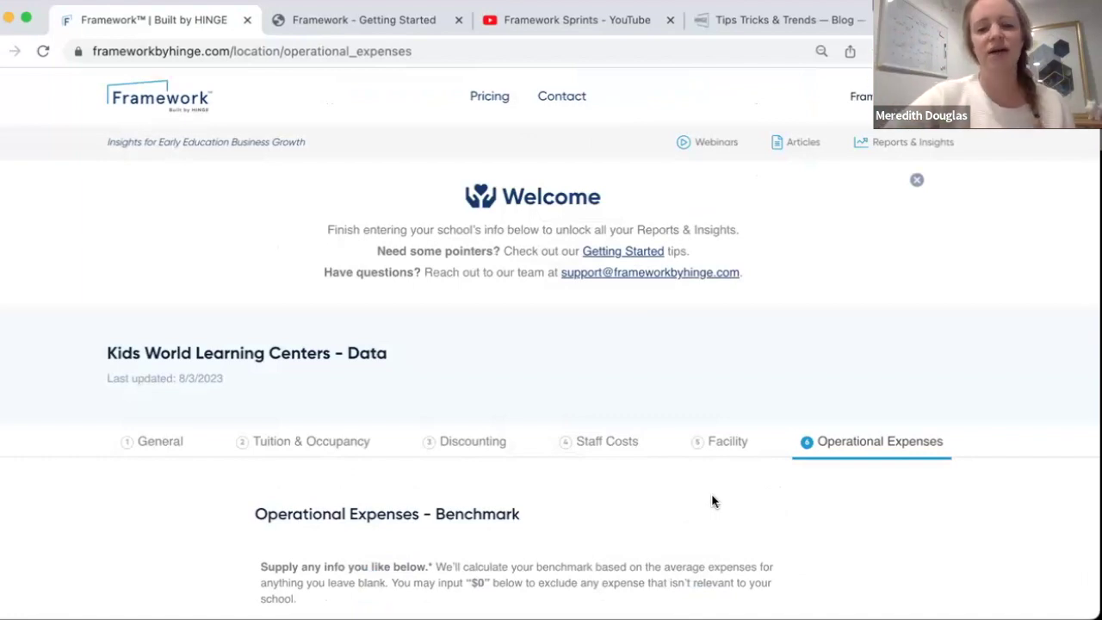
Review the program, administrative, other expense and other revenue tables under Operational Expenses, then save the data and view the reports
scroll(712, 501, "down", 1)
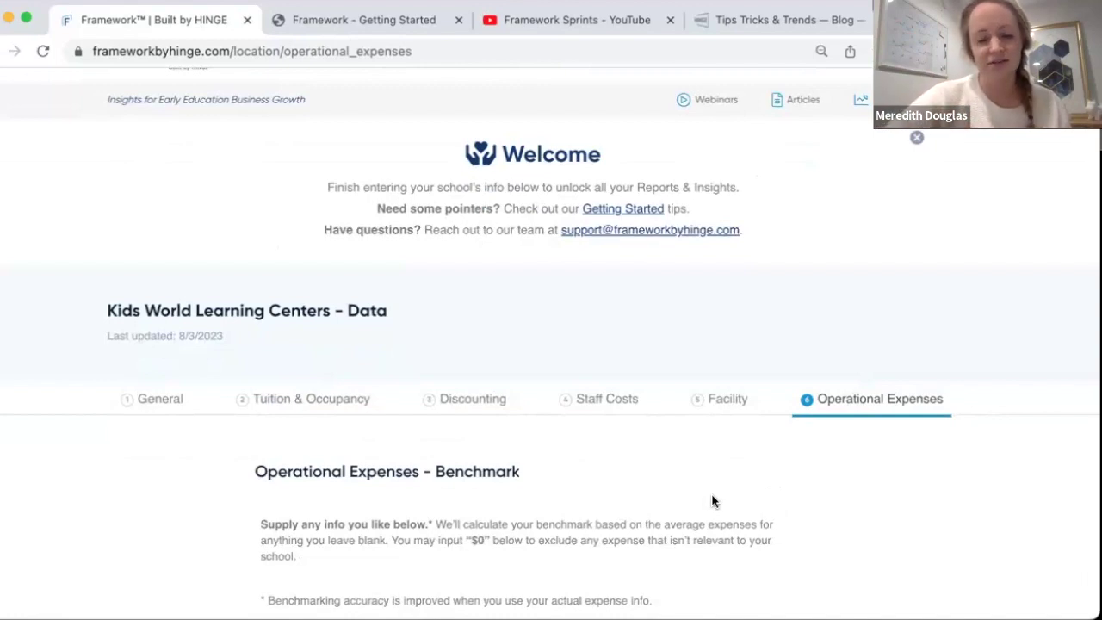
scroll(712, 501, "down", 4)
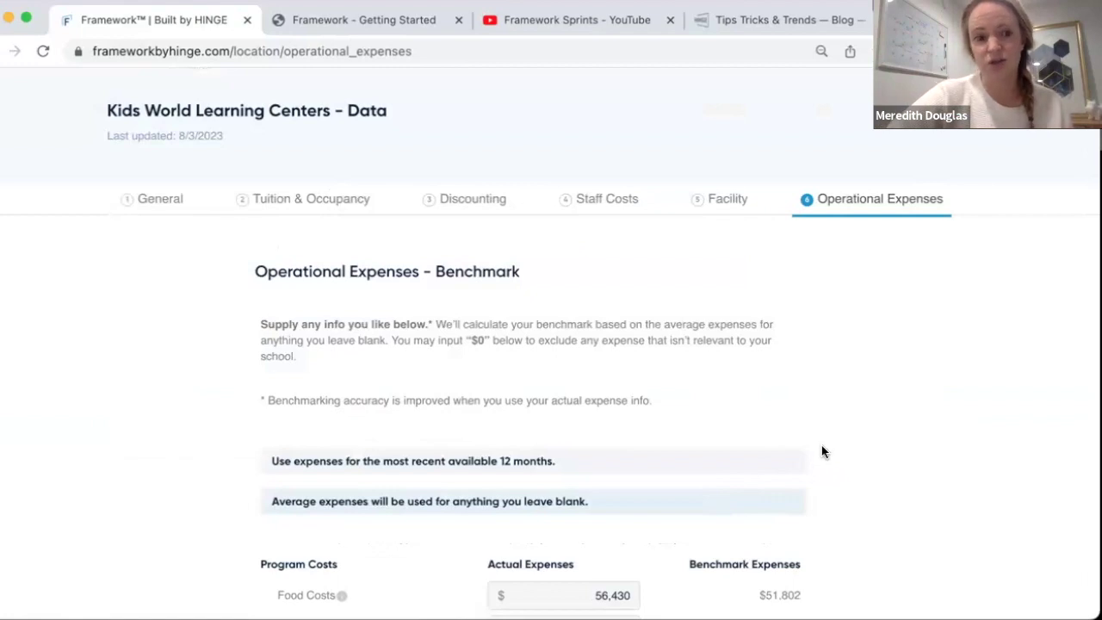
scroll(821, 446, "down", 2)
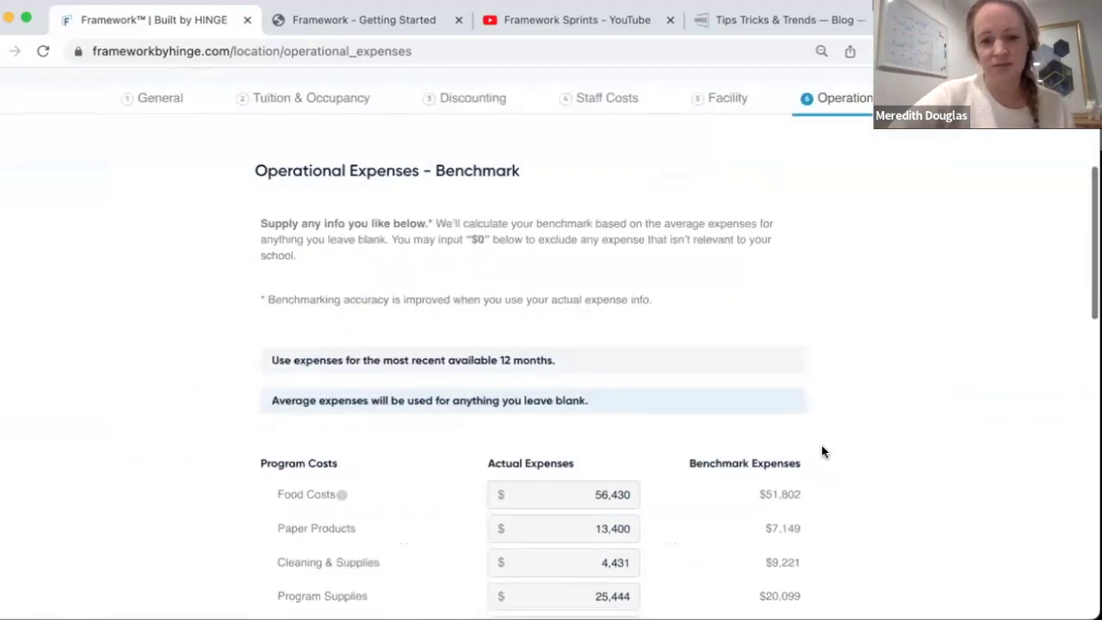
scroll(821, 445, "down", 1)
scroll(821, 451, "down", 2)
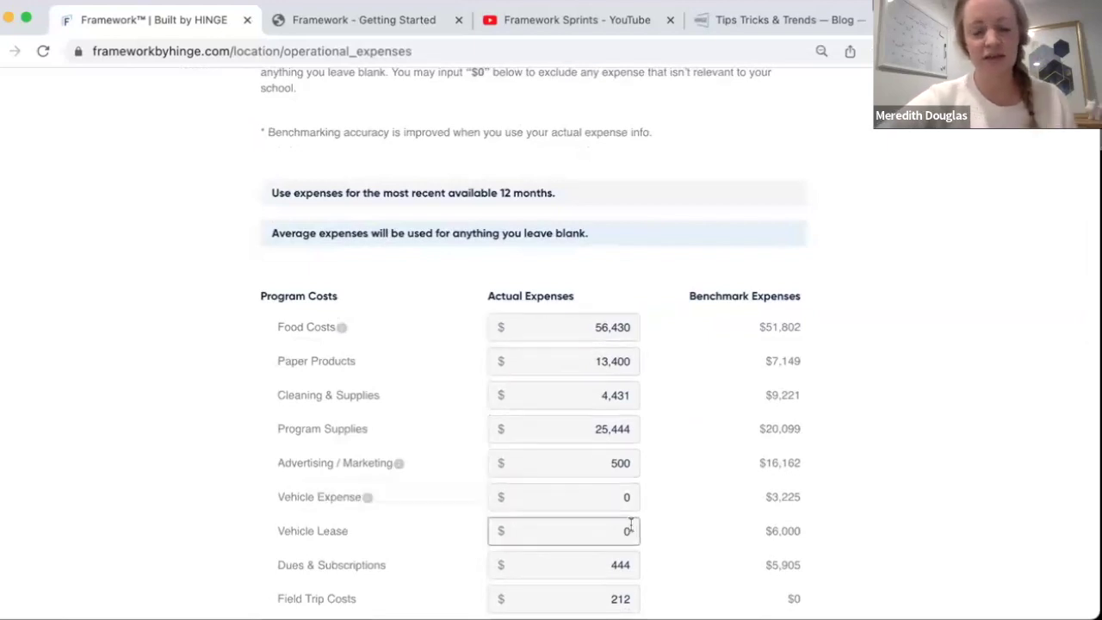
scroll(748, 440, "down", 3)
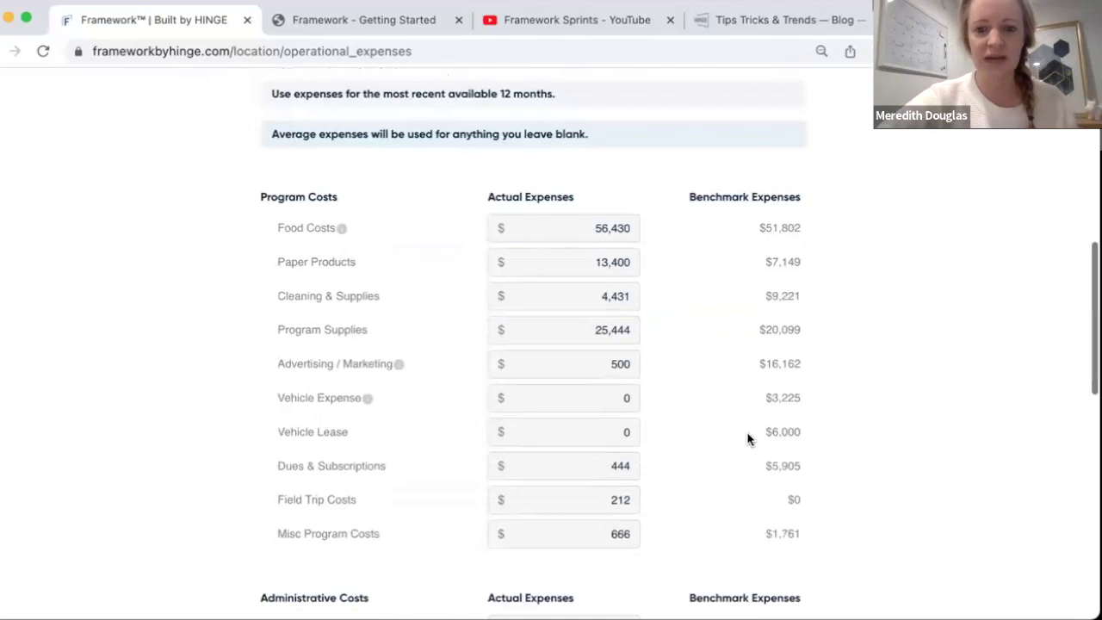
scroll(747, 439, "down", 2)
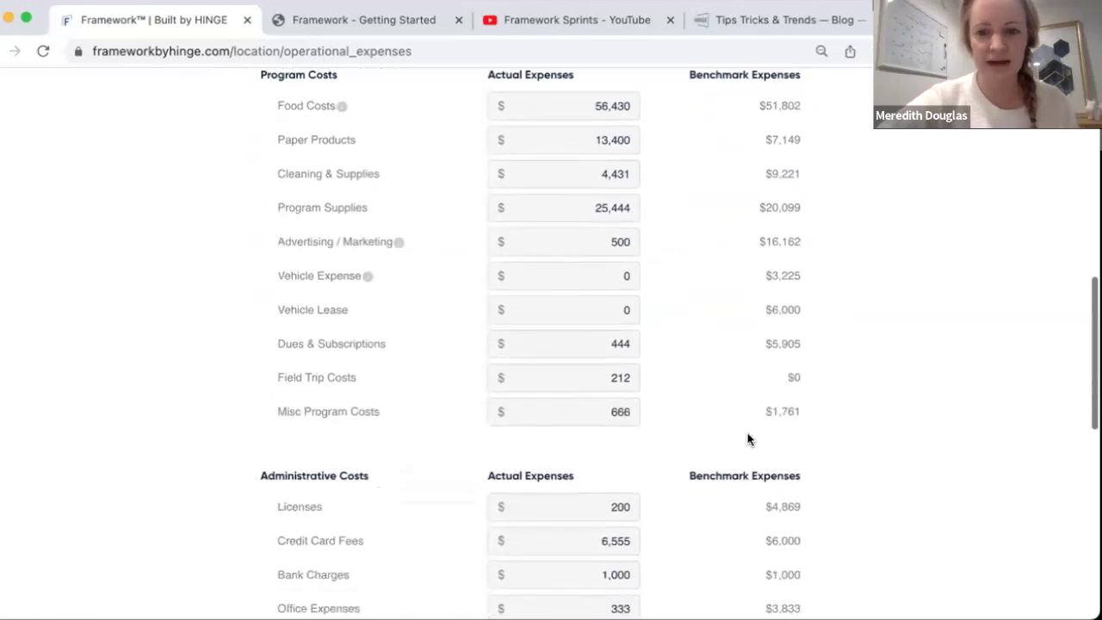
scroll(748, 439, "down", 2)
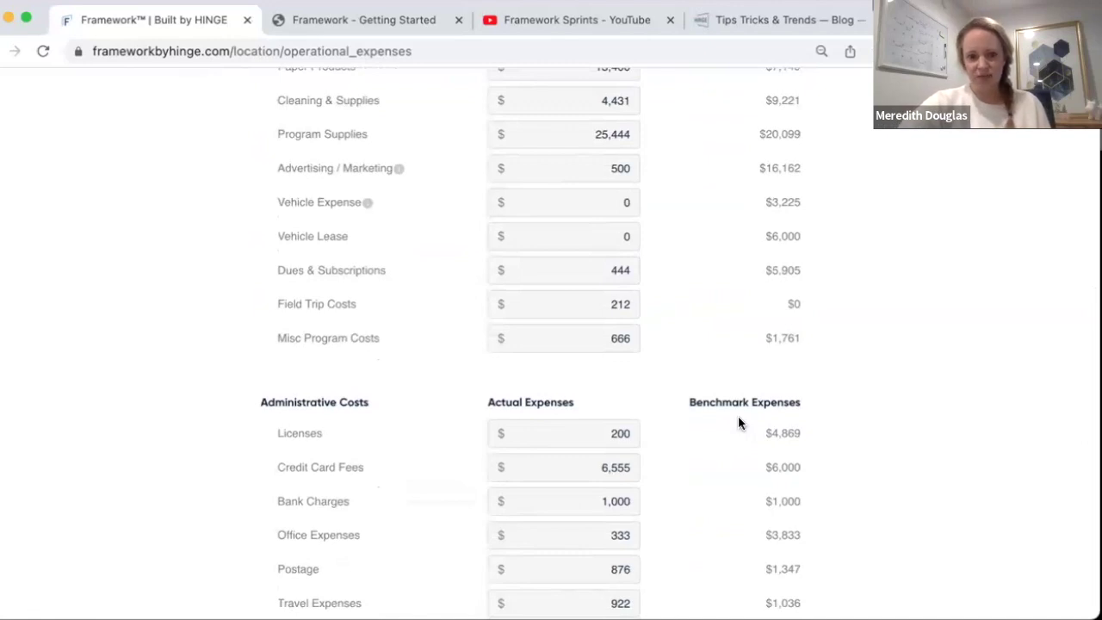
scroll(738, 422, "down", 2)
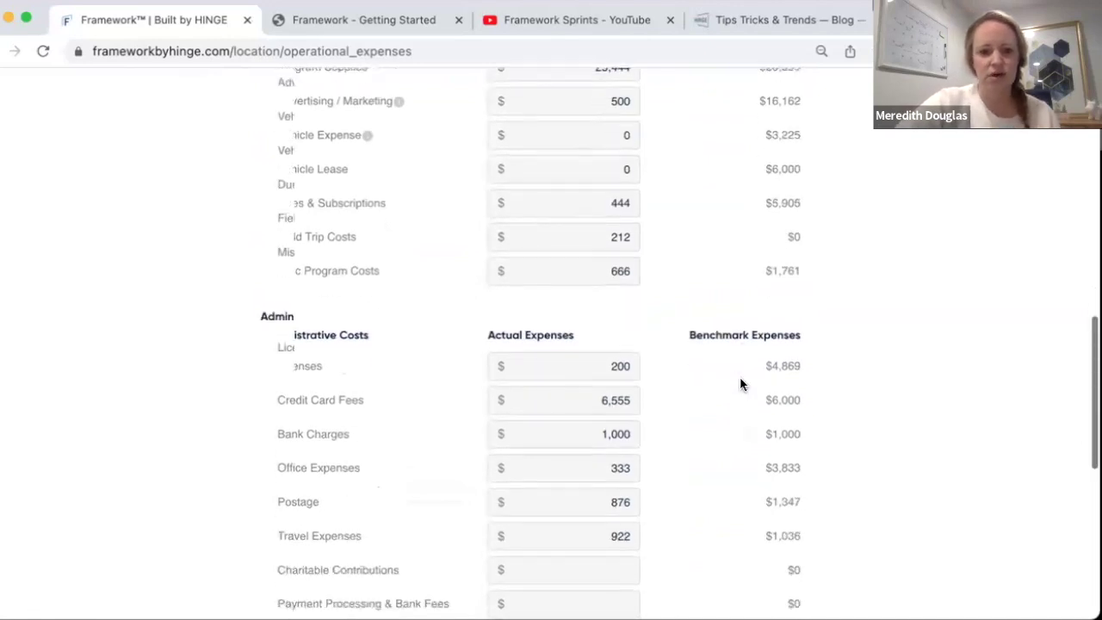
scroll(740, 379, "down", 7)
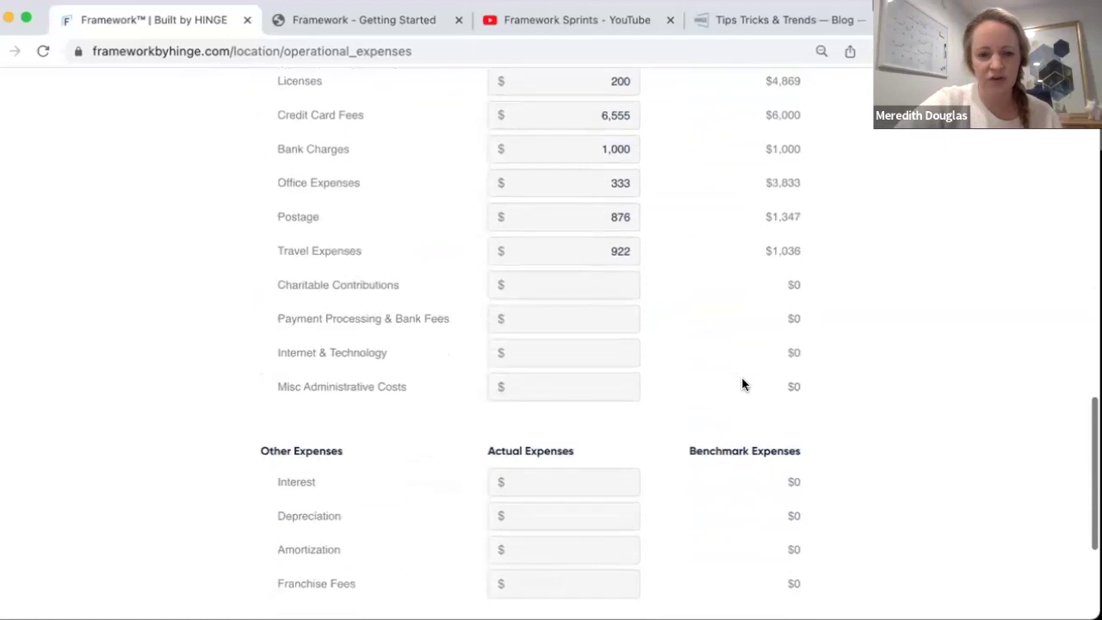
scroll(743, 383, "down", 1)
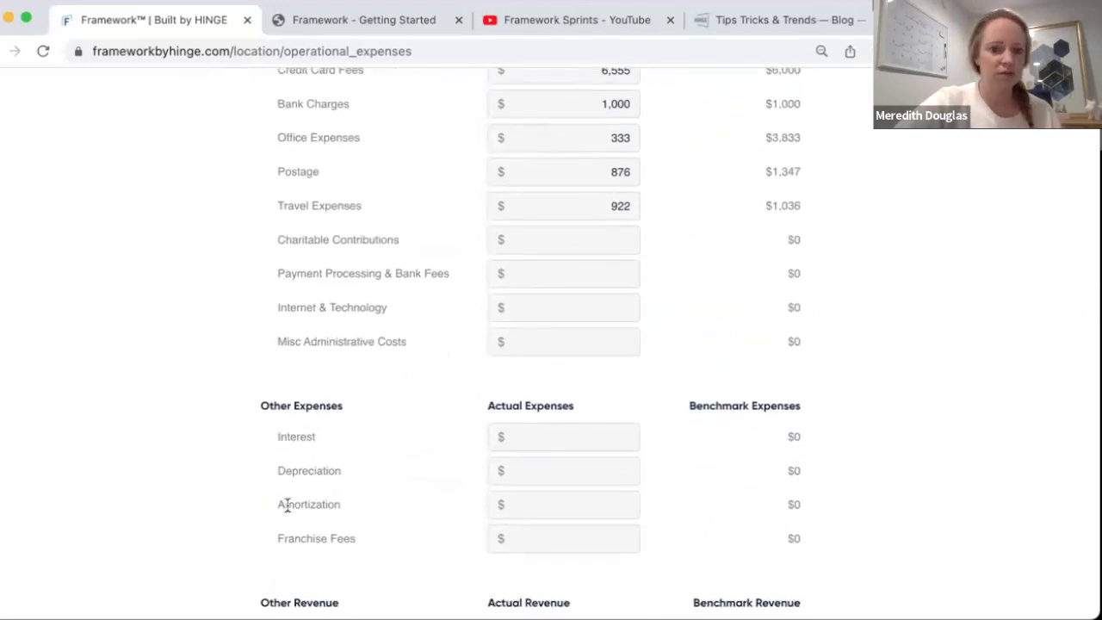
scroll(418, 551, "down", 3)
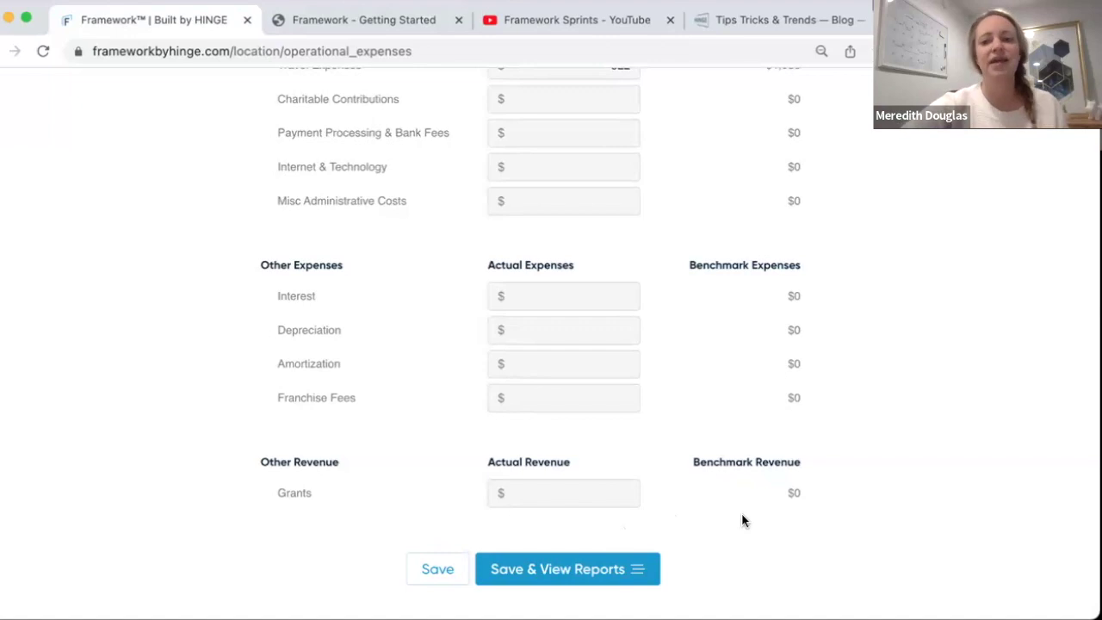
left_click(587, 571)
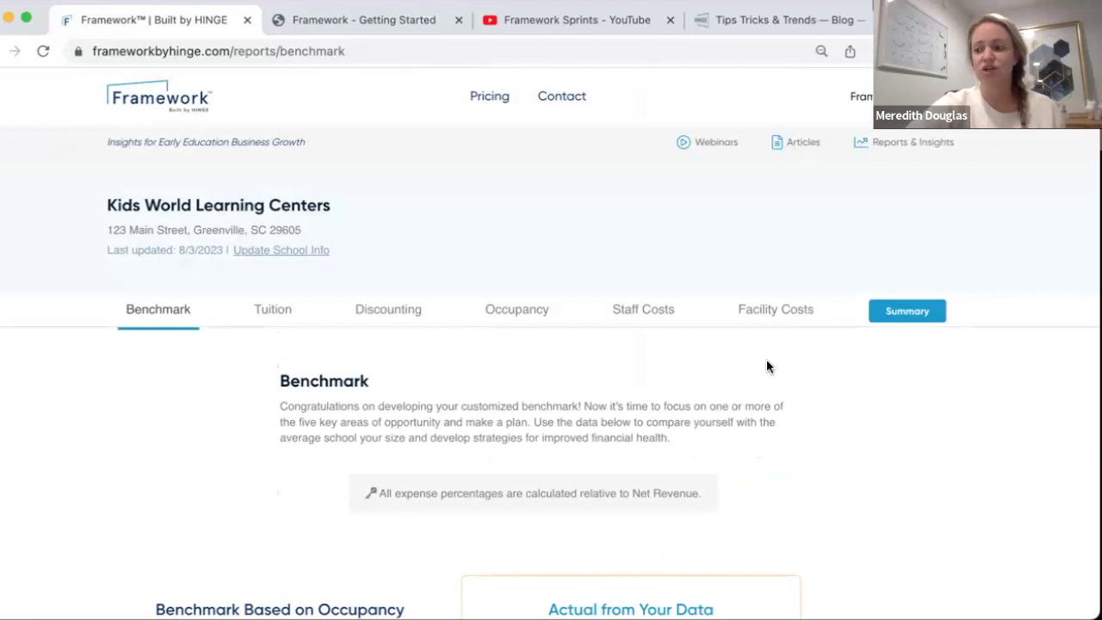
Examine the Benchmark report's introduction and compare revenue, discounts and net revenue across the benchmark, actual and variance columns
scroll(767, 362, "down", 1)
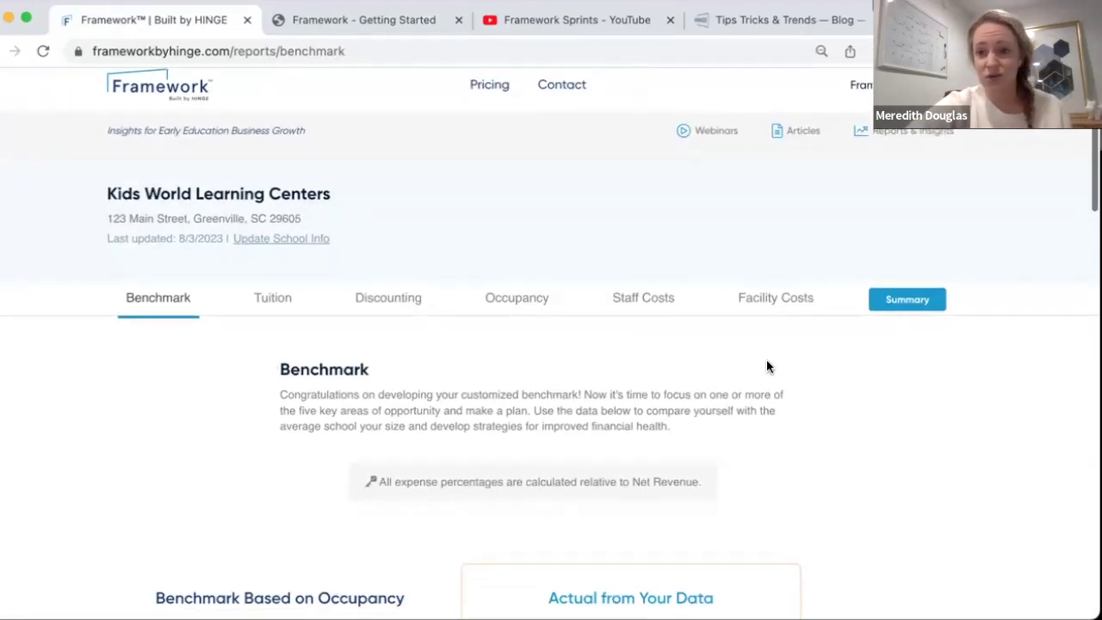
scroll(775, 456, "down", 3)
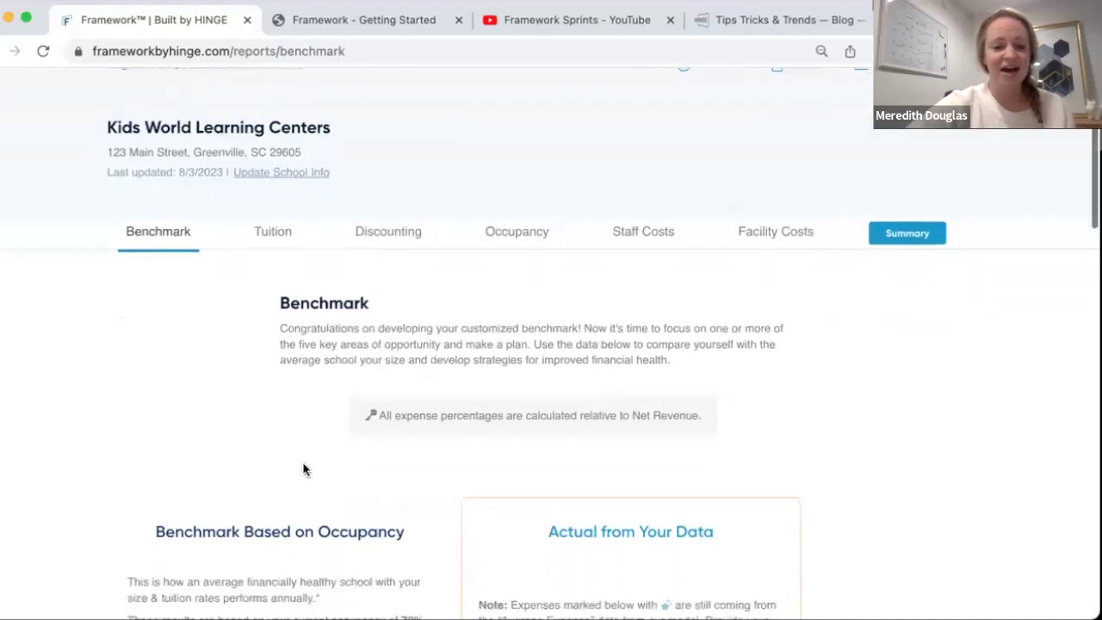
scroll(303, 469, "down", 1)
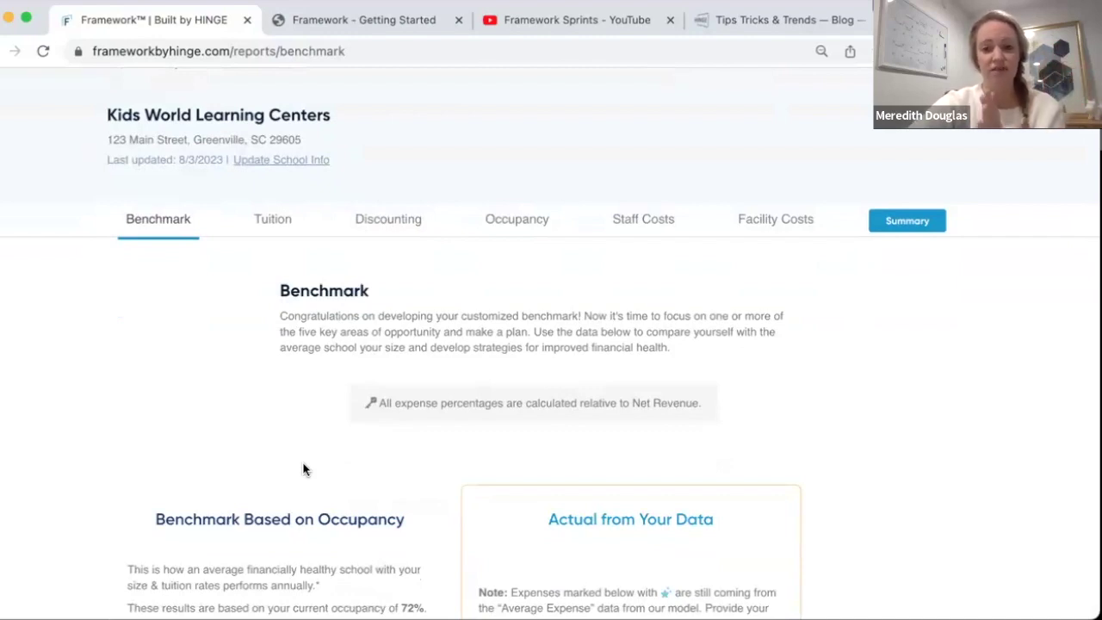
scroll(345, 465, "down", 5)
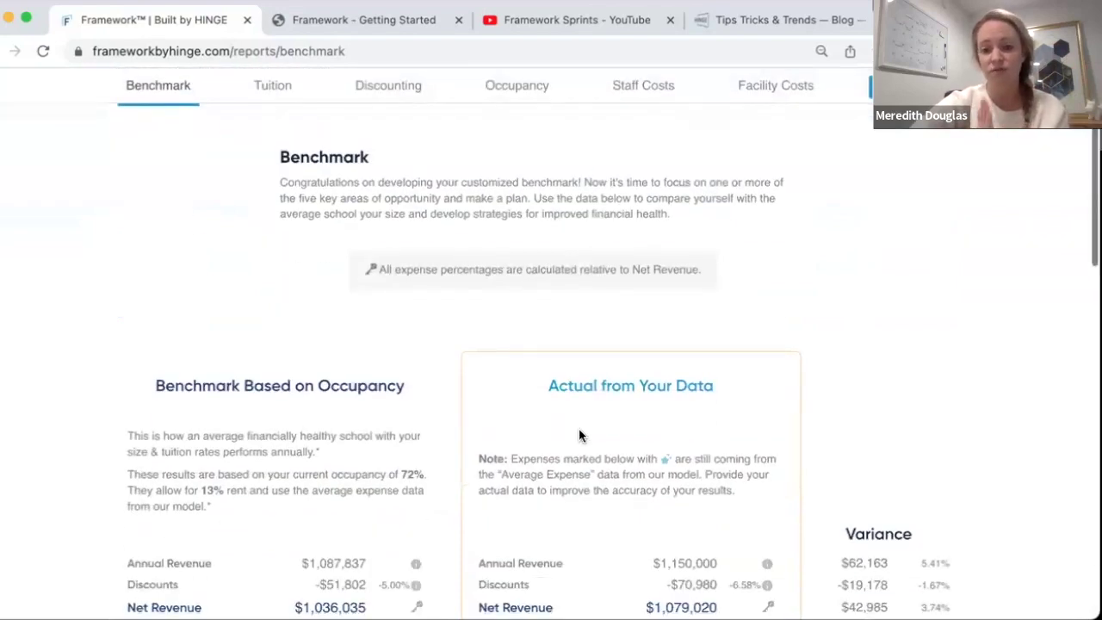
scroll(578, 430, "down", 1)
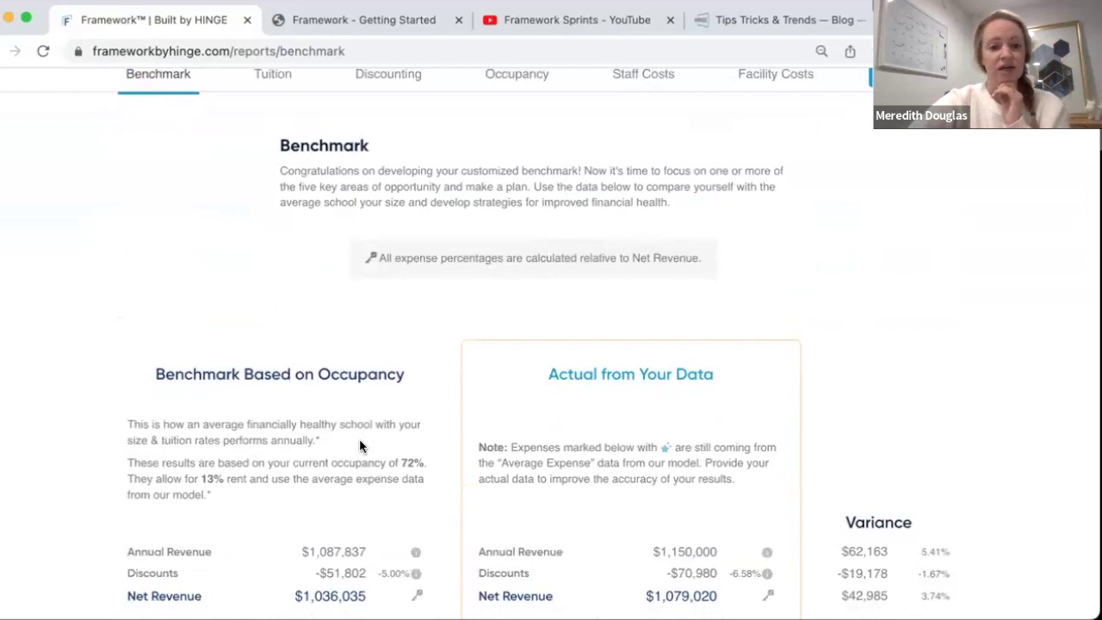
scroll(620, 411, "down", 2)
scroll(619, 411, "down", 2)
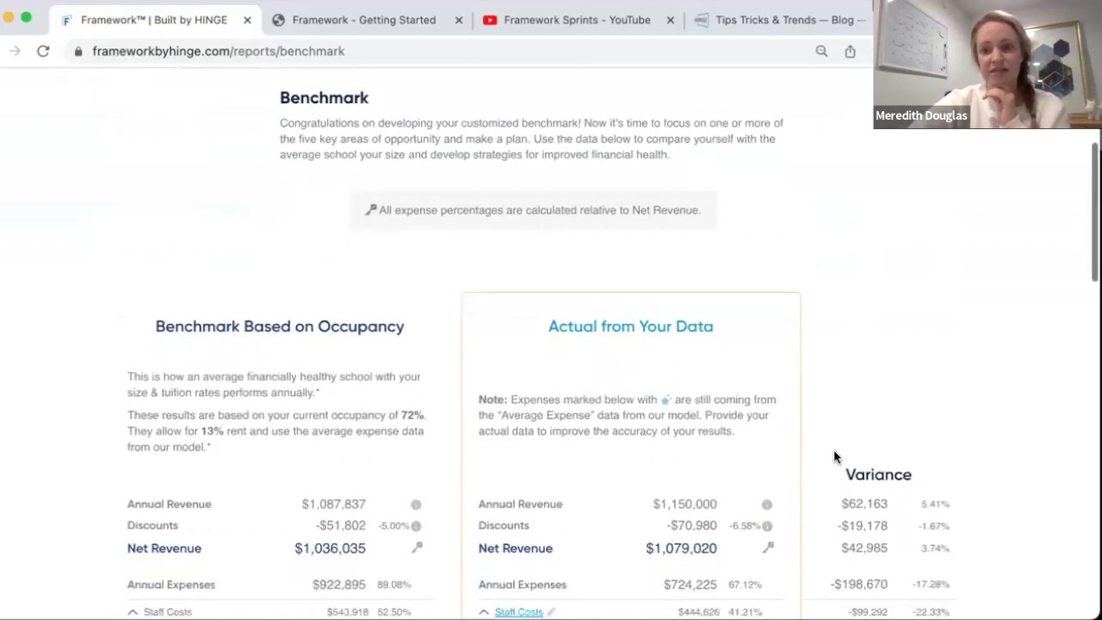
scroll(835, 456, "down", 1)
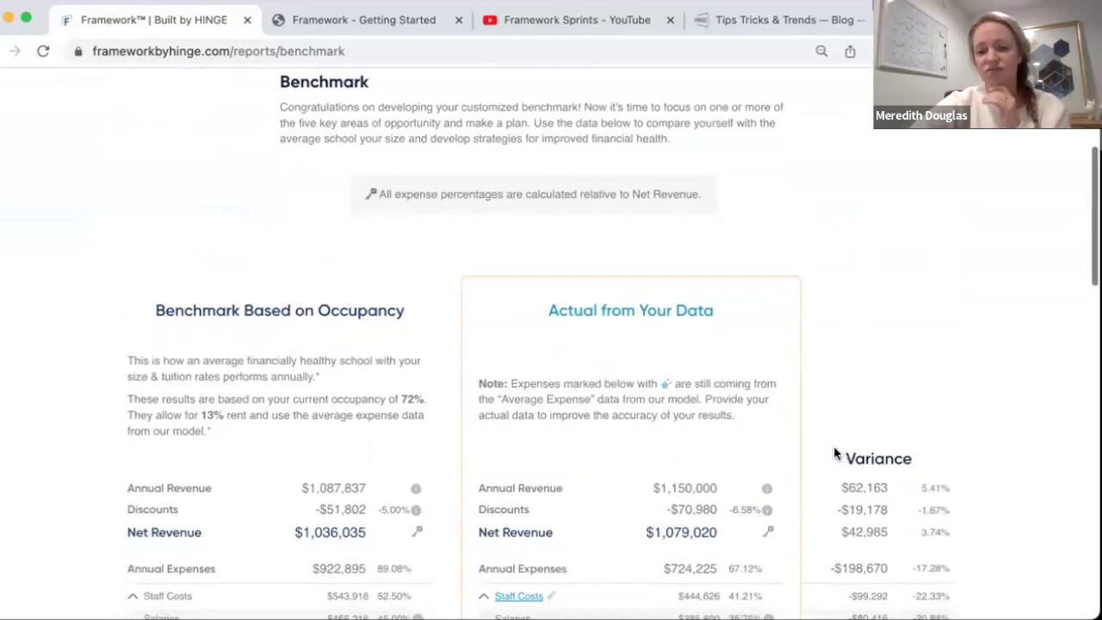
scroll(842, 456, "down", 5)
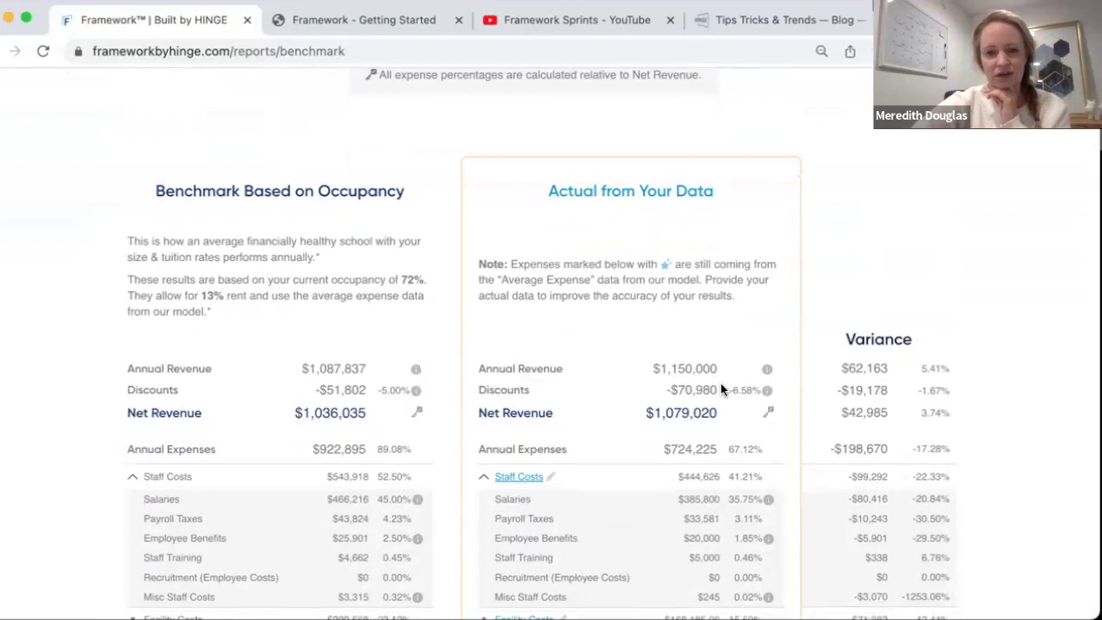
Compare benchmark and actual expenses by category in the Benchmark report, from Staff Costs through Other Revenue to Net Income
scroll(721, 389, "down", 3)
scroll(484, 351, "down", 2)
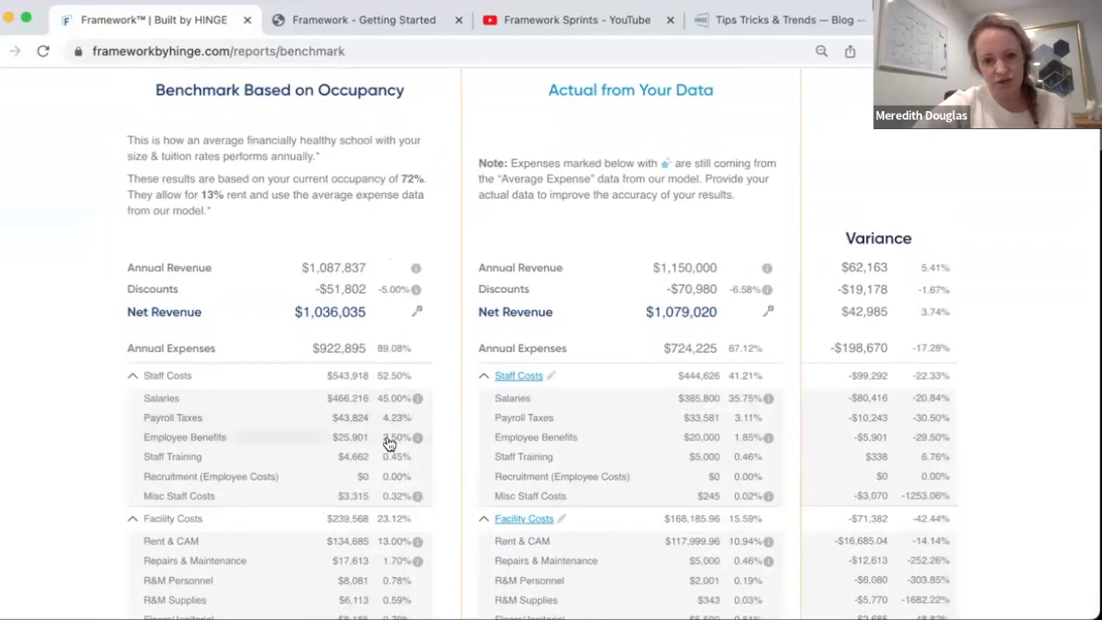
scroll(389, 447, "down", 2)
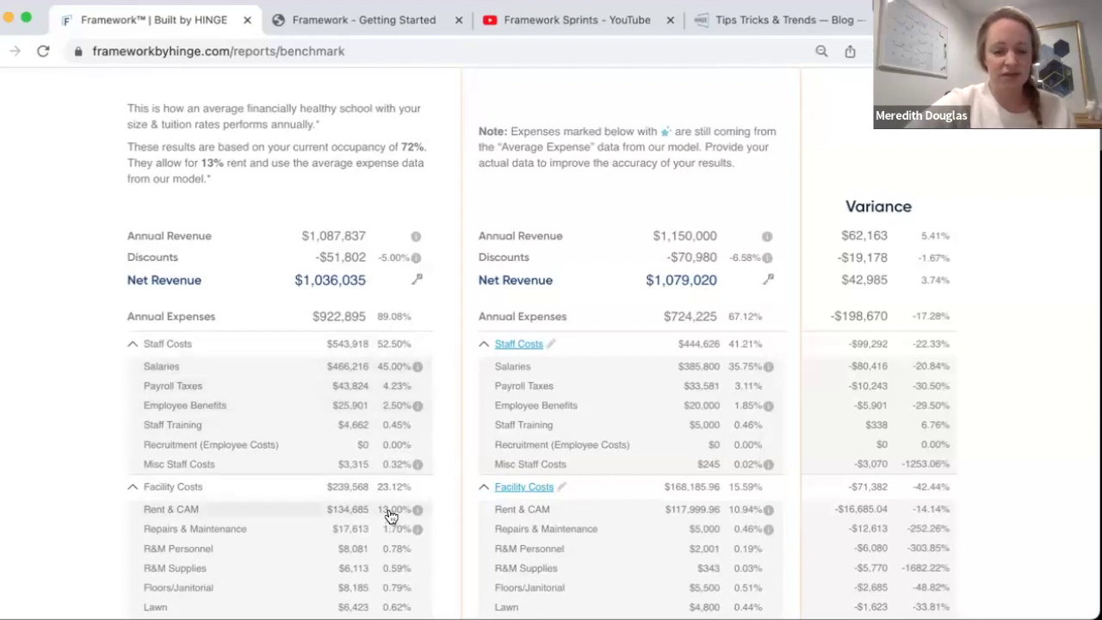
scroll(217, 461, "down", 3)
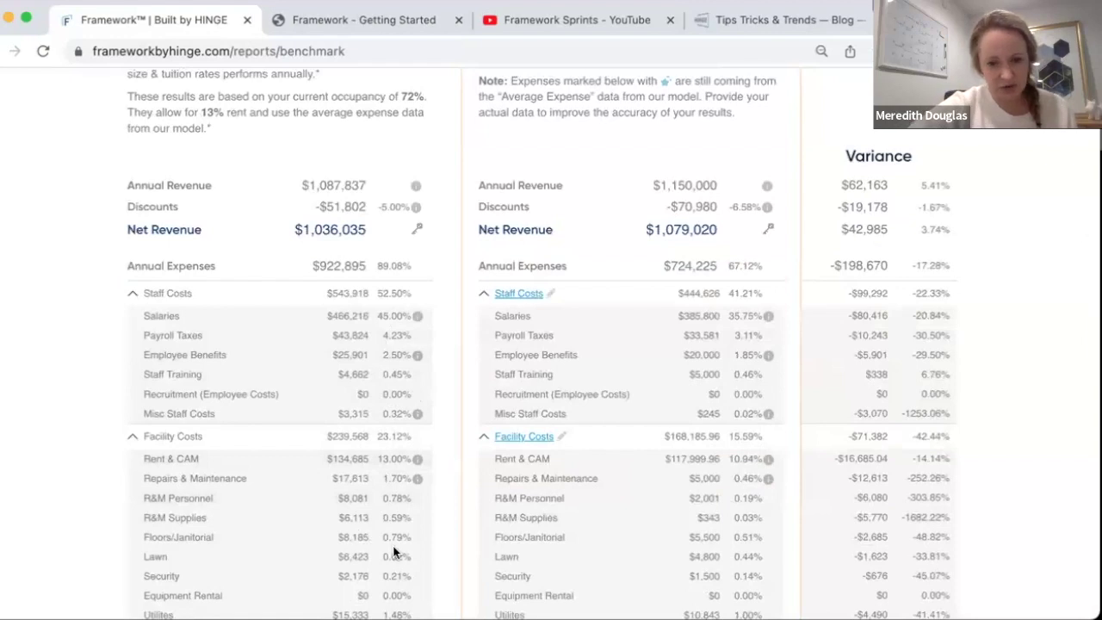
scroll(393, 551, "down", 5)
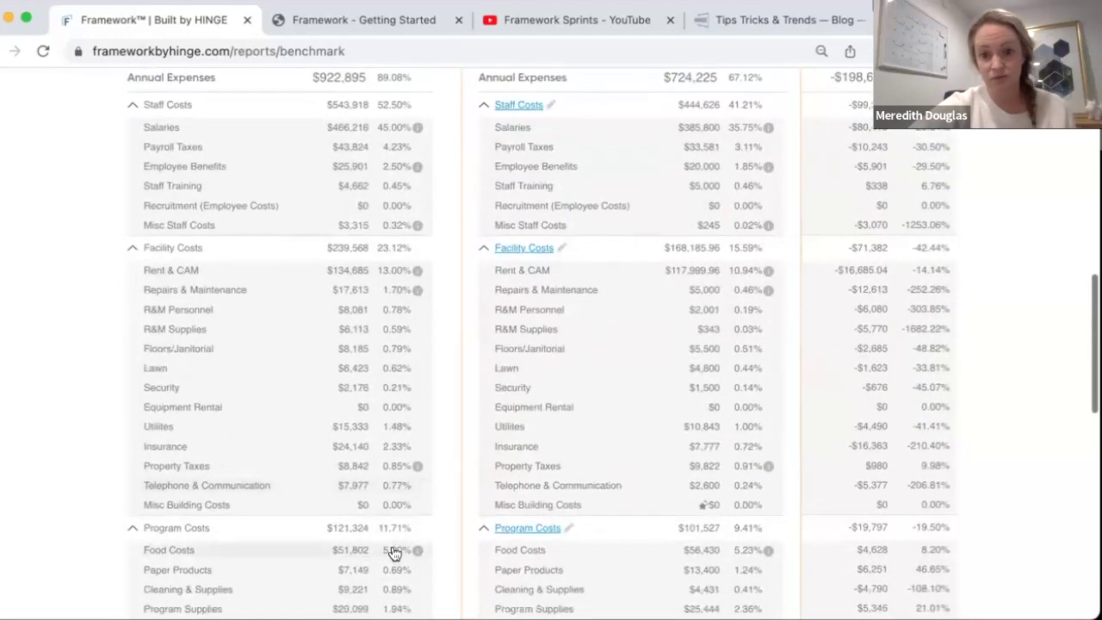
scroll(394, 551, "down", 3)
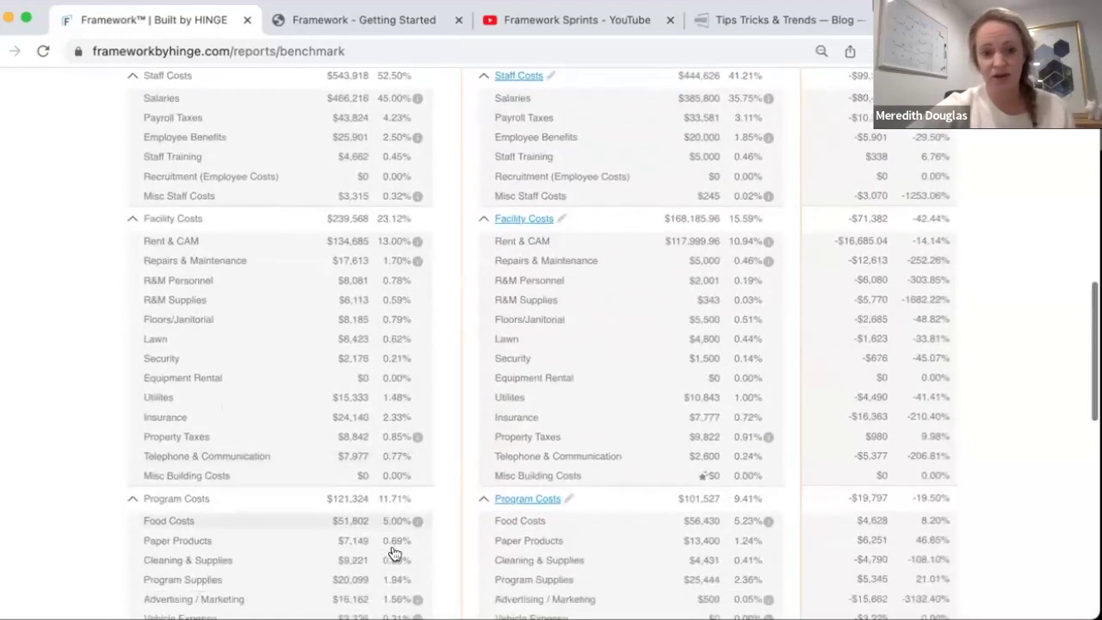
scroll(394, 552, "down", 1)
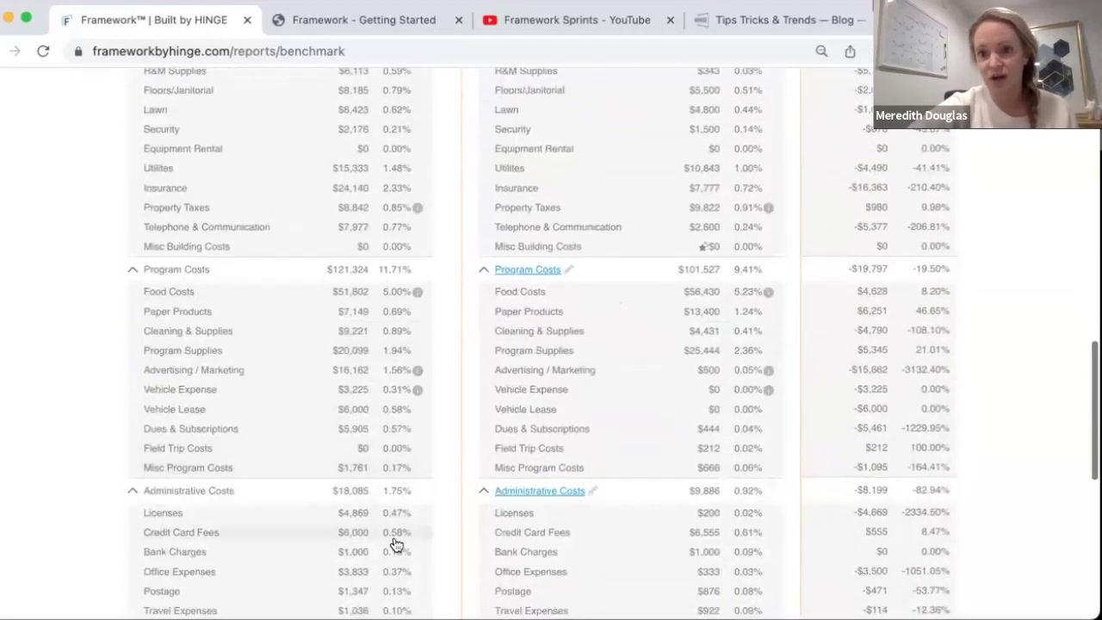
scroll(395, 544, "down", 2)
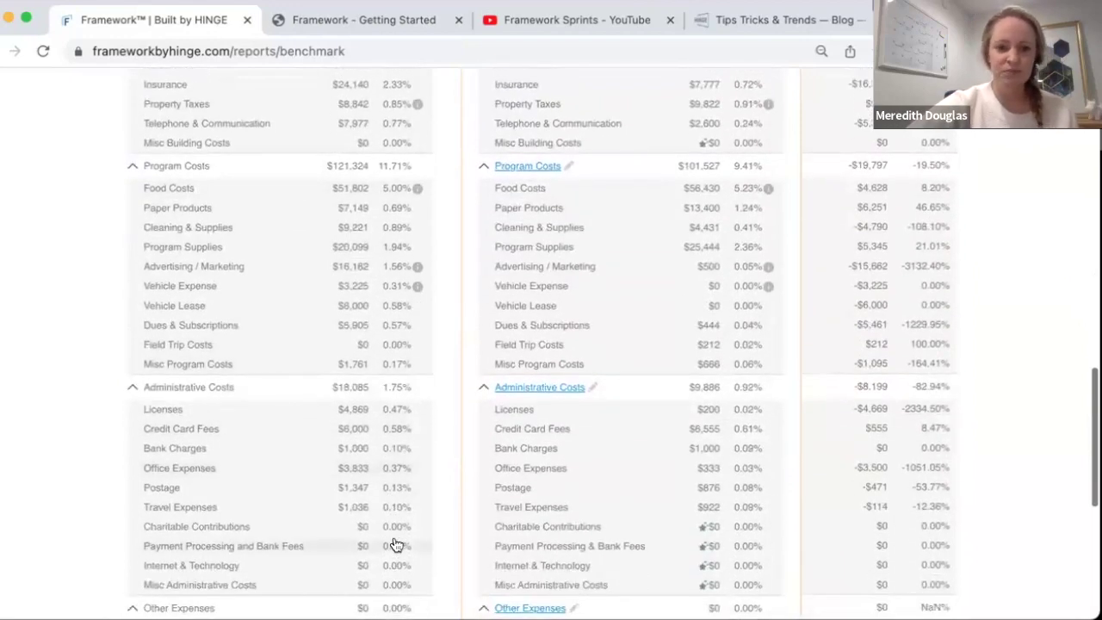
scroll(389, 479, "down", 3)
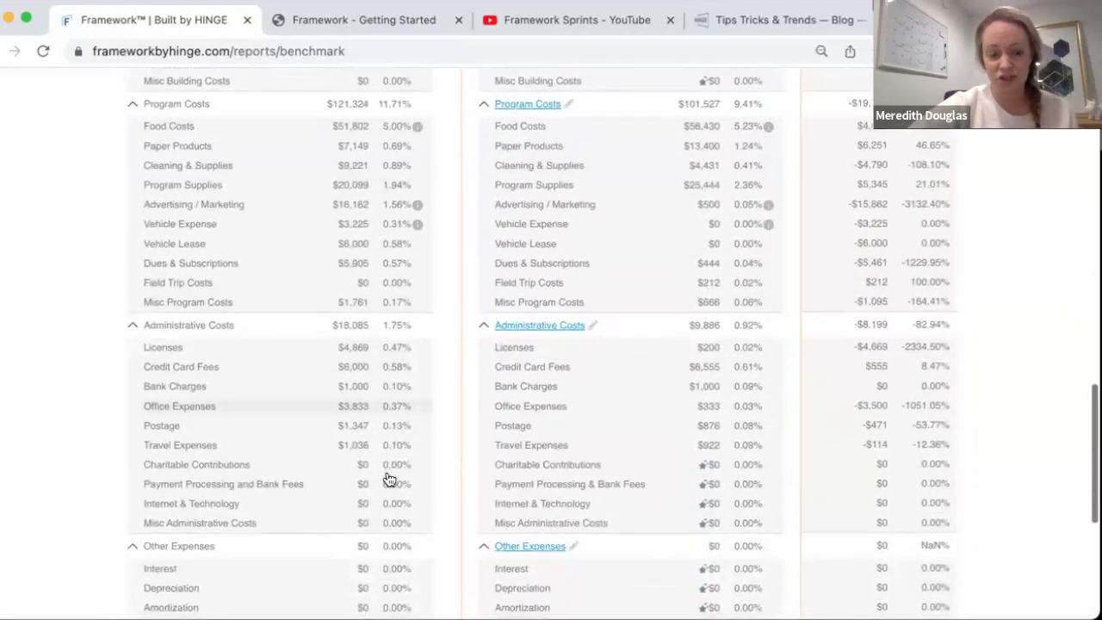
scroll(389, 478, "down", 1)
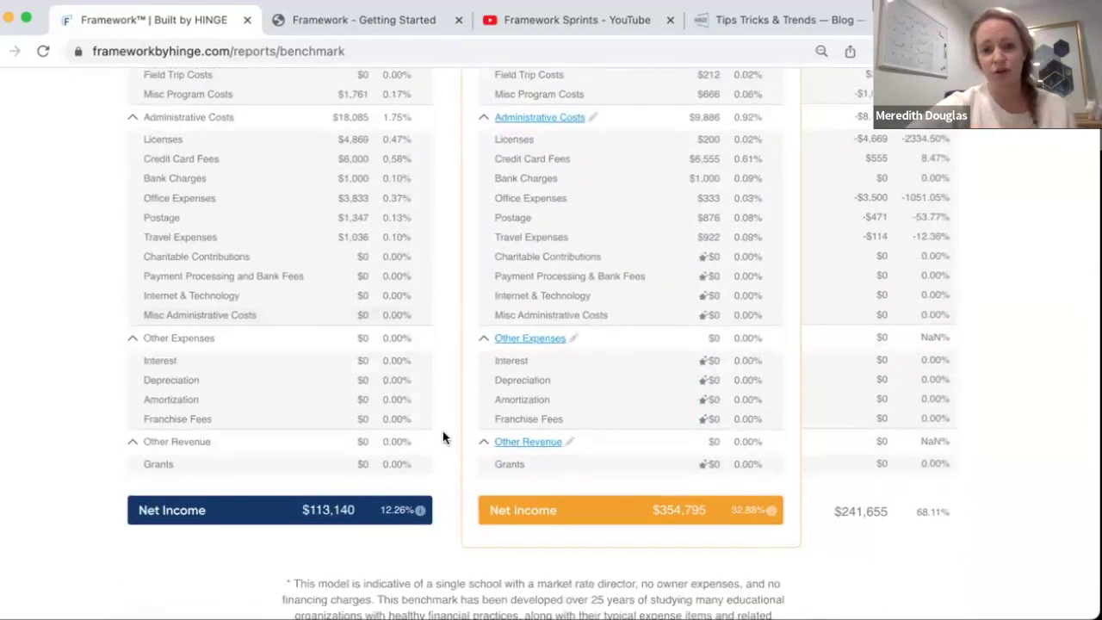
Open the Tuition report and review its insights, recommended practices and the revenue table by class group
scroll(443, 437, "up", 20)
scroll(443, 437, "up", 5)
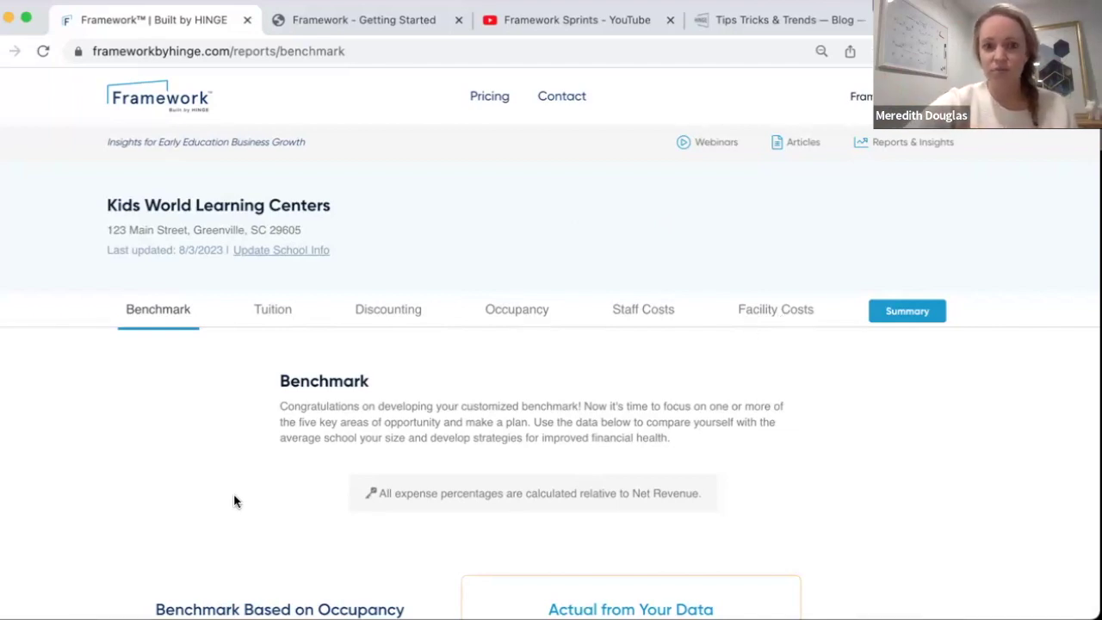
left_click(269, 311)
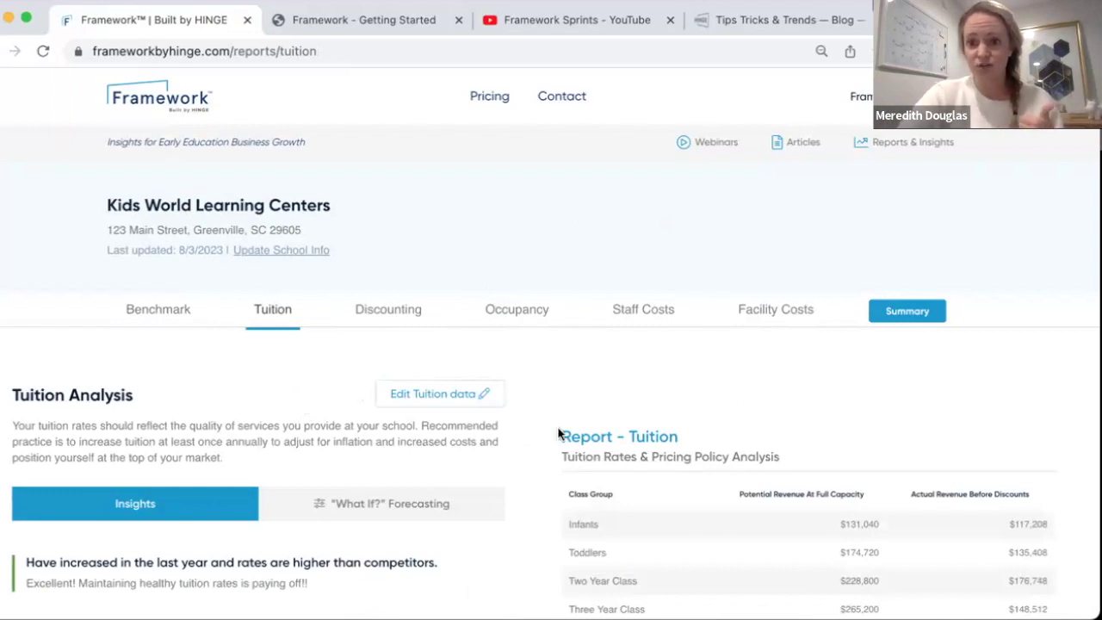
scroll(256, 442, "down", 1)
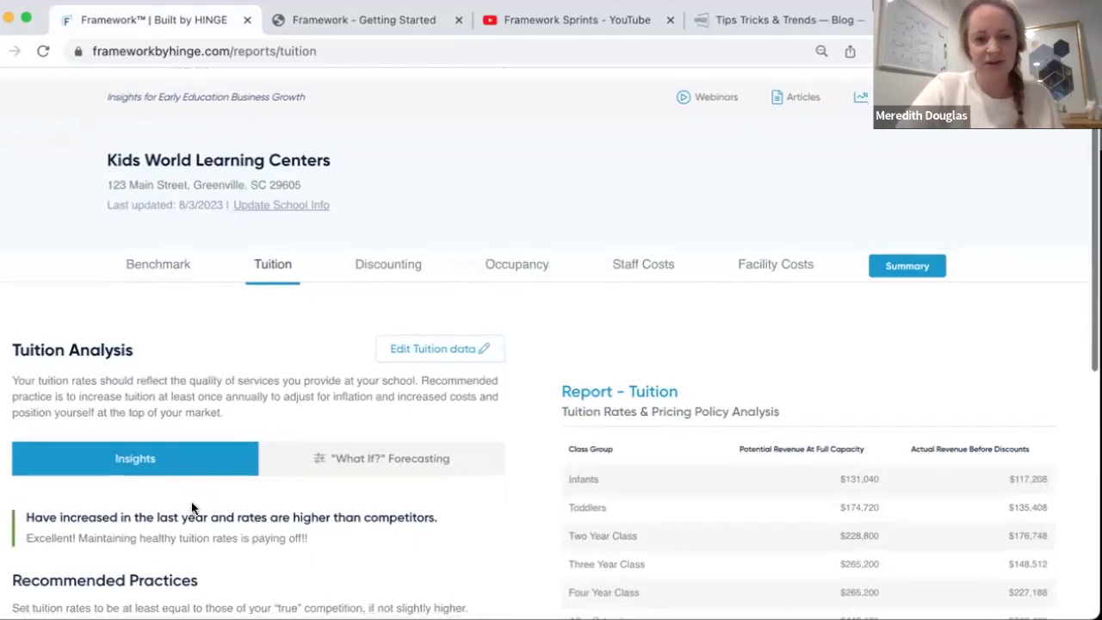
scroll(193, 505, "down", 1)
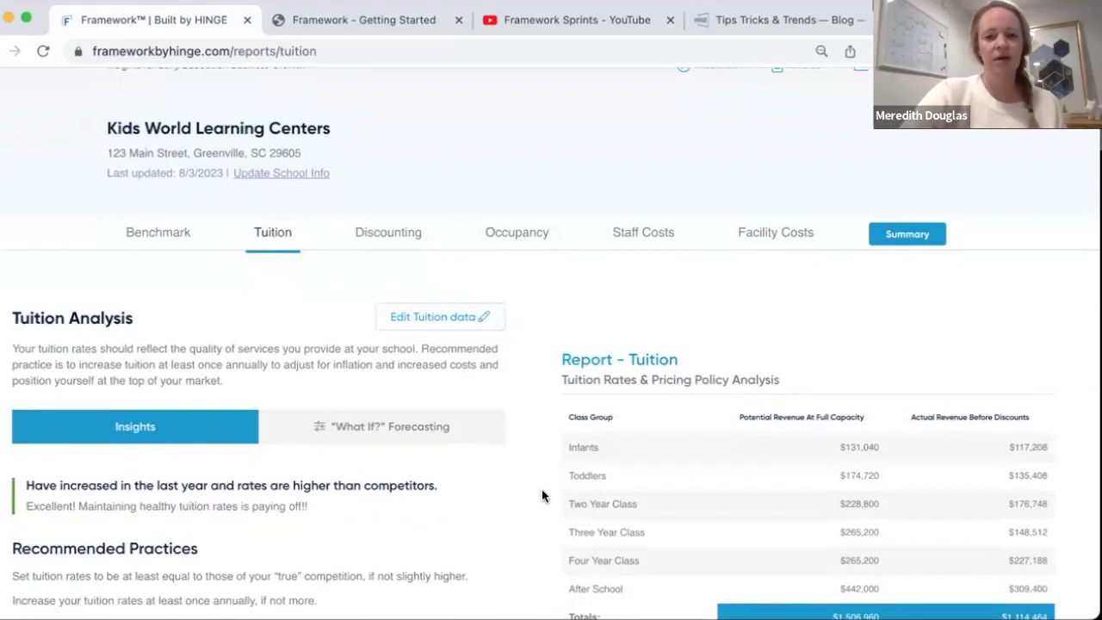
scroll(542, 488, "down", 1)
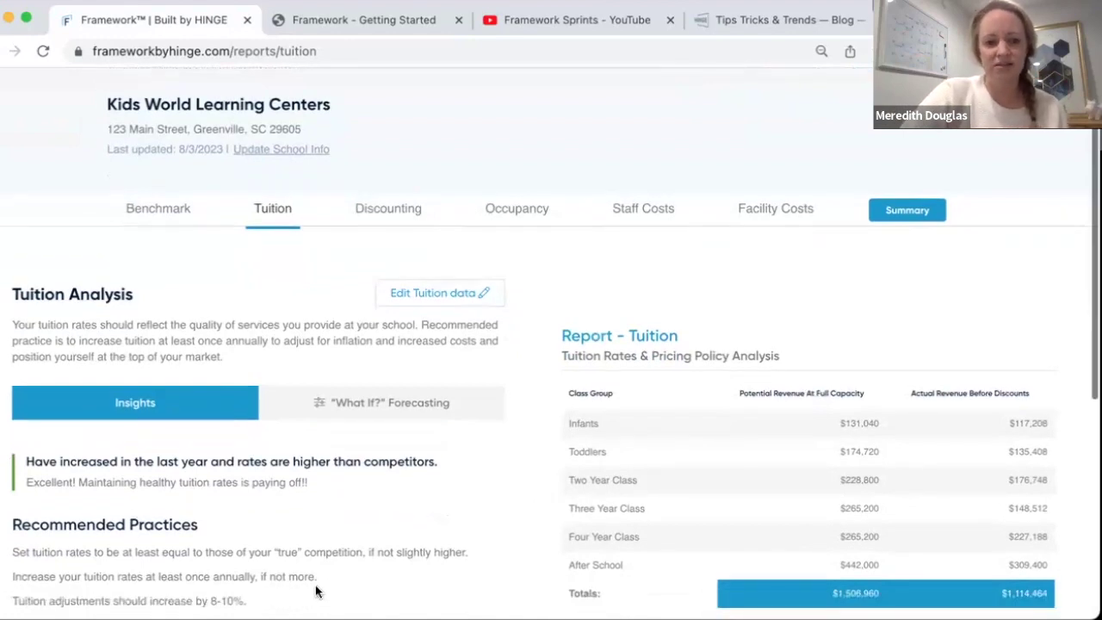
scroll(315, 591, "down", 1)
scroll(316, 591, "down", 1)
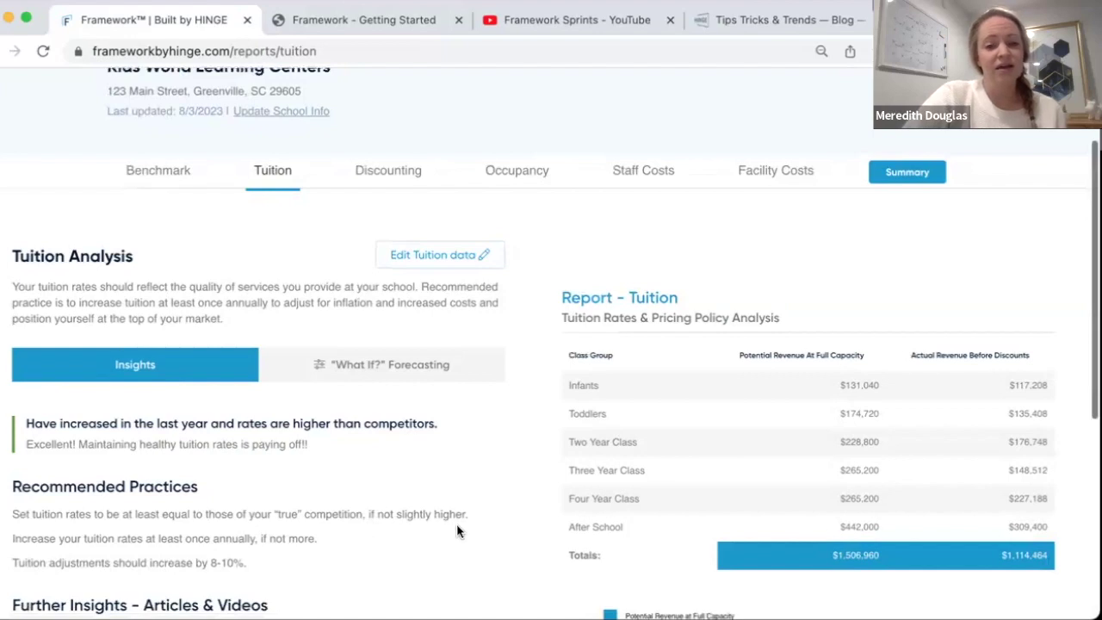
Review the Tuition report's recommended practices on rate increases and the related articles and videos
scroll(456, 523, "down", 1)
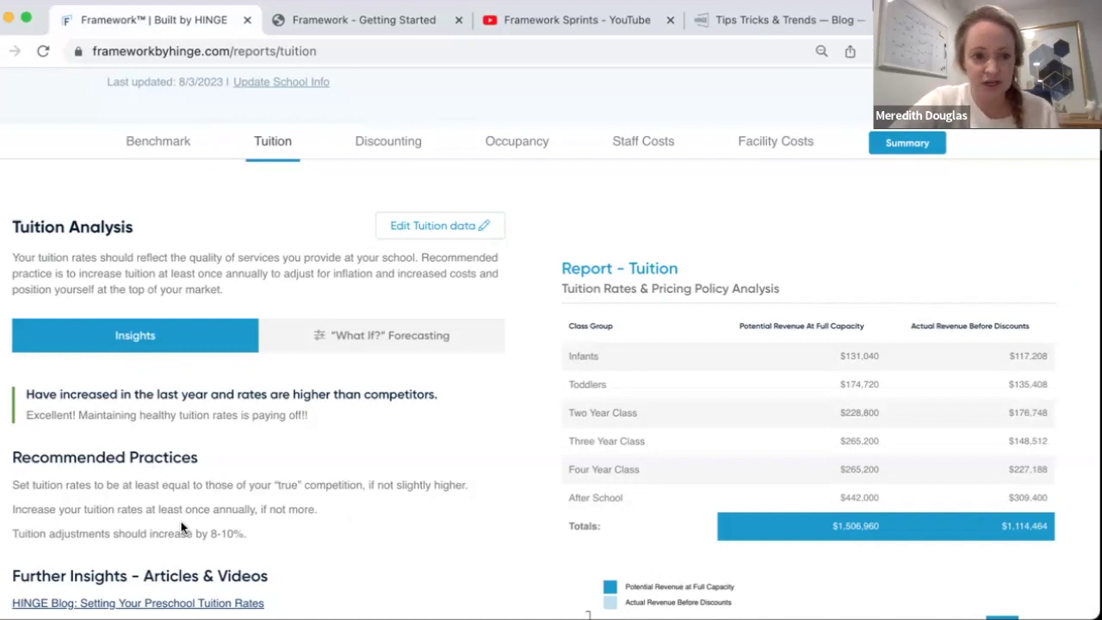
scroll(388, 518, "down", 3)
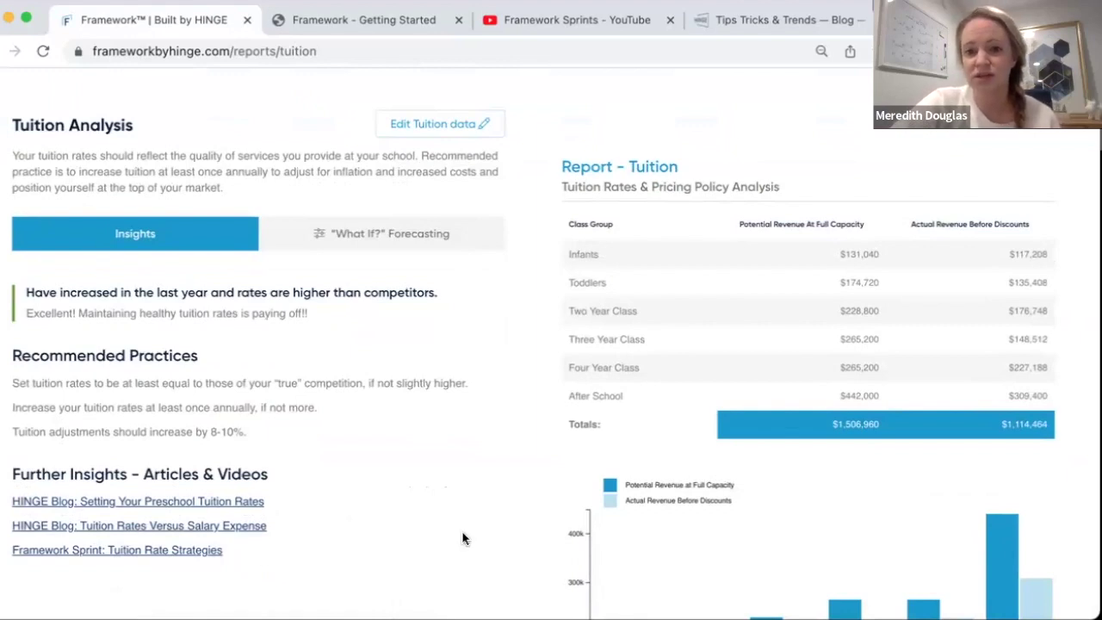
scroll(462, 538, "up", 5)
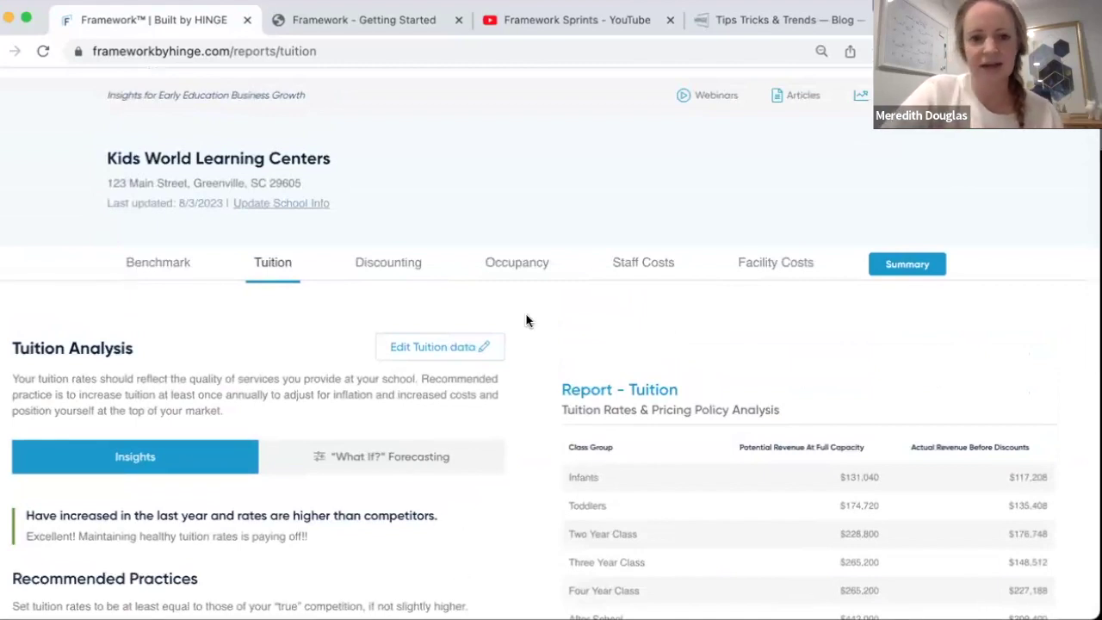
Open the Discounting report and review its insights, recommended practices and the annual table of tuition discounting versus revenue
left_click(395, 267)
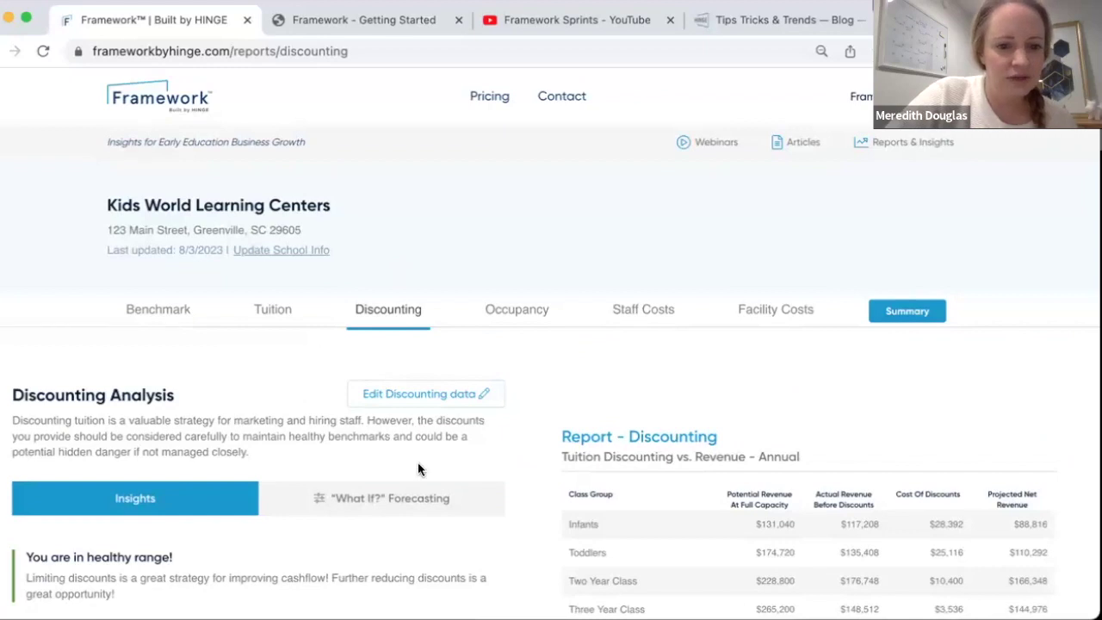
scroll(418, 468, "down", 1)
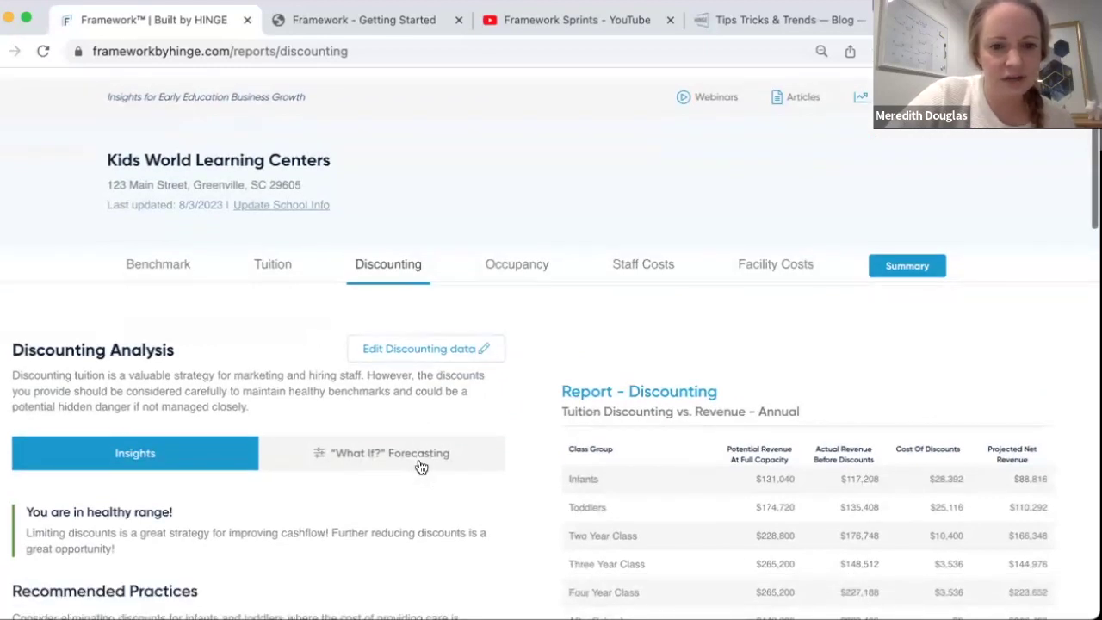
left_click(421, 466)
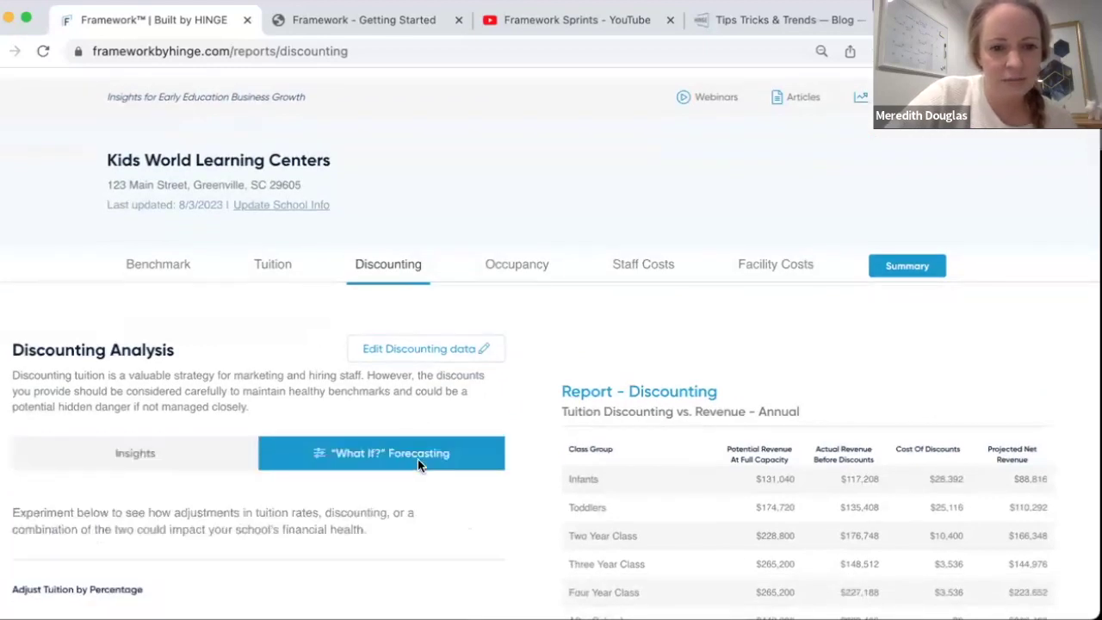
scroll(259, 447, "down", 1)
left_click(135, 412)
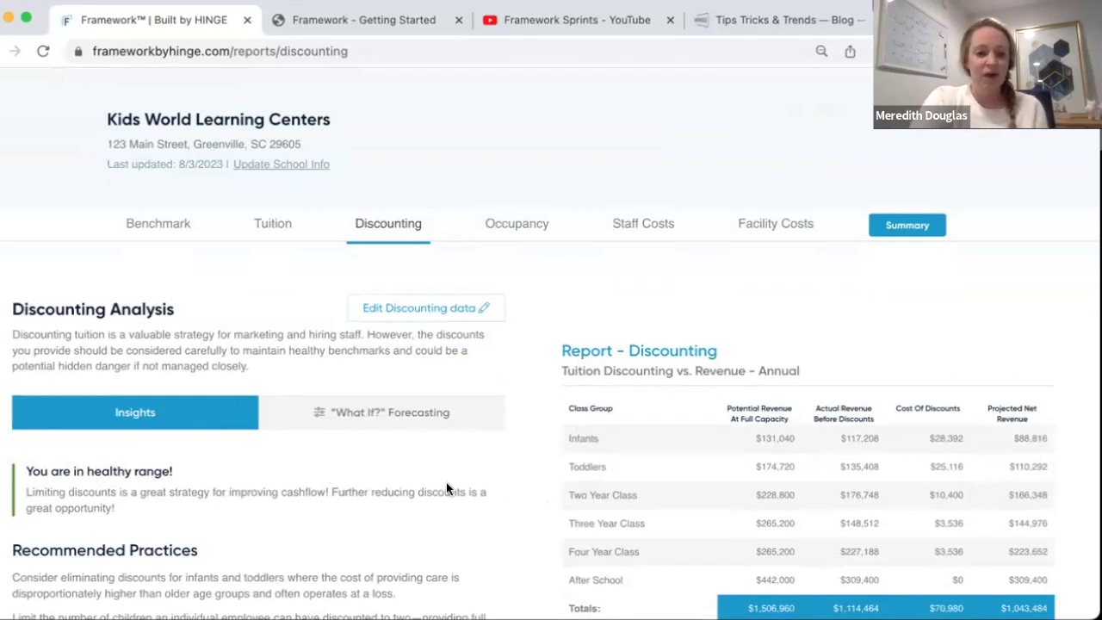
scroll(446, 489, "down", 3)
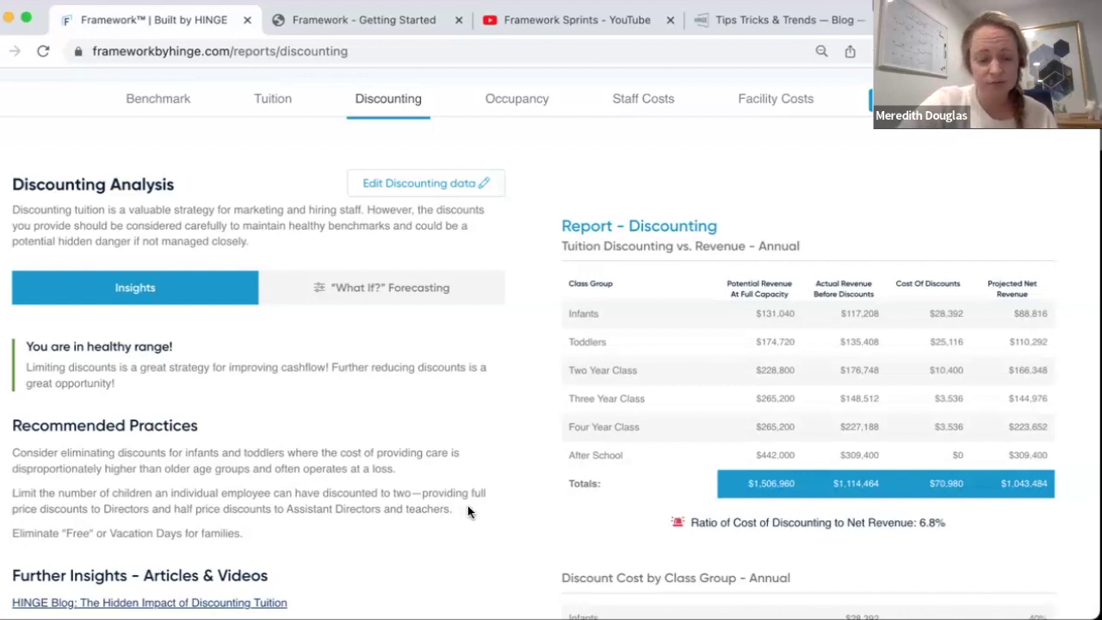
scroll(467, 511, "down", 2)
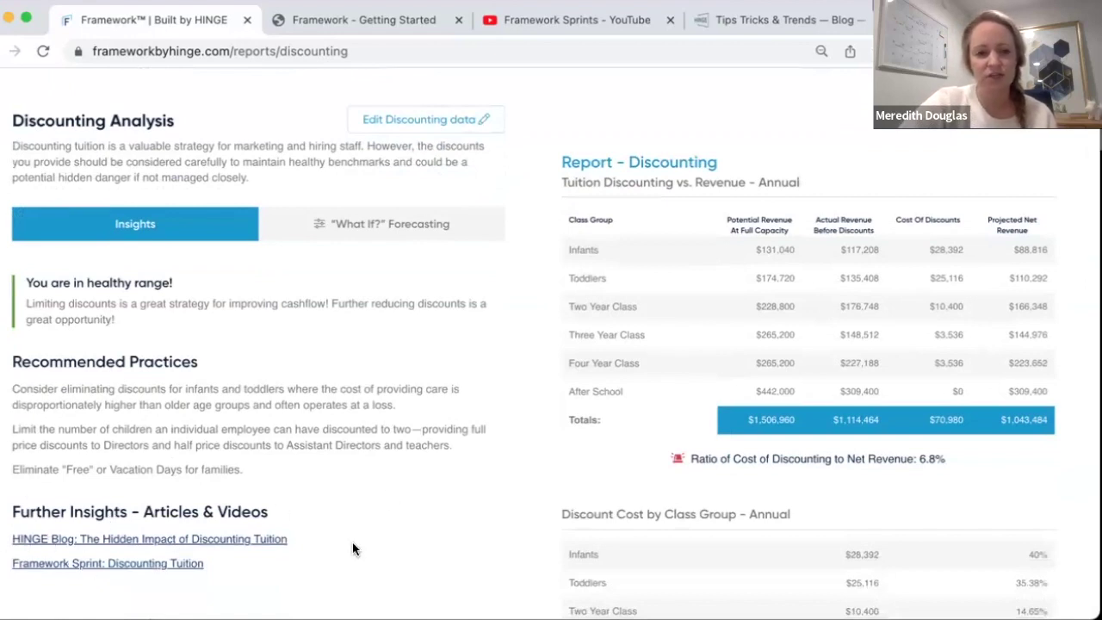
scroll(516, 403, "up", 4)
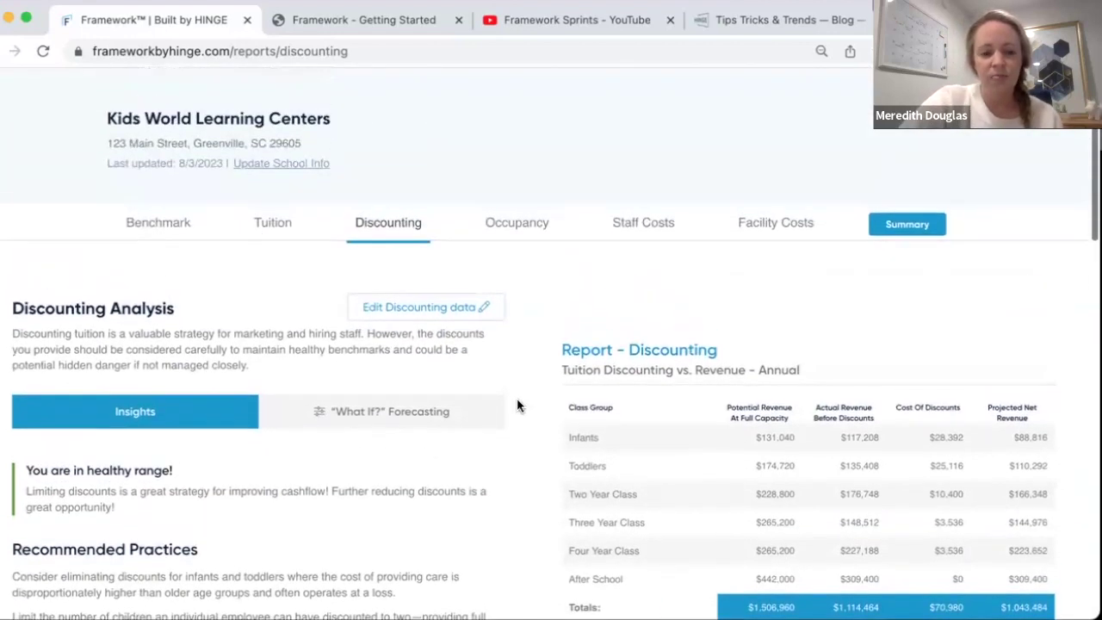
Show the Discounting report's "What If?" forecasting and examine the tuition and discount percentage adjustments and the discount removal options
left_click(414, 413)
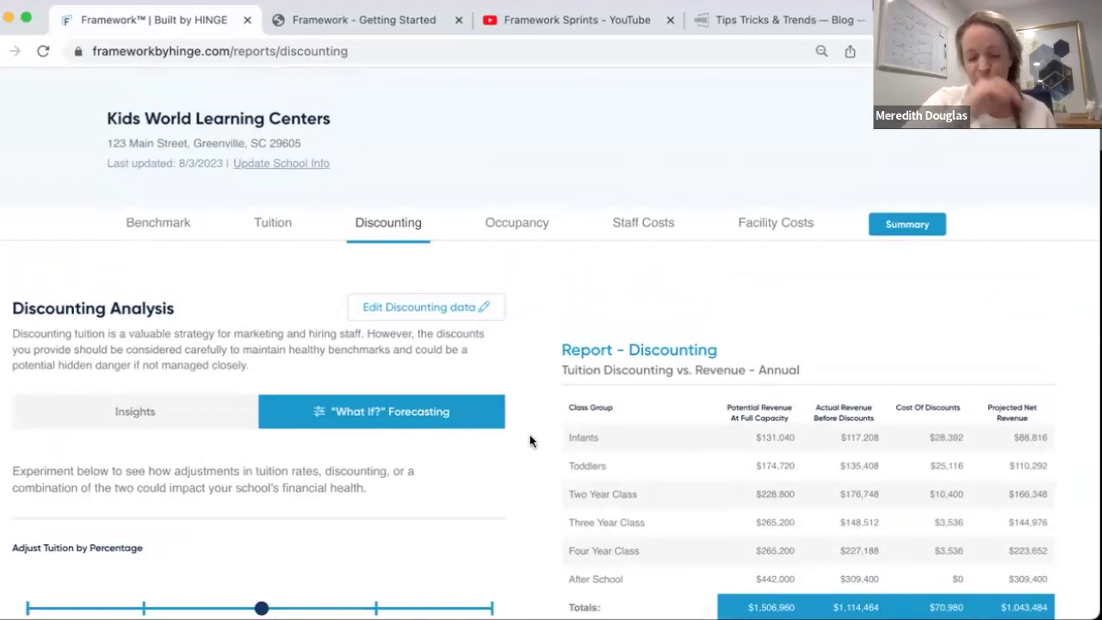
scroll(529, 441, "down", 3)
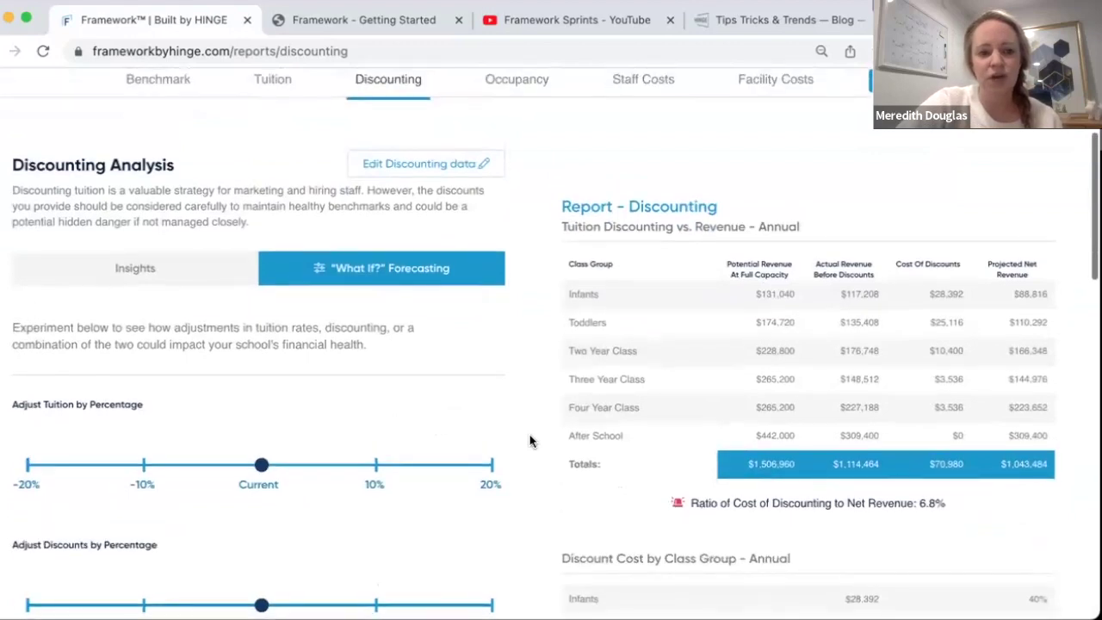
scroll(529, 440, "down", 3)
scroll(529, 441, "down", 2)
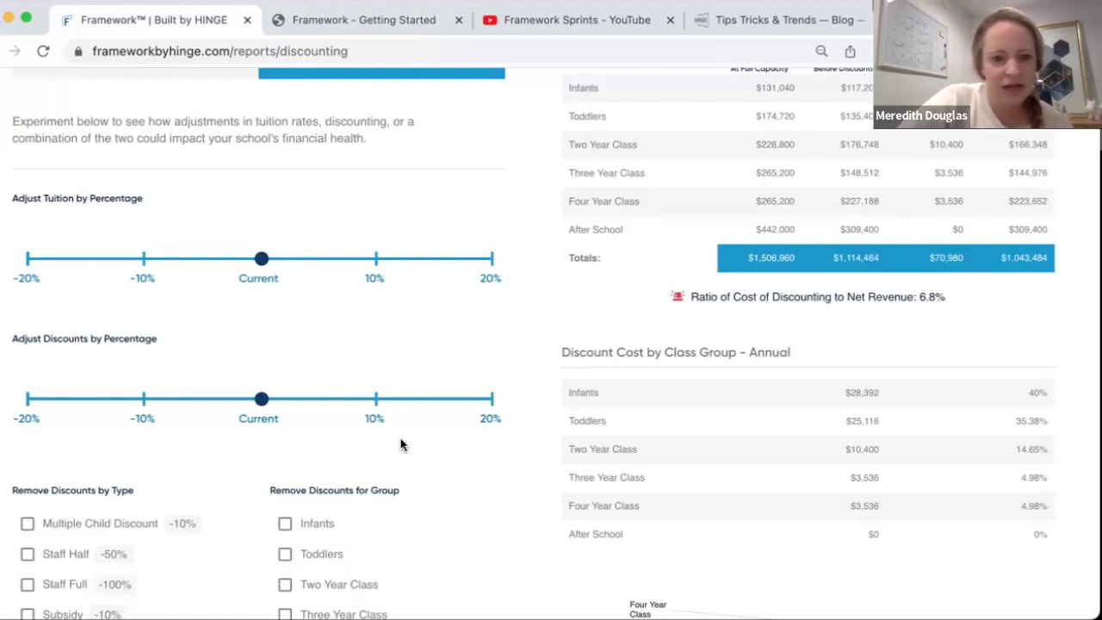
scroll(400, 445, "down", 2)
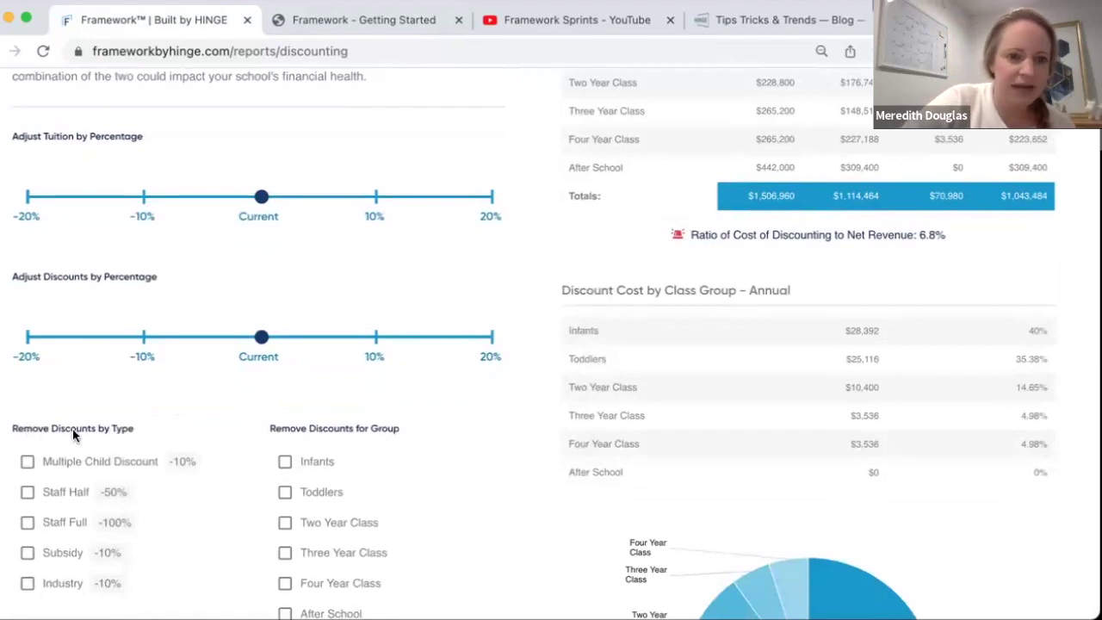
Try removing the Infants group discounts and the Industry discount type in the forecast, restoring each one after checking its effect
left_click(284, 464)
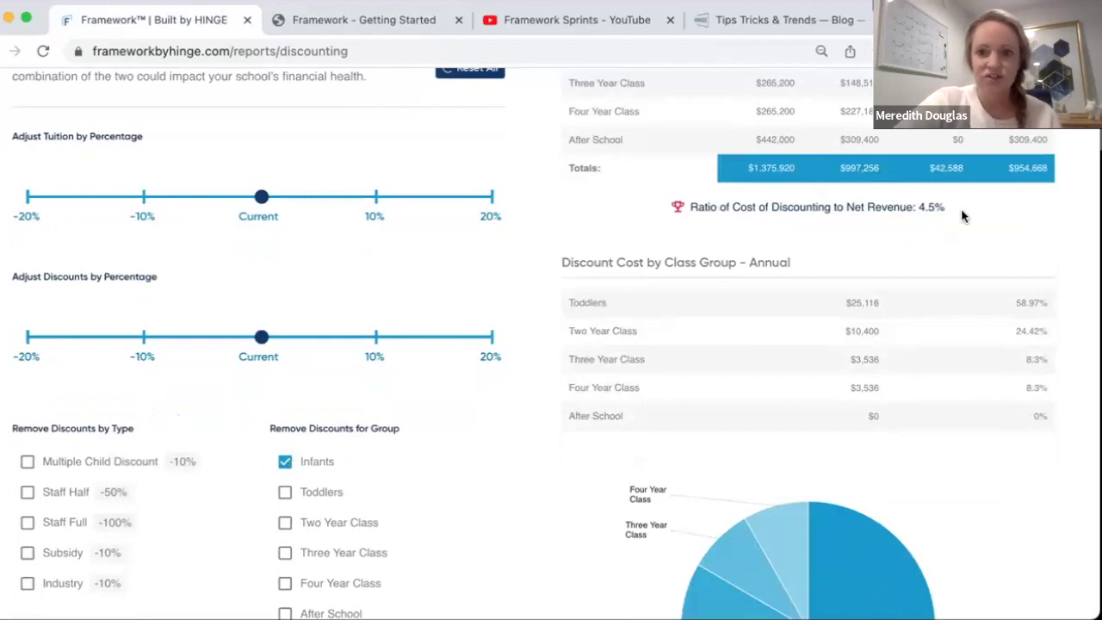
left_click(286, 464)
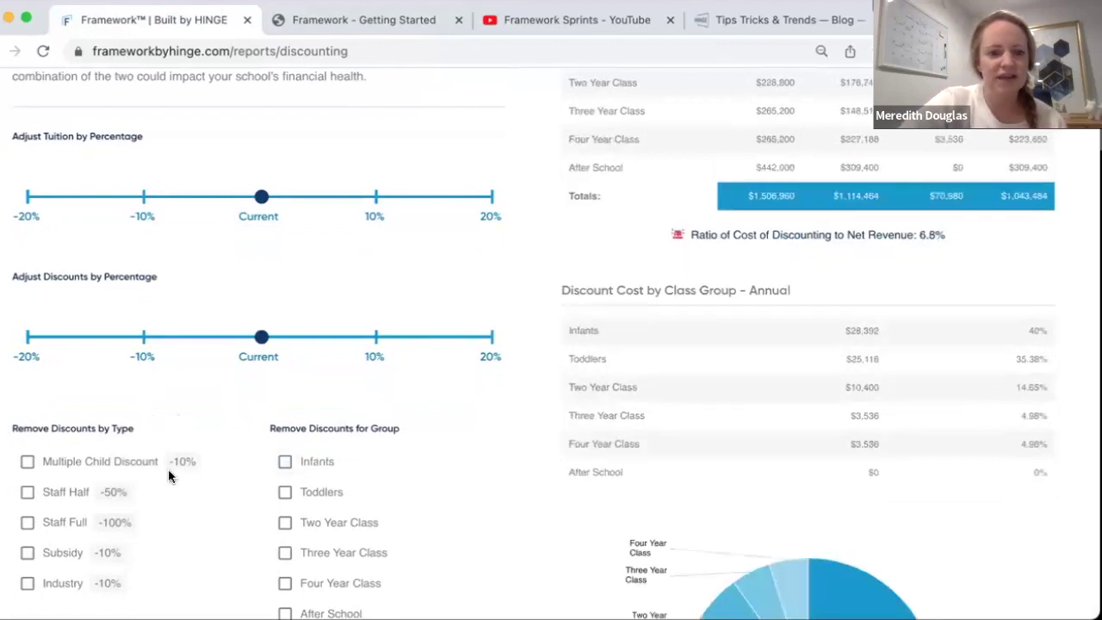
left_click(27, 585)
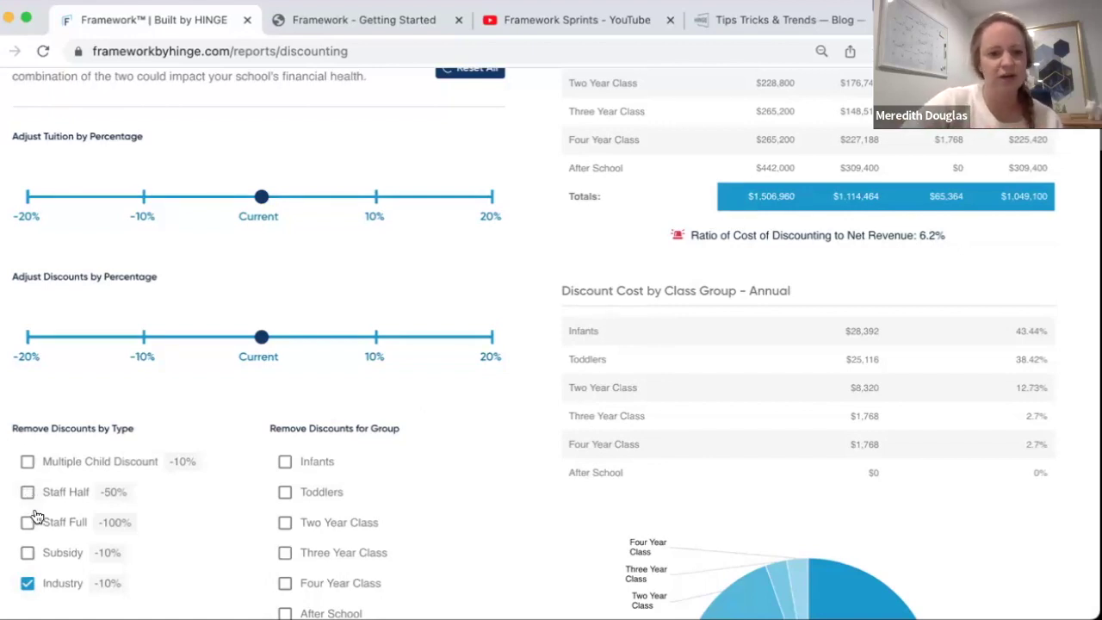
left_click(27, 582)
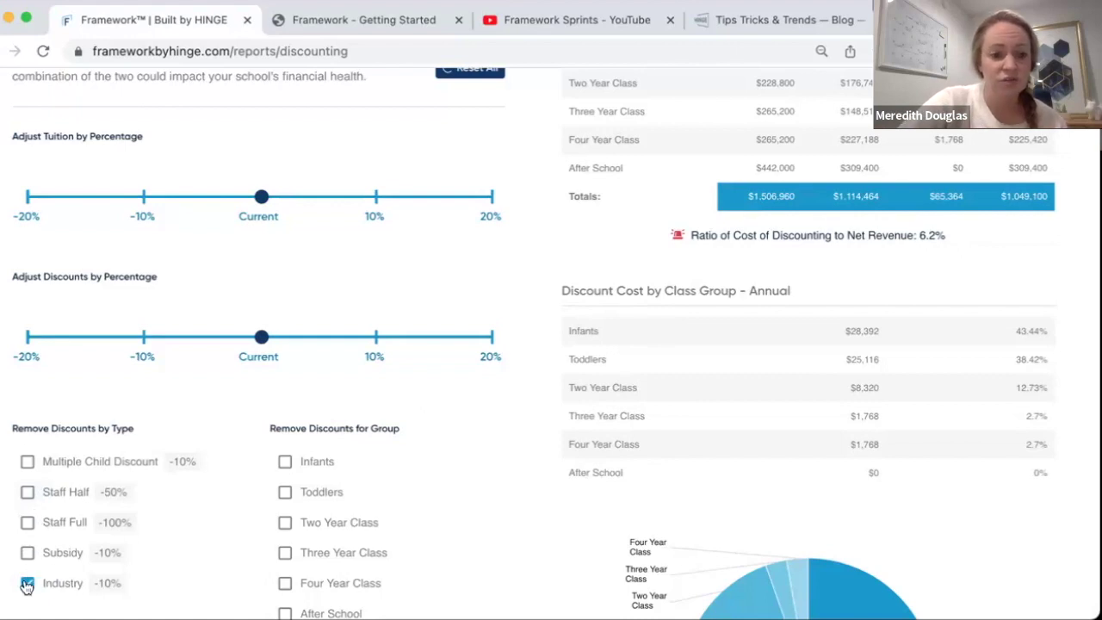
Remove discounts for the Infants group in the forecast and review the recalculated discounting table
left_click(285, 461)
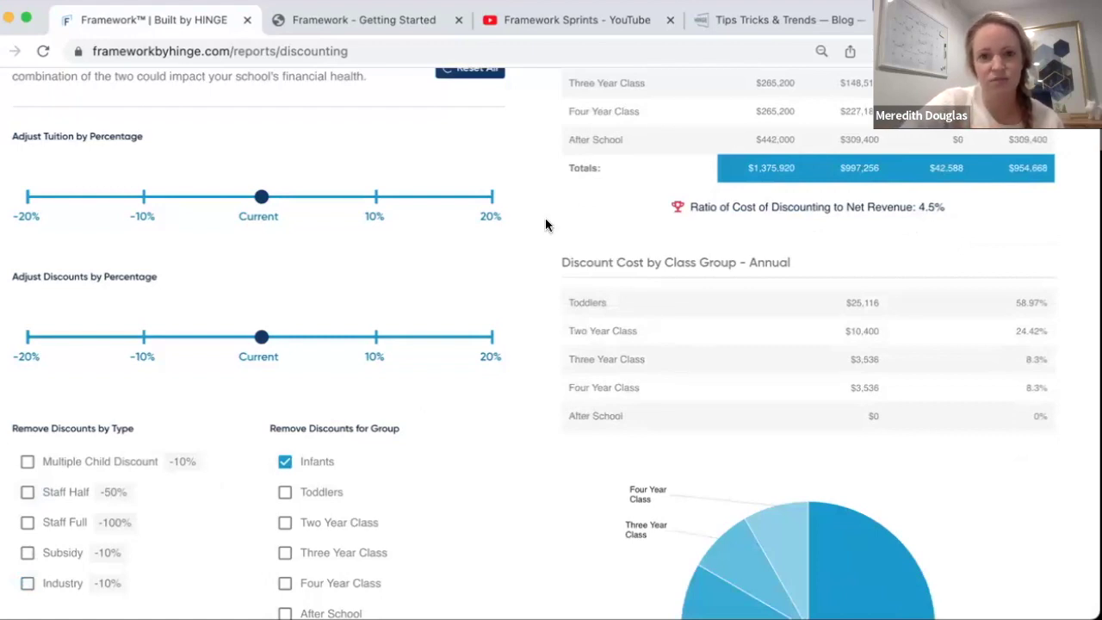
scroll(545, 220, "up", 2)
scroll(545, 224, "up", 4)
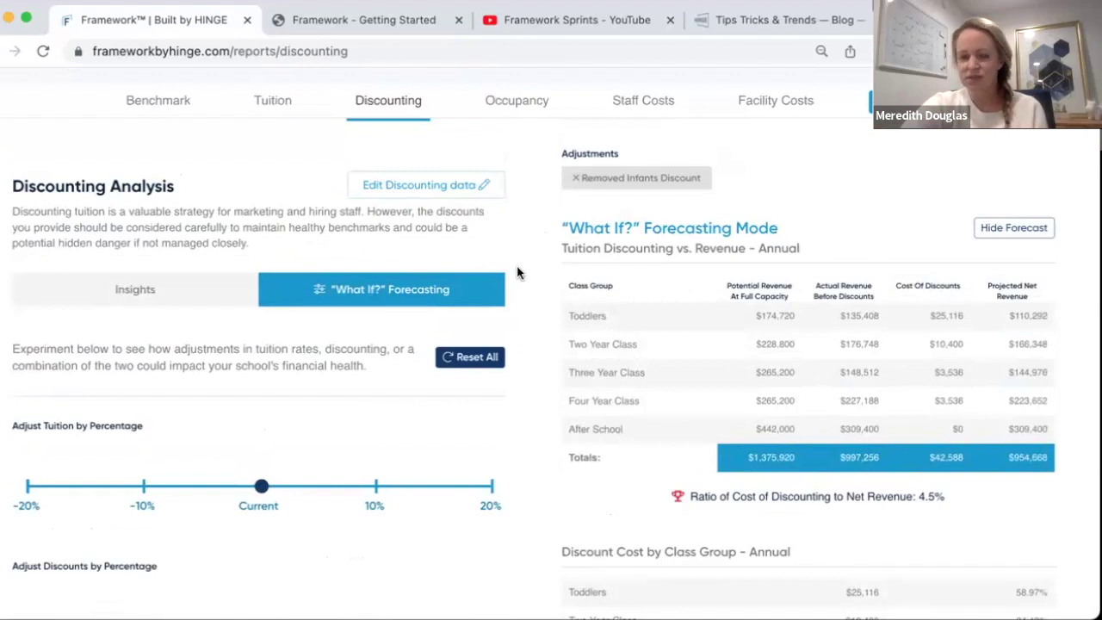
Open the Occupancy report and review its insights, recommended practices and the projected net revenue by class group
left_click(521, 102)
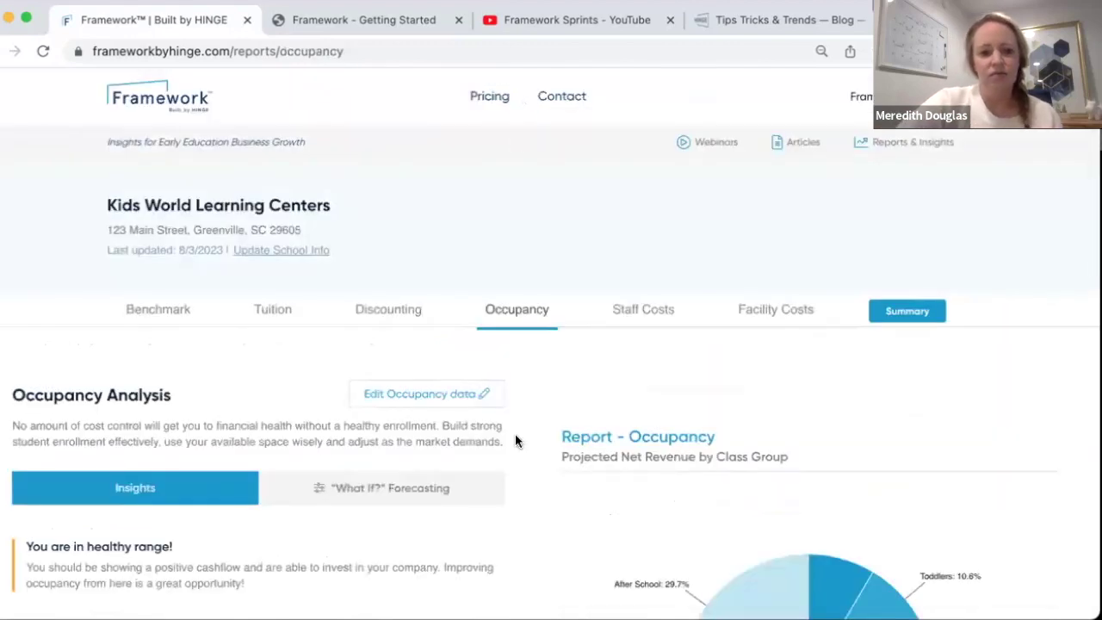
scroll(515, 441, "down", 1)
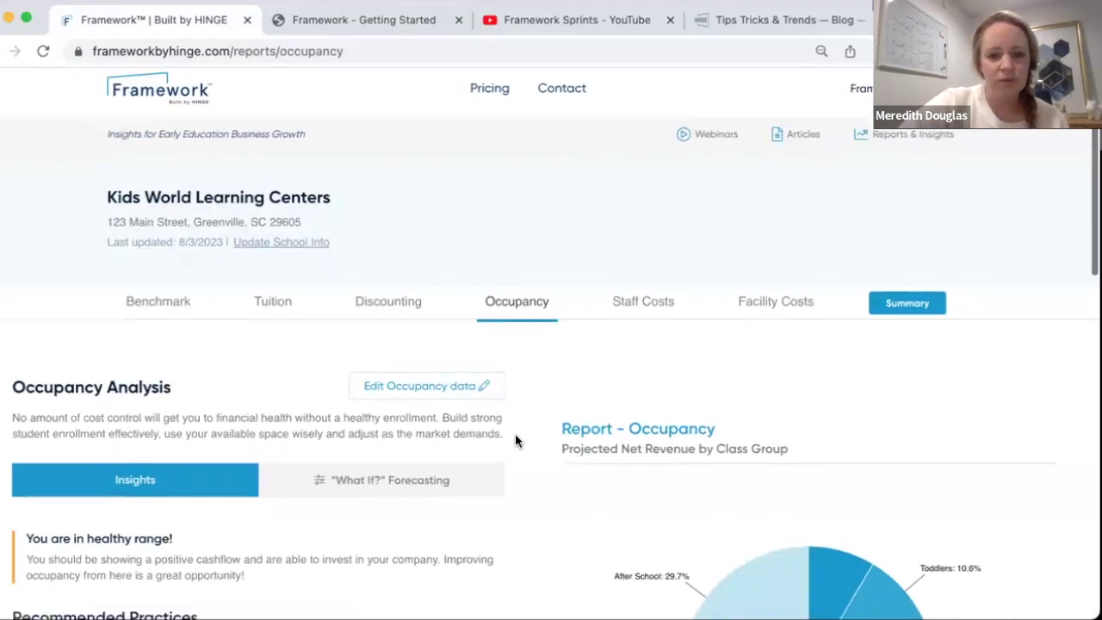
scroll(515, 440, "down", 2)
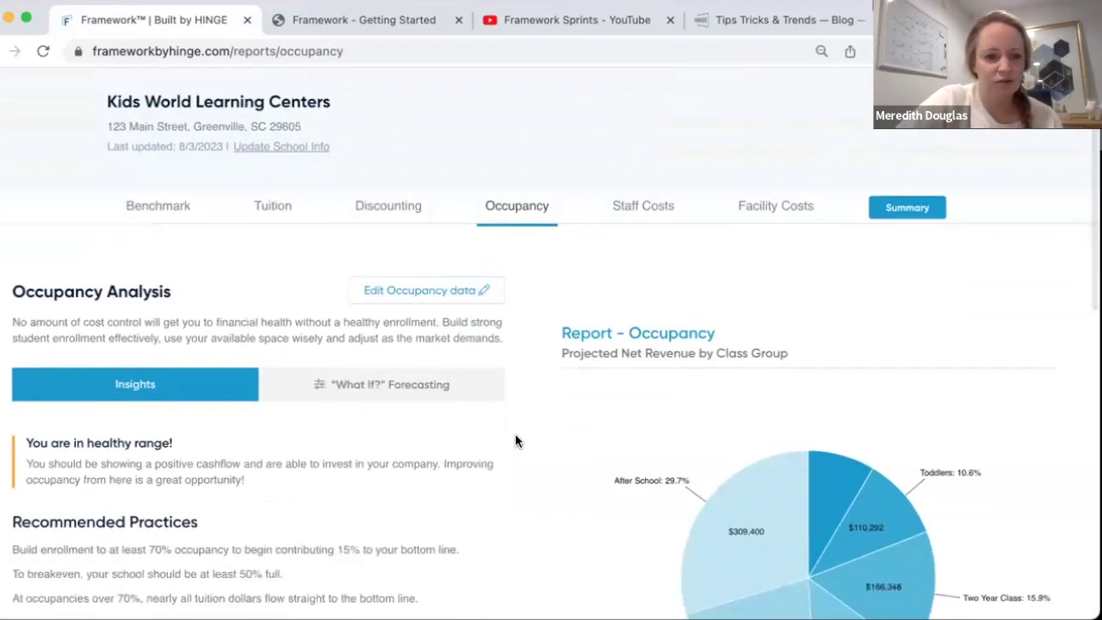
scroll(515, 441, "down", 2)
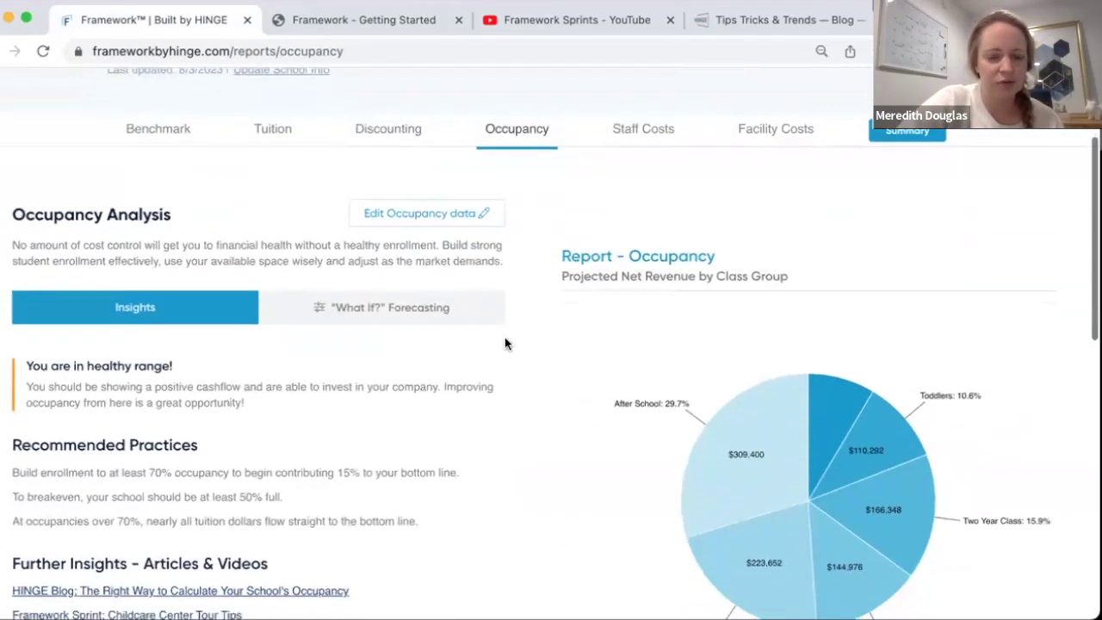
Show the Occupancy report's "What If?" forecasting and examine the enrollment fields per class group alongside the total projected net revenue
left_click(447, 309)
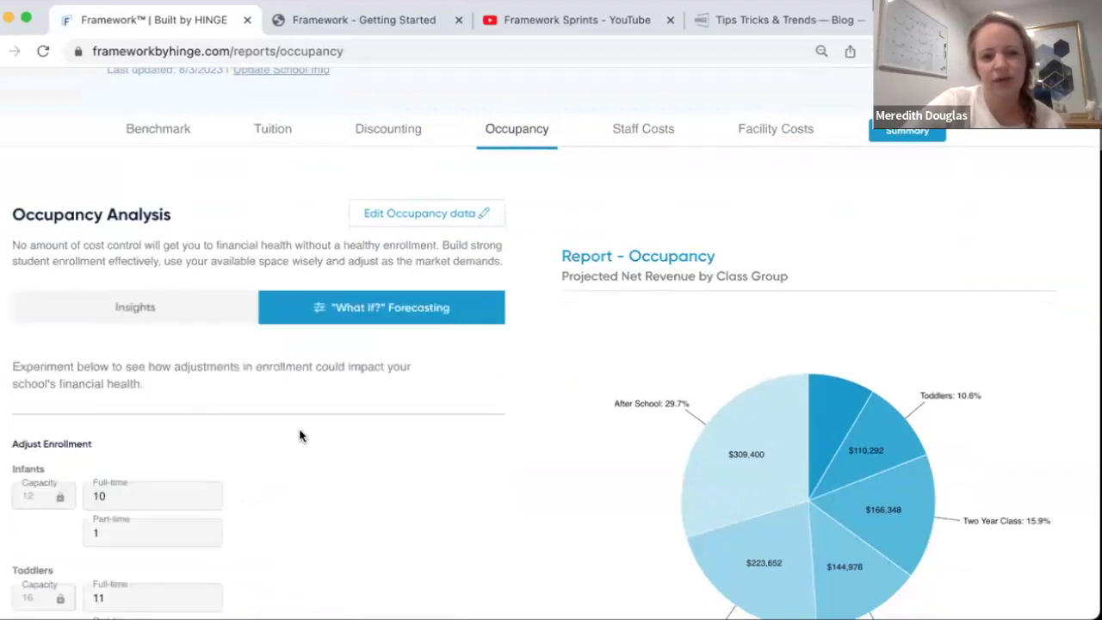
scroll(300, 435, "down", 1)
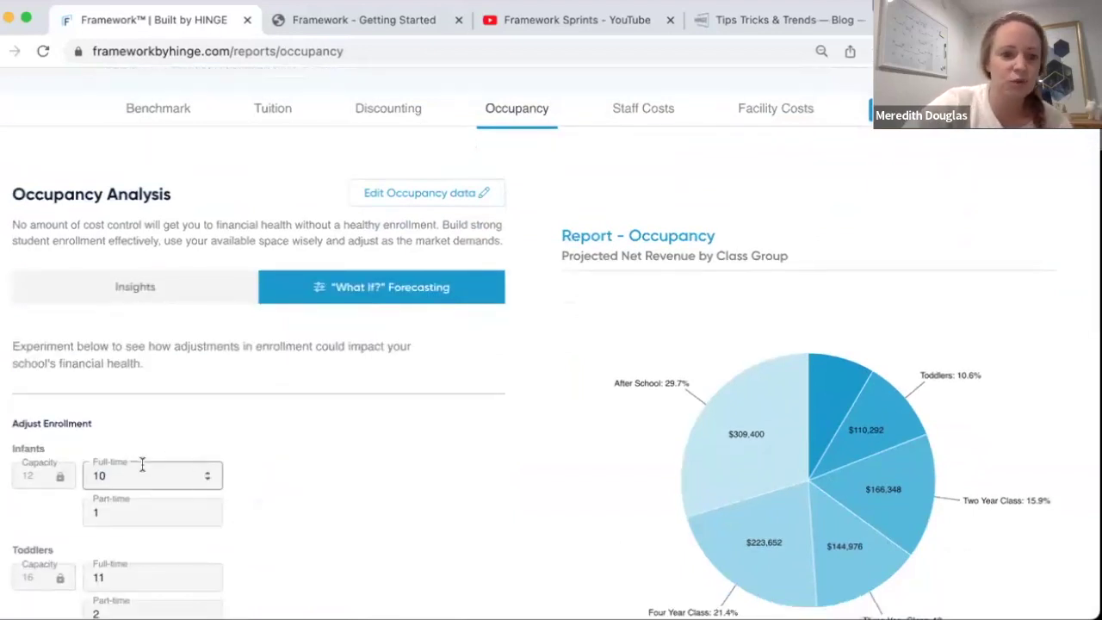
scroll(294, 474, "down", 1)
scroll(294, 475, "down", 2)
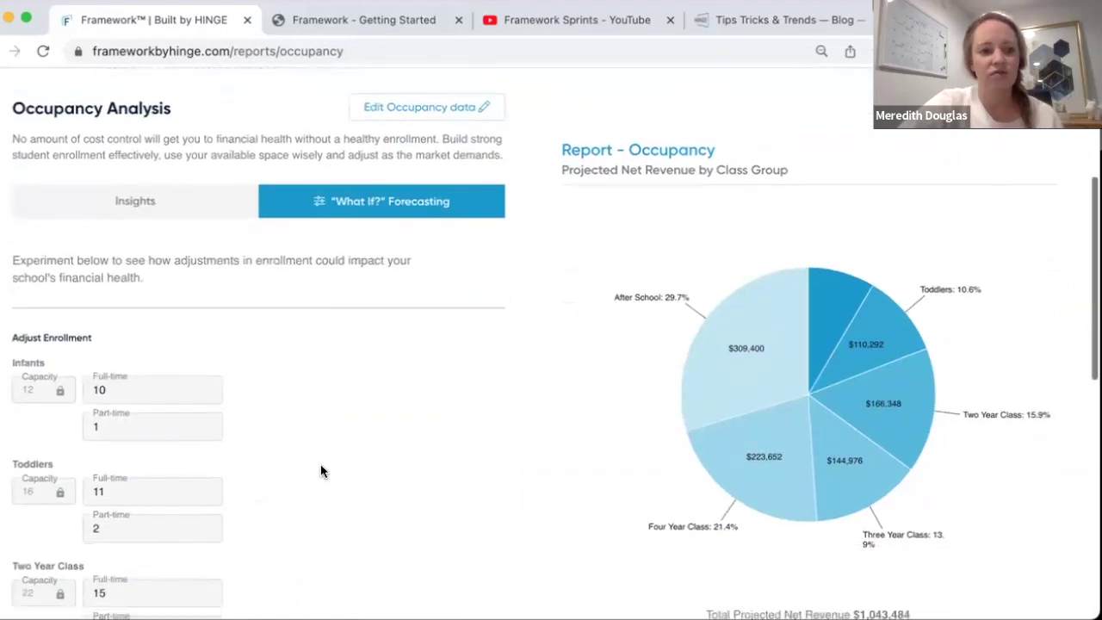
scroll(419, 458, "down", 3)
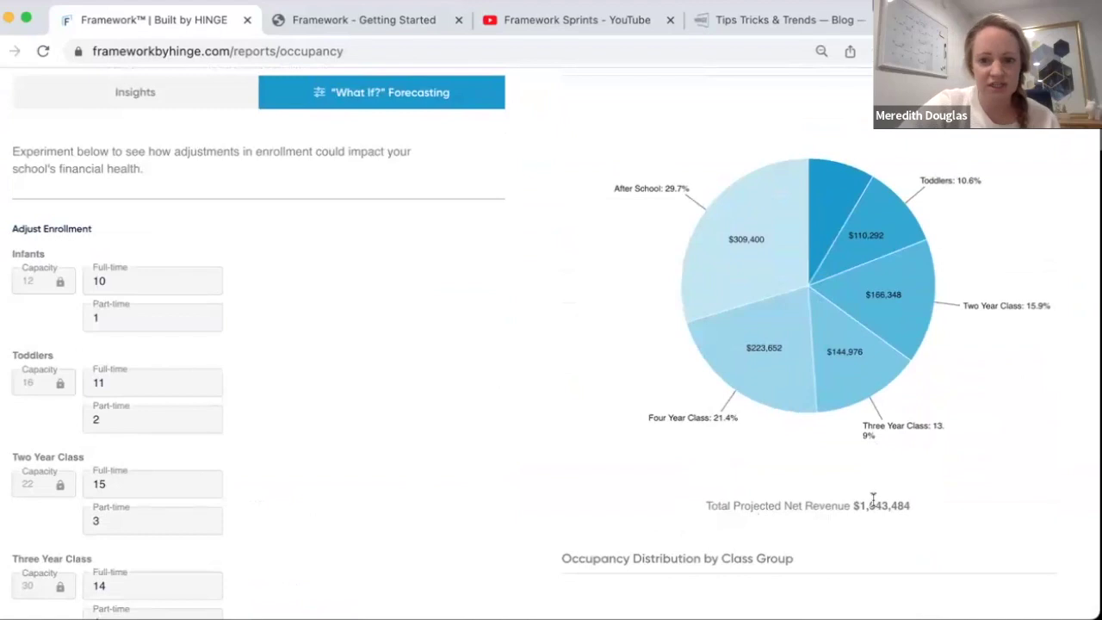
scroll(873, 500, "down", 2)
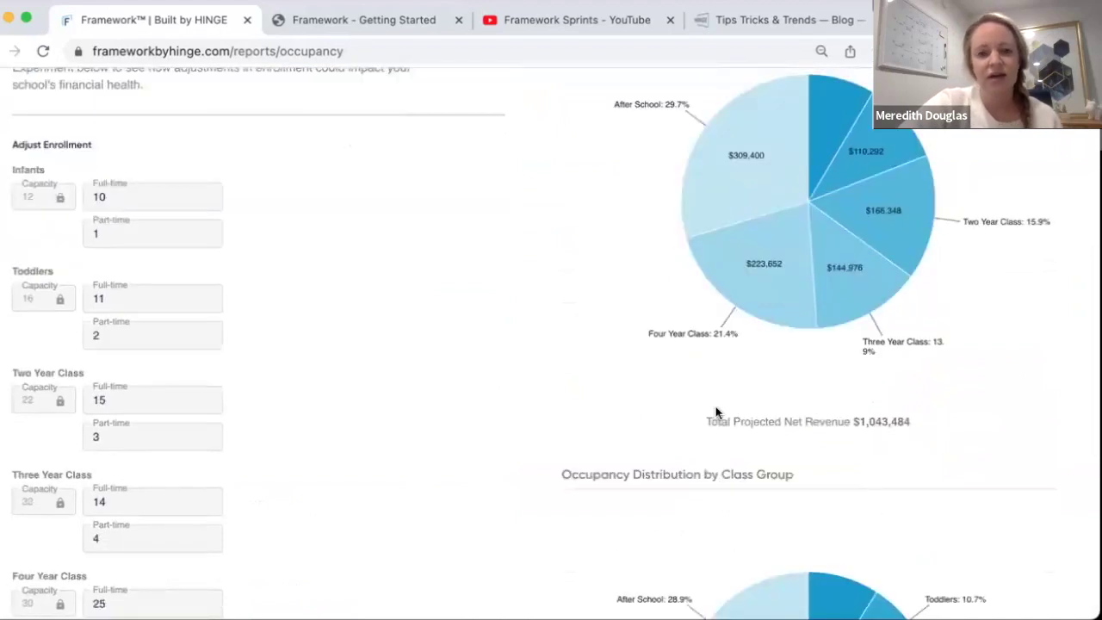
scroll(476, 357, "up", 3)
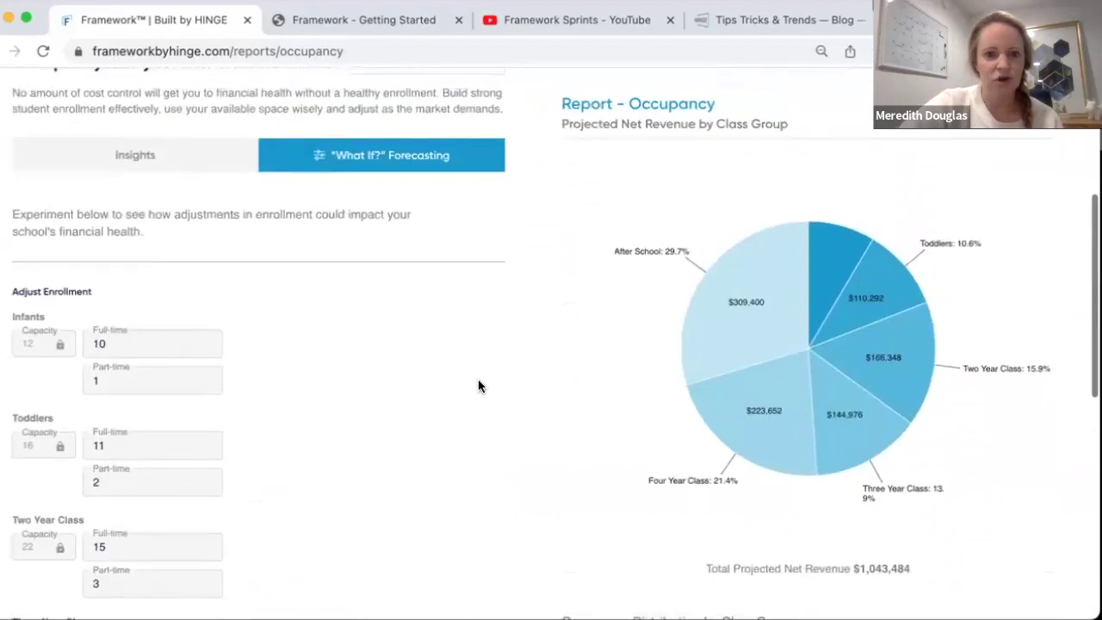
Clear the Tuition +10% adjustment from the Staff Costs report and review its insights, recommended practices and salary cost chart
scroll(478, 379, "up", 5)
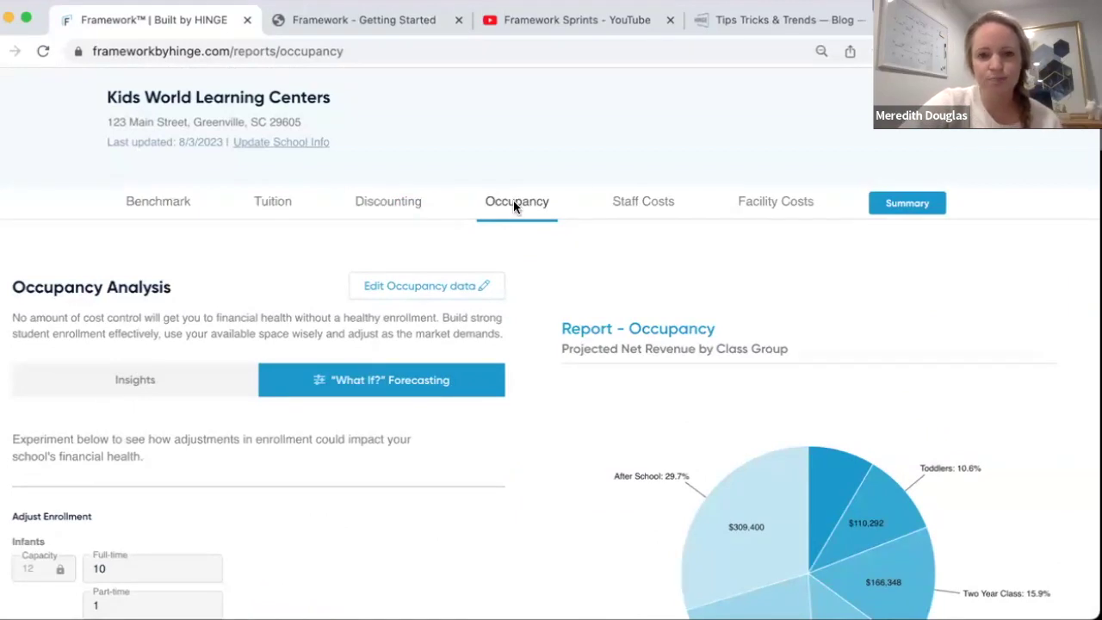
left_click(647, 206)
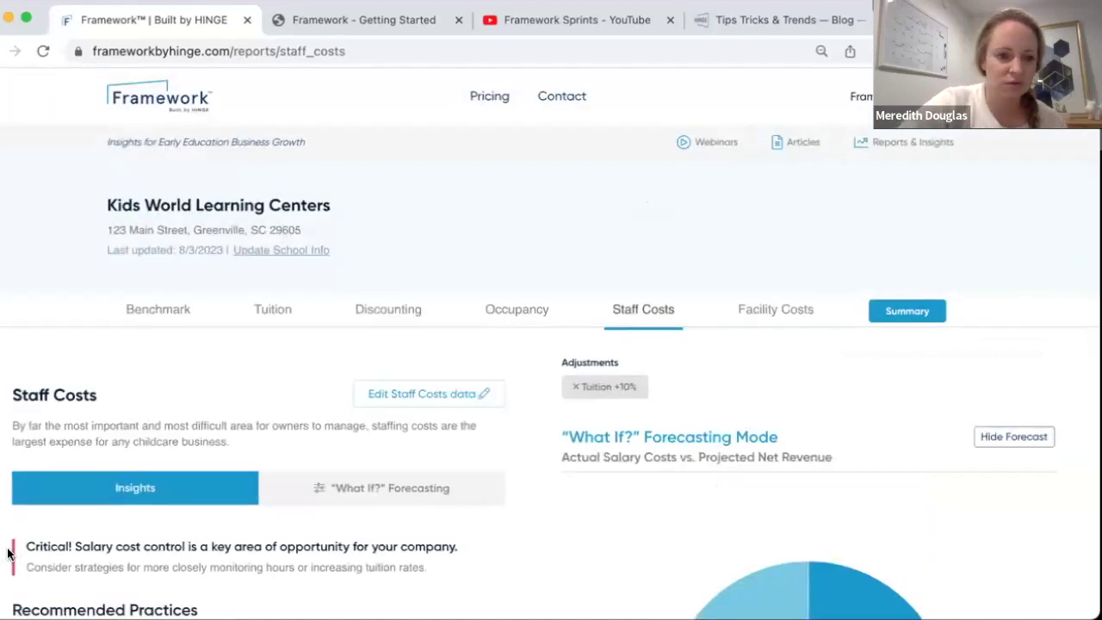
left_click(575, 387)
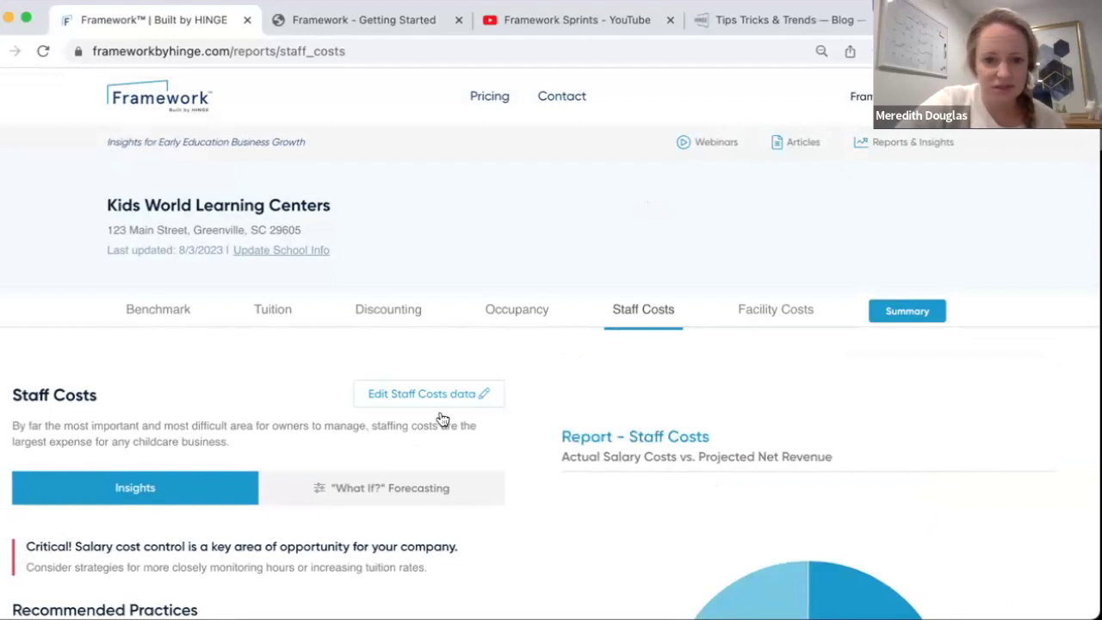
scroll(491, 325, "down", 5)
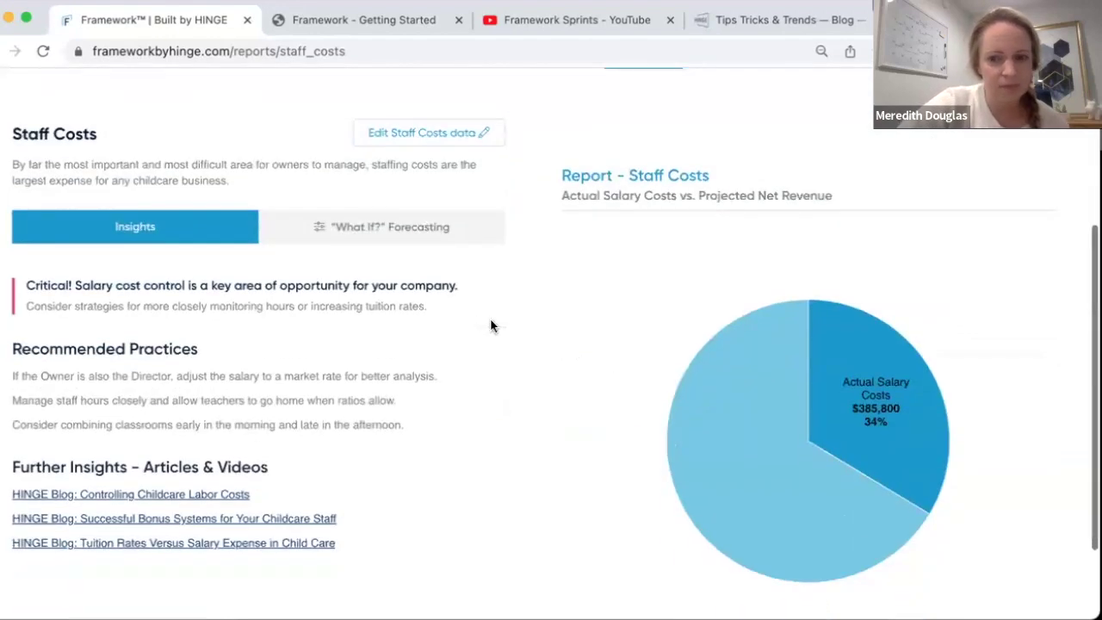
scroll(491, 325, "up", 3)
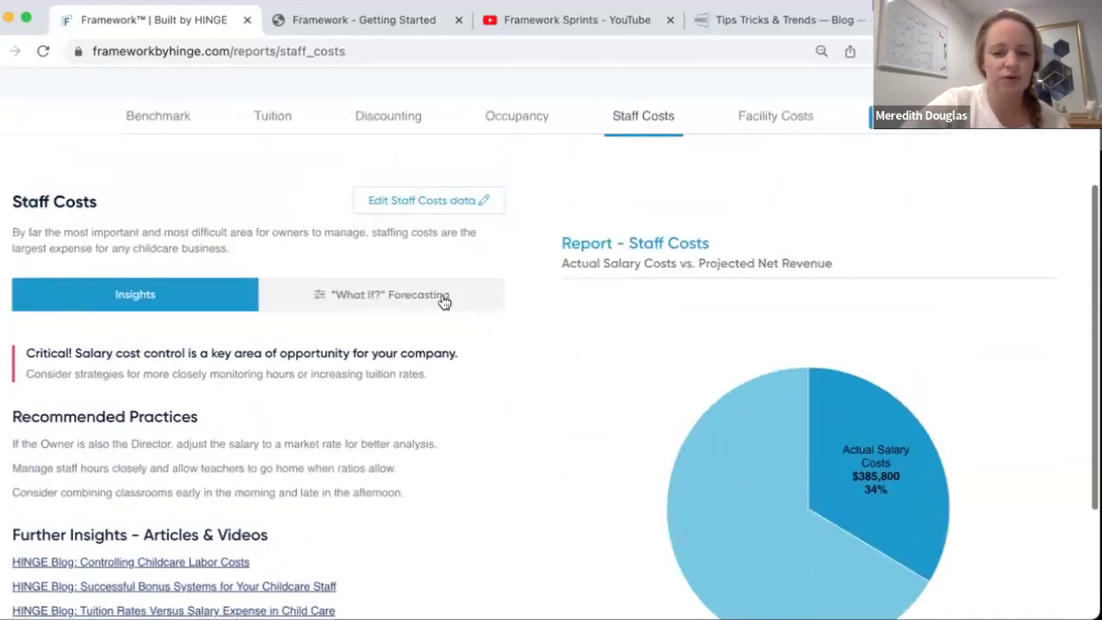
Show the Staff Costs report's "What If?" forecasting and adjust tuition by 10%, leaving salary costs at Current
left_click(443, 298)
scroll(421, 389, "down", 2)
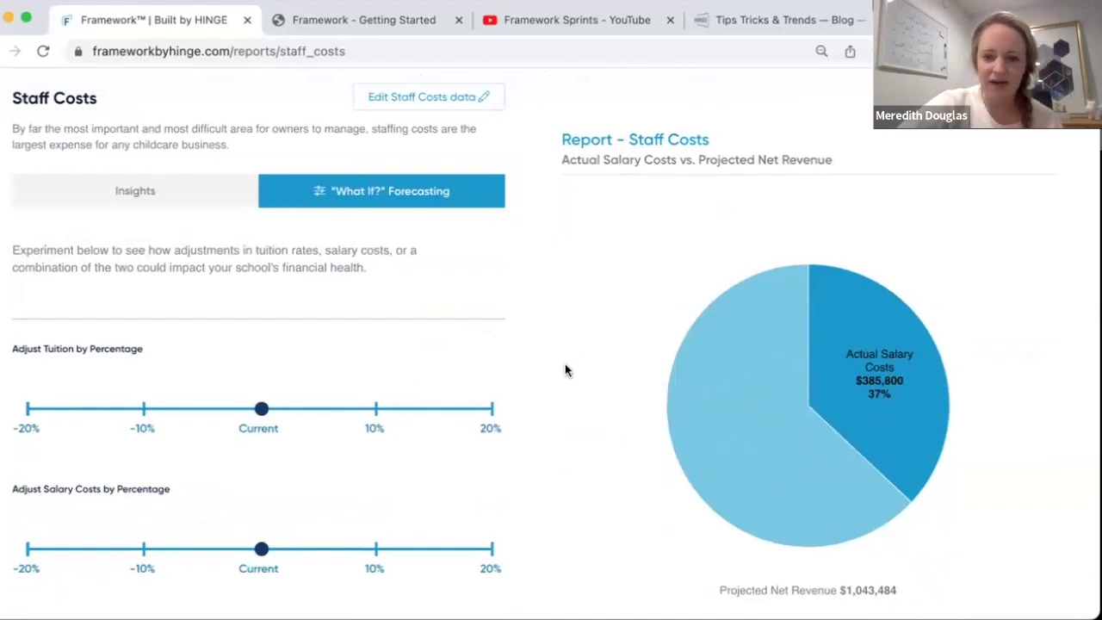
mouse_move(262, 408)
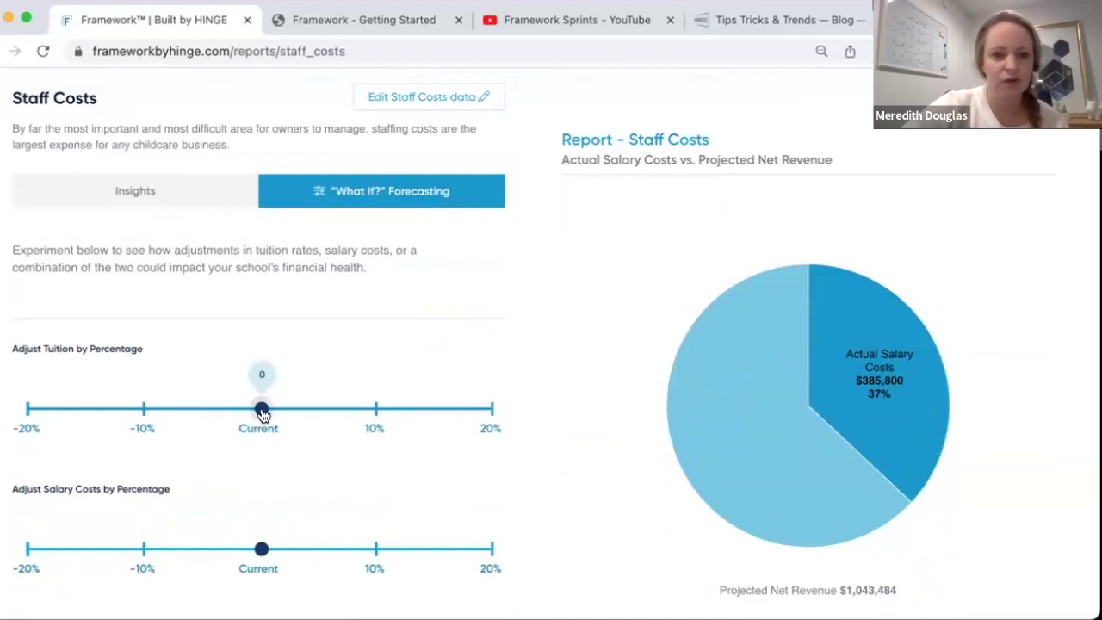
left_click_drag(264, 413, 382, 421)
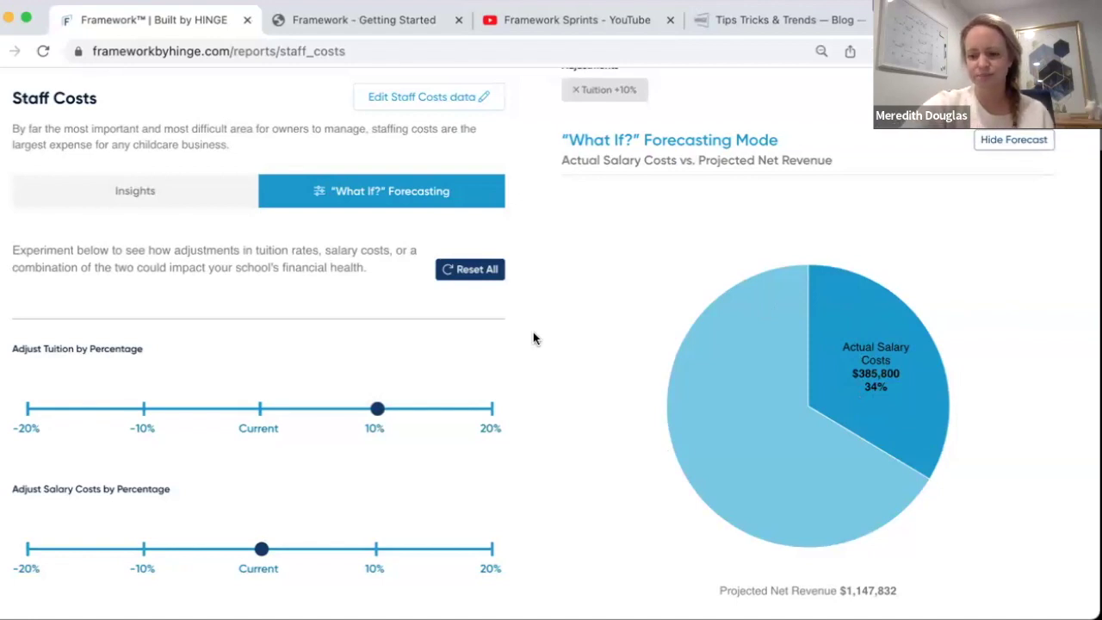
Open the Facility Costs report and review its insights and the rent/mortgage share of projected net revenue
scroll(533, 338, "up", 3)
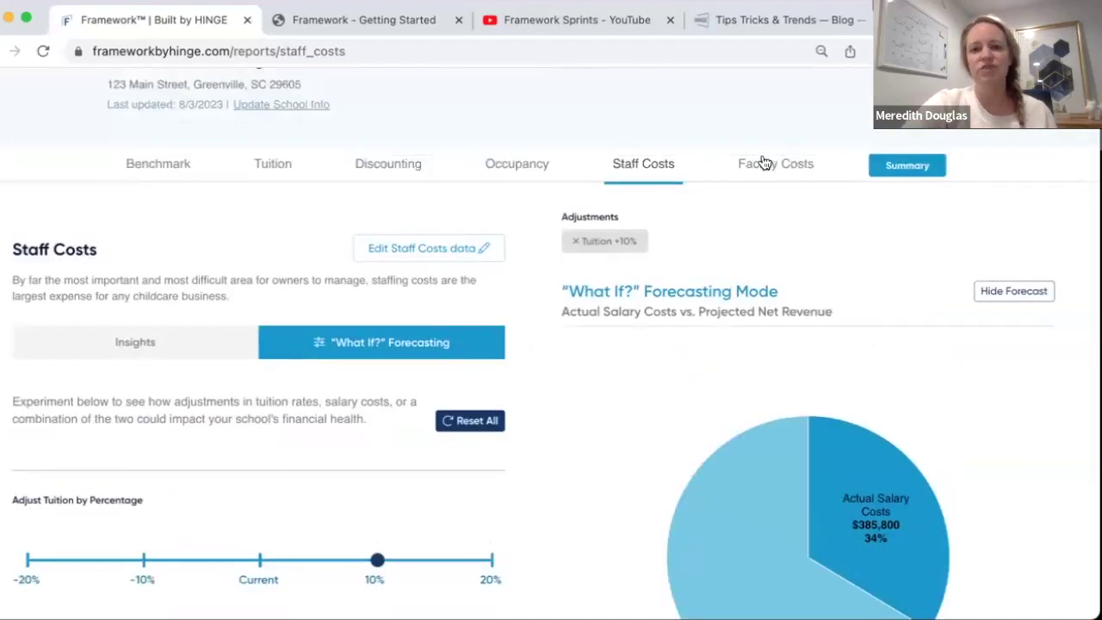
left_click(763, 162)
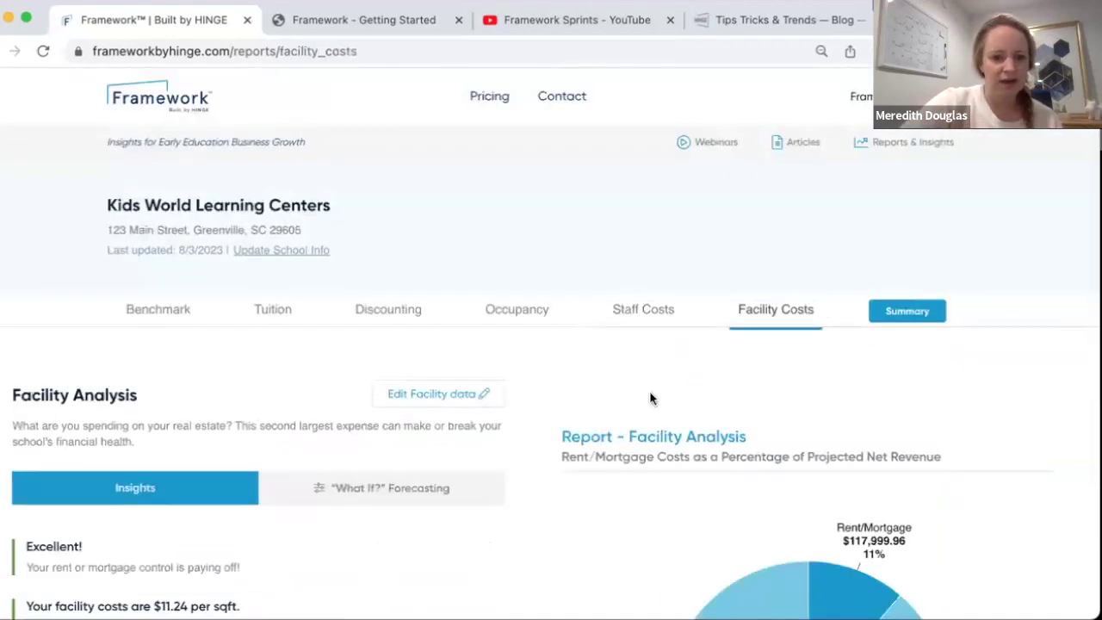
scroll(550, 459, "down", 2)
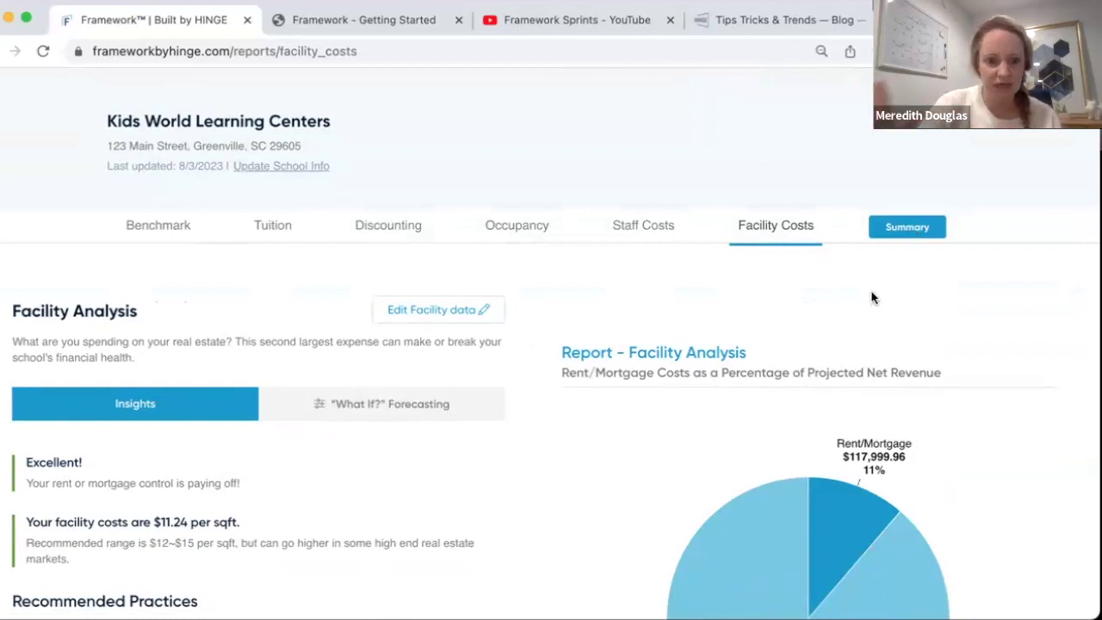
Open the report Summary and review the ratings for tuition, discounting, occupancy, staff costs and facility costs
left_click(923, 236)
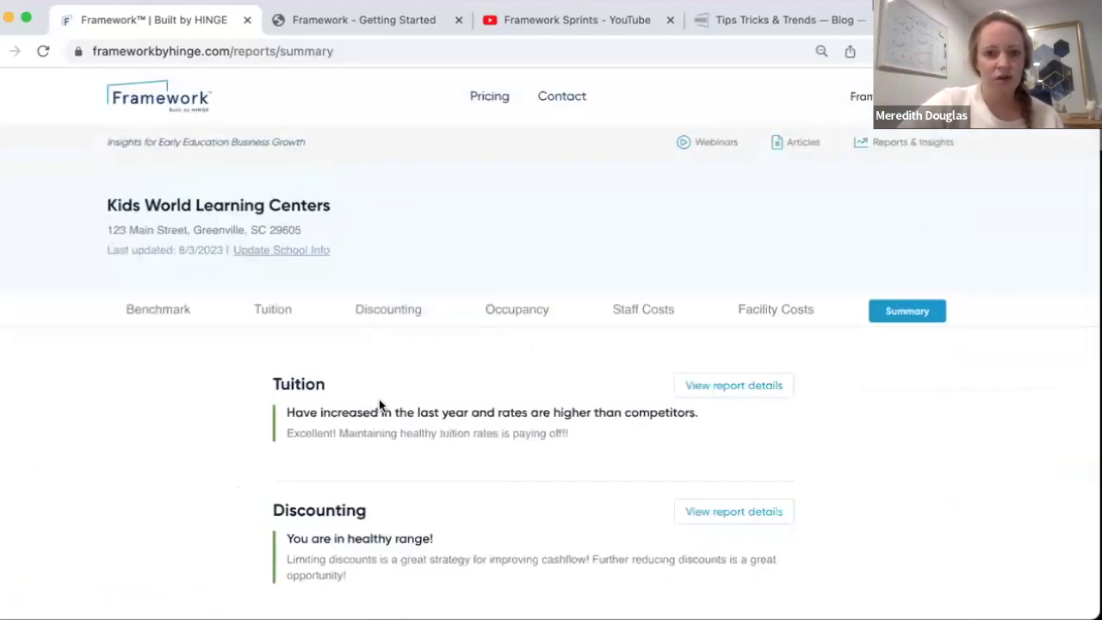
scroll(329, 425, "down", 3)
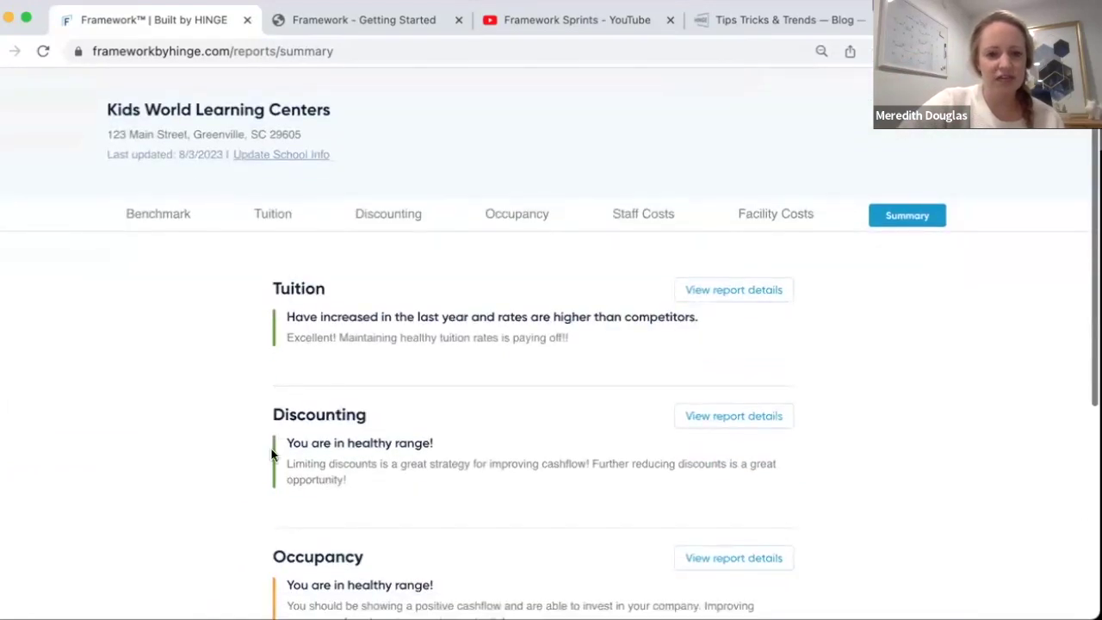
scroll(453, 463, "down", 2)
scroll(454, 466, "down", 3)
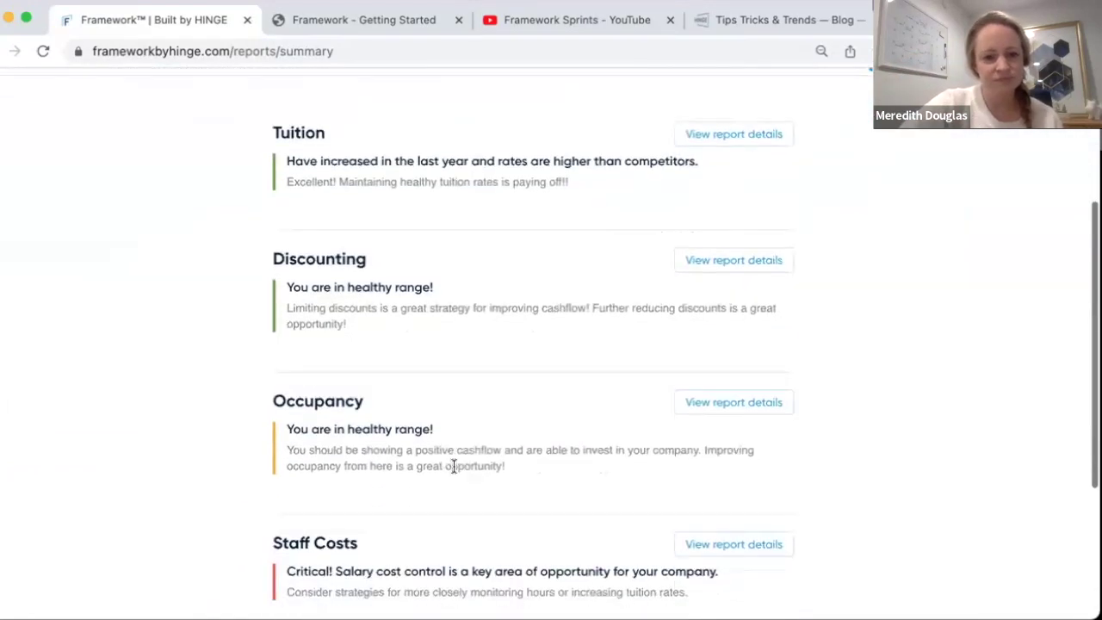
scroll(453, 466, "down", 2)
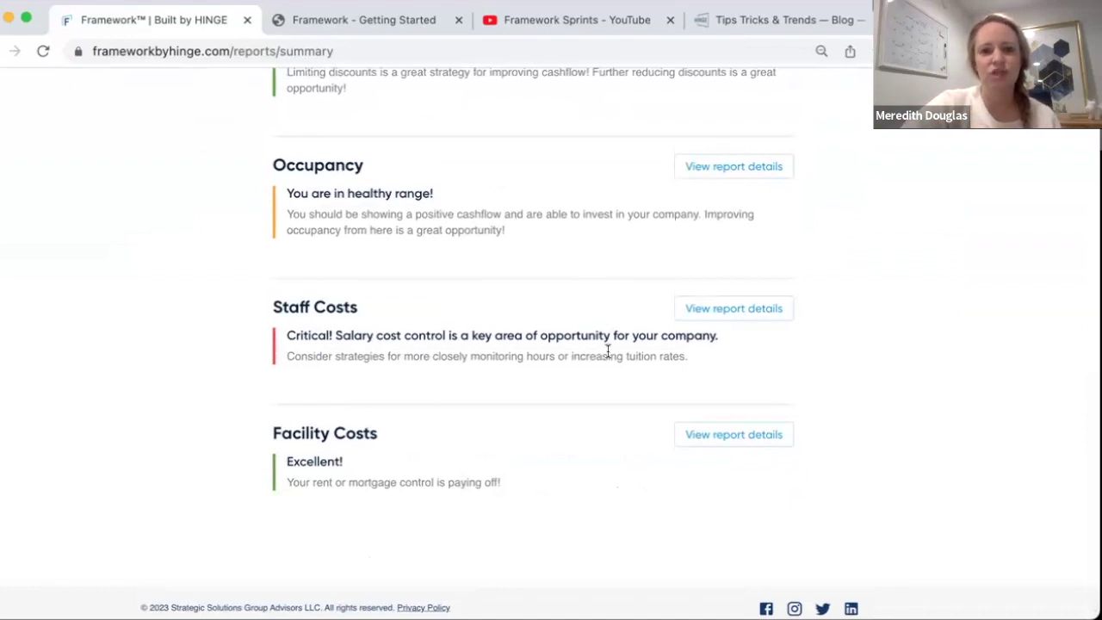
scroll(607, 351, "up", 6)
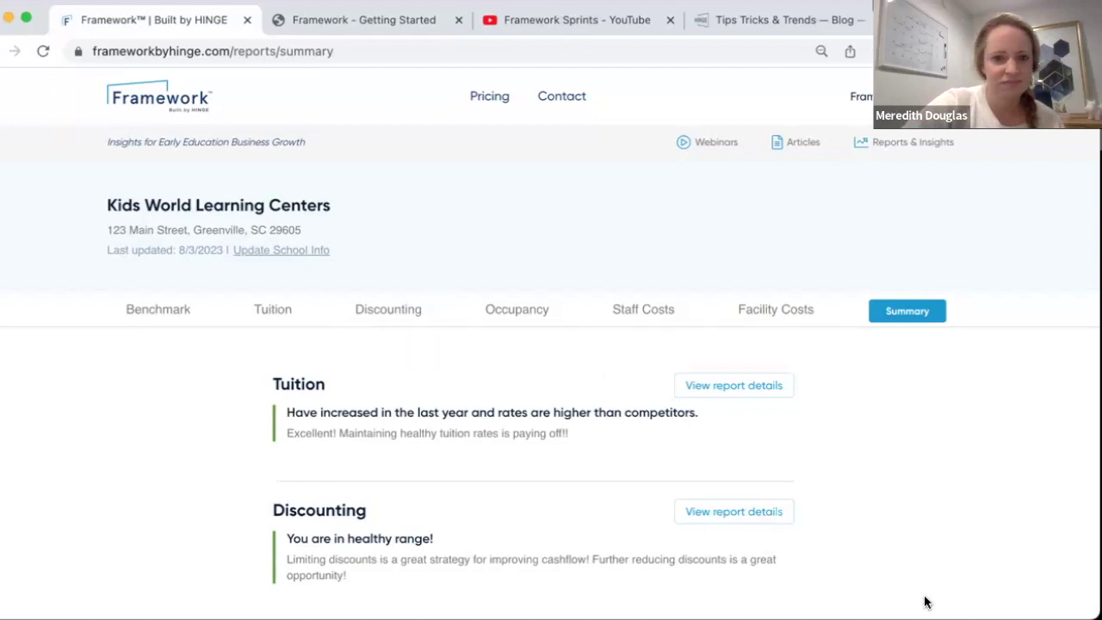
Switch to the slide presentation, start the slideshow and advance to the Recommended Practices slide
key("super+Tab")
key("super+shift+Return")
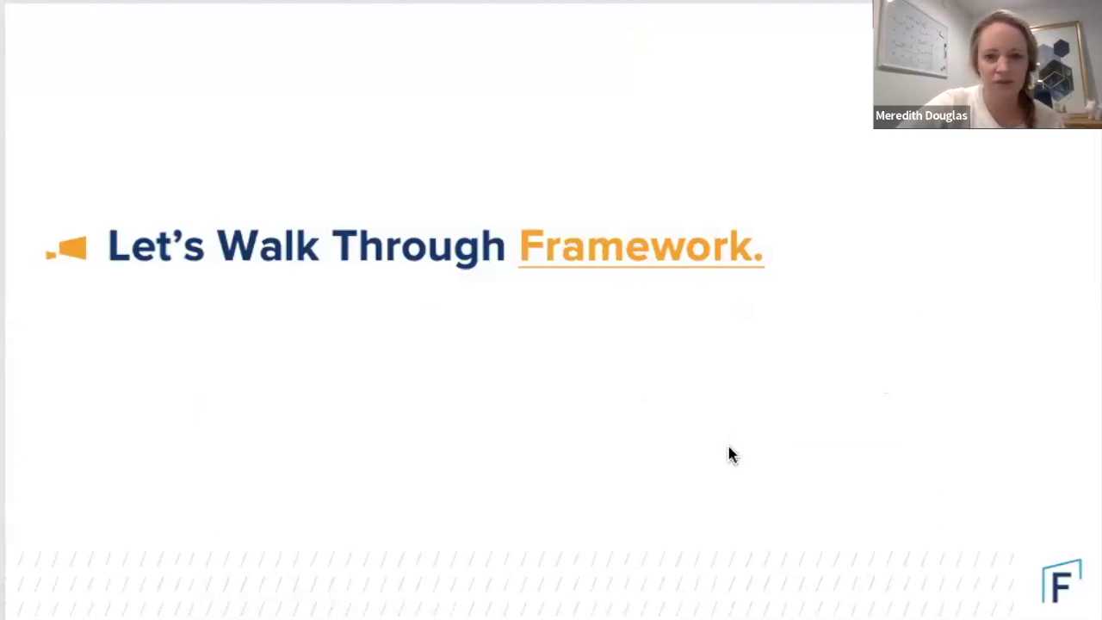
key("Right")
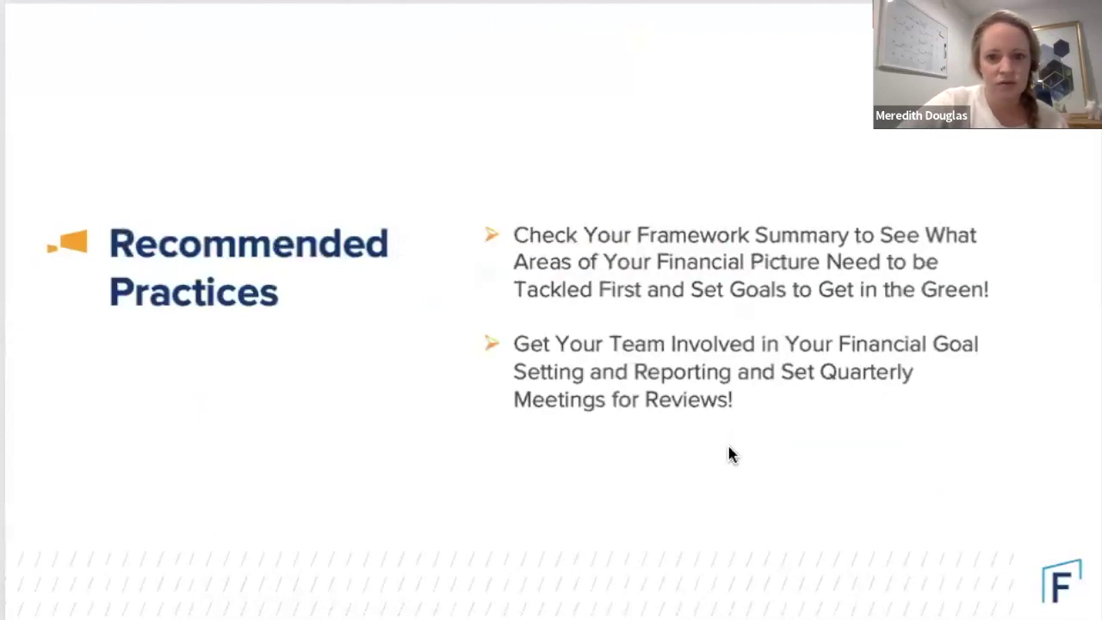